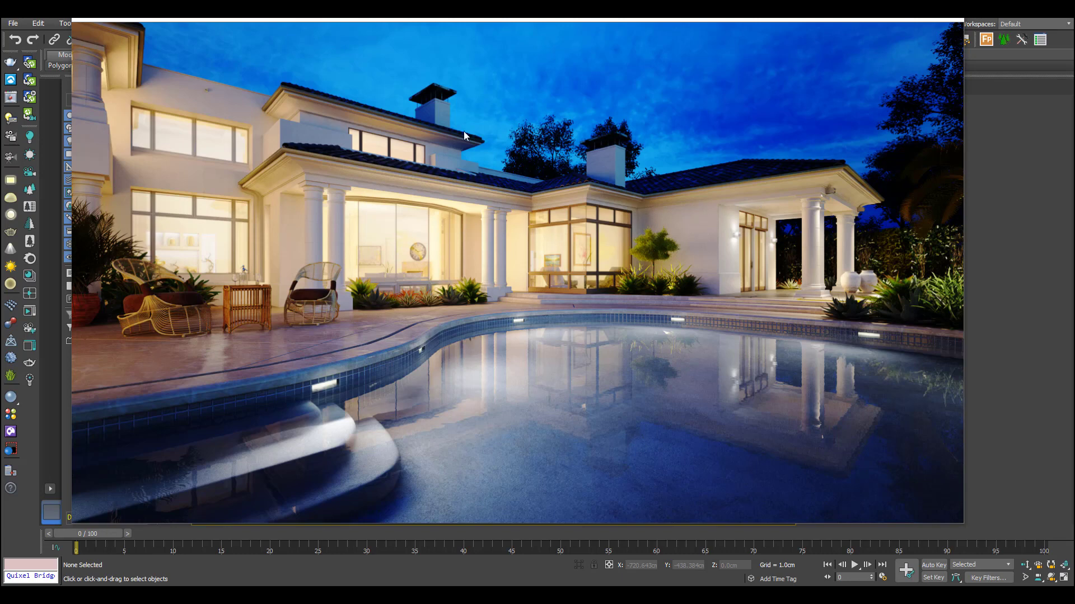
Close the reference render and switch the viewport from the camera to a perspective view of the pool terrace
mouse_move(472, 369)
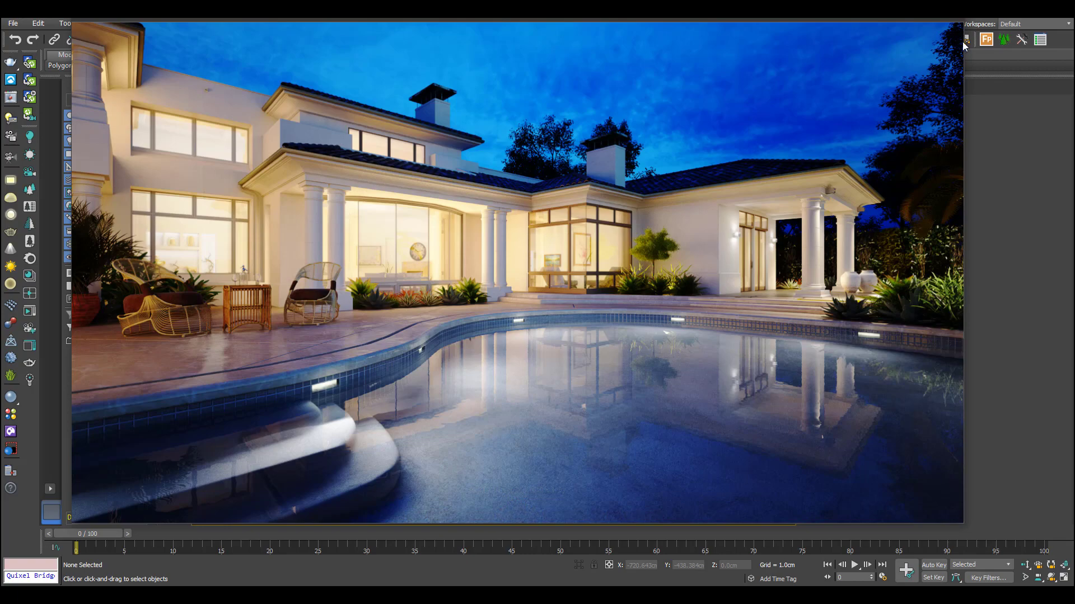
click(956, 24)
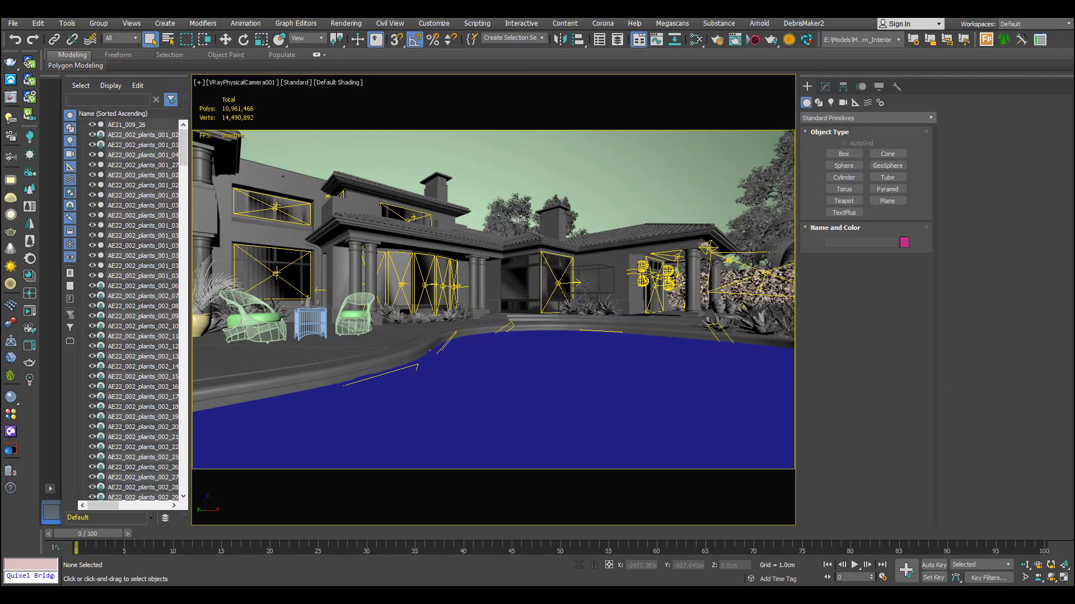
middle_drag(644, 275, 652, 282)
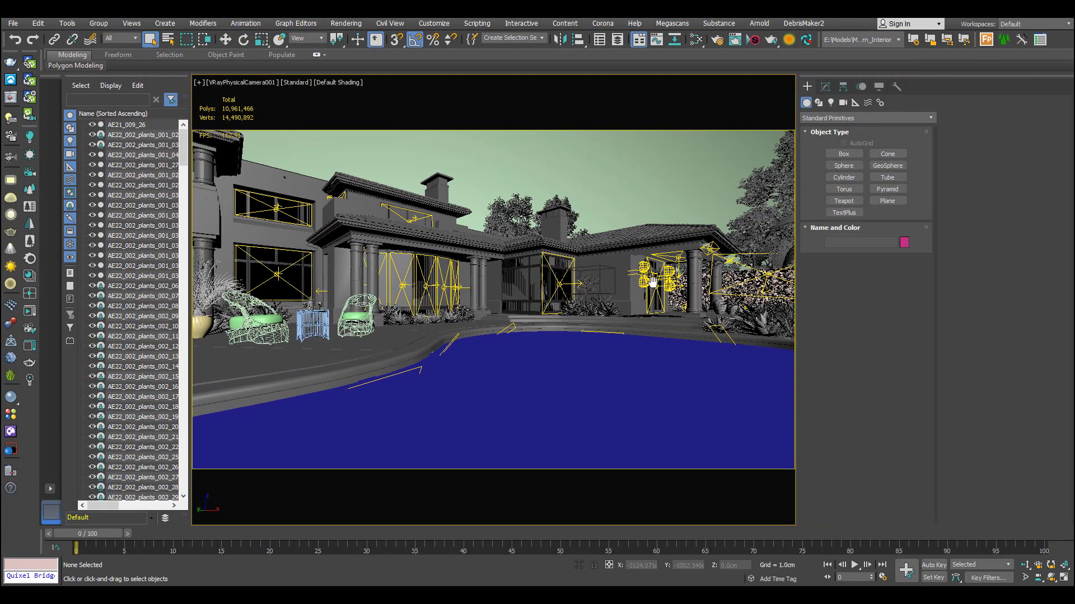
key(p)
middle_drag(571, 286, 597, 281)
scroll(597, 281, up, 4)
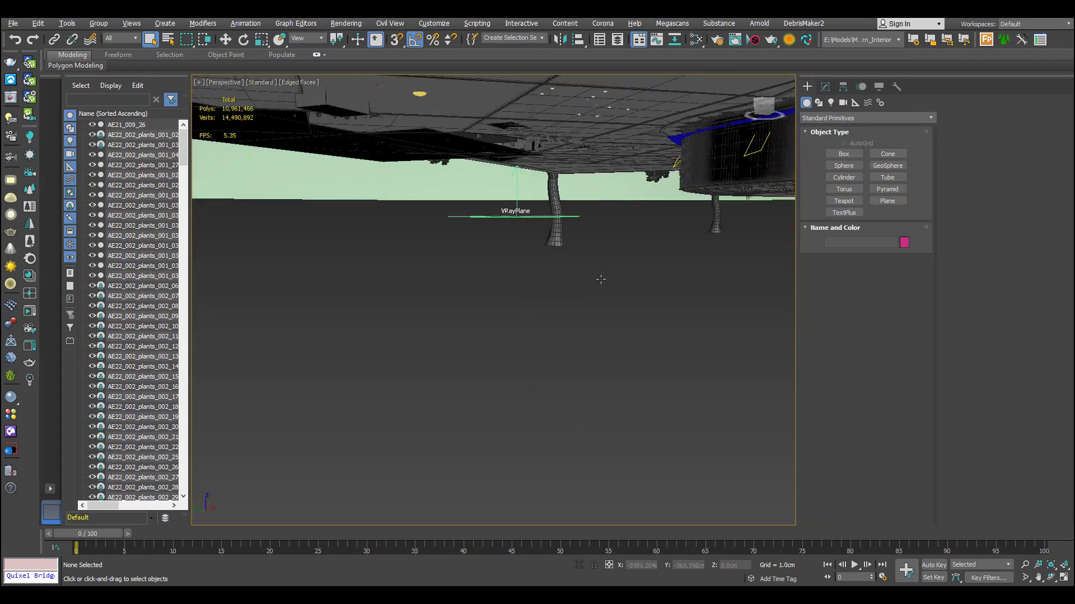
scroll(598, 281, down, 4)
middle_drag(585, 224, 501, 484)
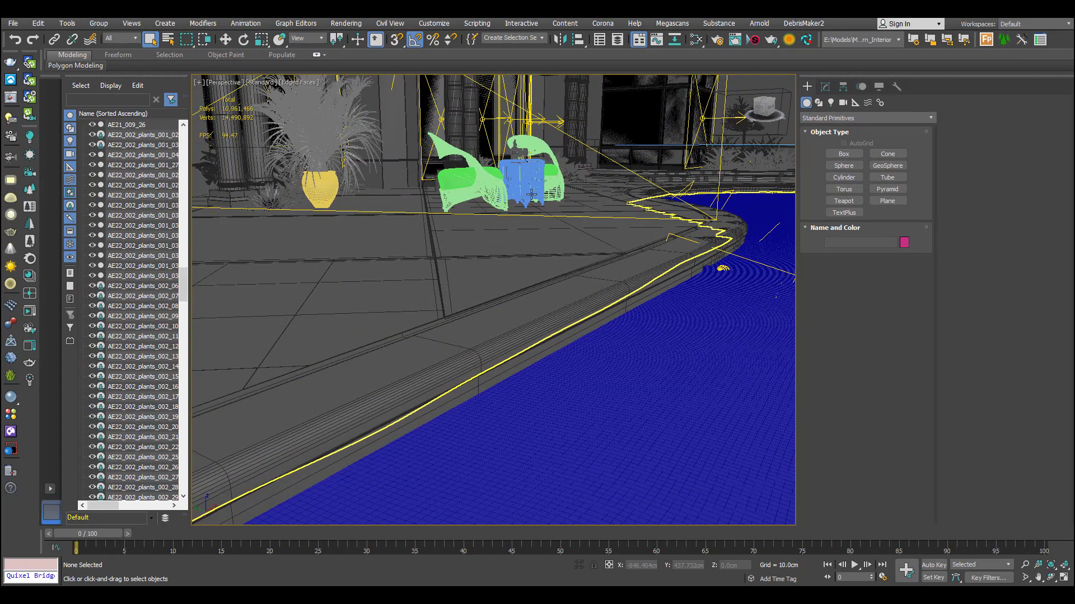
Examine the wicker side table and terrace furniture, and survey the villa's exterior and roof from several angles
click(531, 194)
key(z)
alt+middle_drag(531, 194, 566, 221)
scroll(587, 231, down, 3)
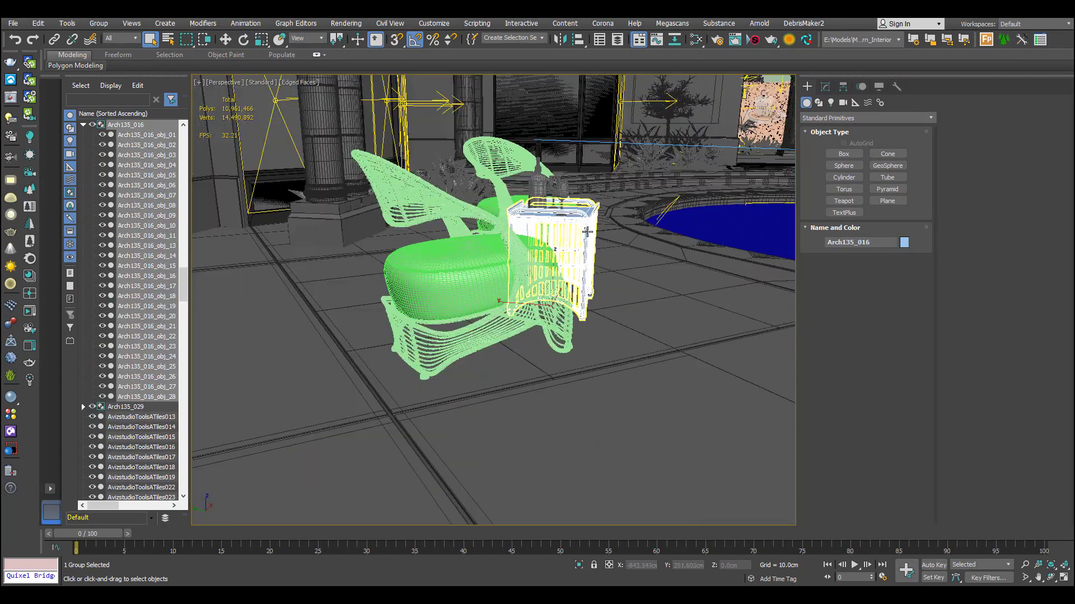
scroll(587, 232, down, 12)
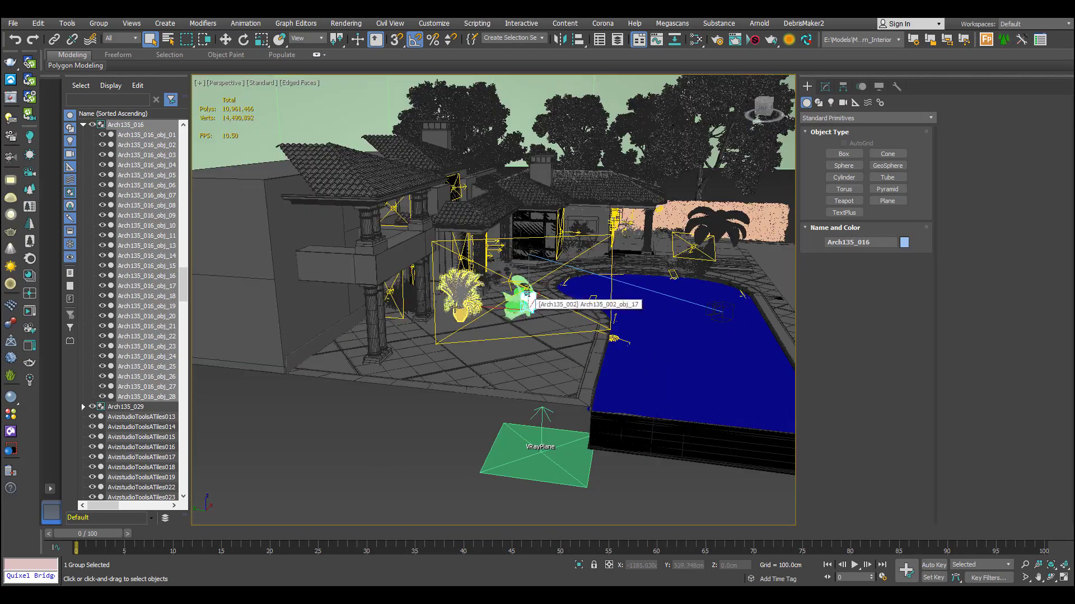
alt+middle_drag(525, 287, 465, 288)
click(630, 193)
middle_drag(668, 262, 414, 290)
scroll(567, 271, up, 5)
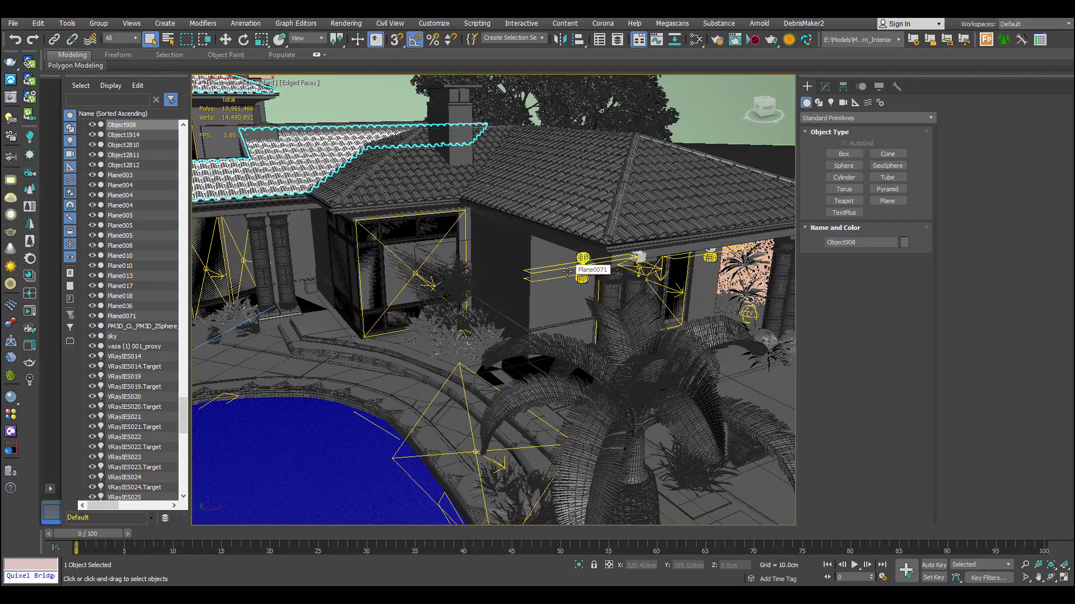
Turn off edged faces in the viewport and inspect the wall light beside the porch doors
key(F4)
alt+middle_drag(496, 301, 538, 263)
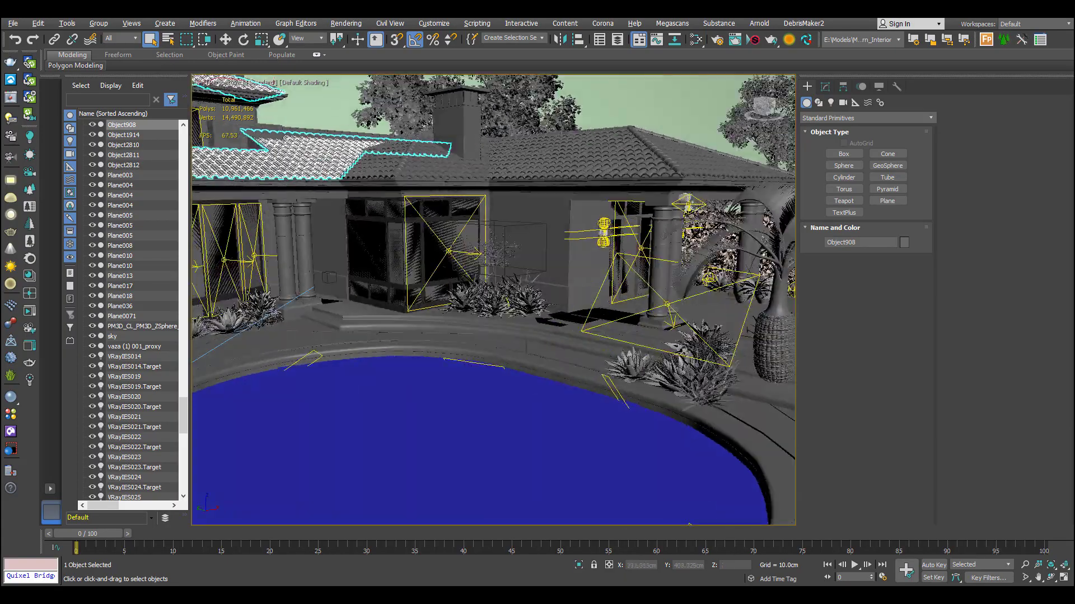
click(603, 240)
alt+middle_drag(602, 240, 595, 273)
scroll(594, 273, down, 10)
scroll(504, 328, up, 6)
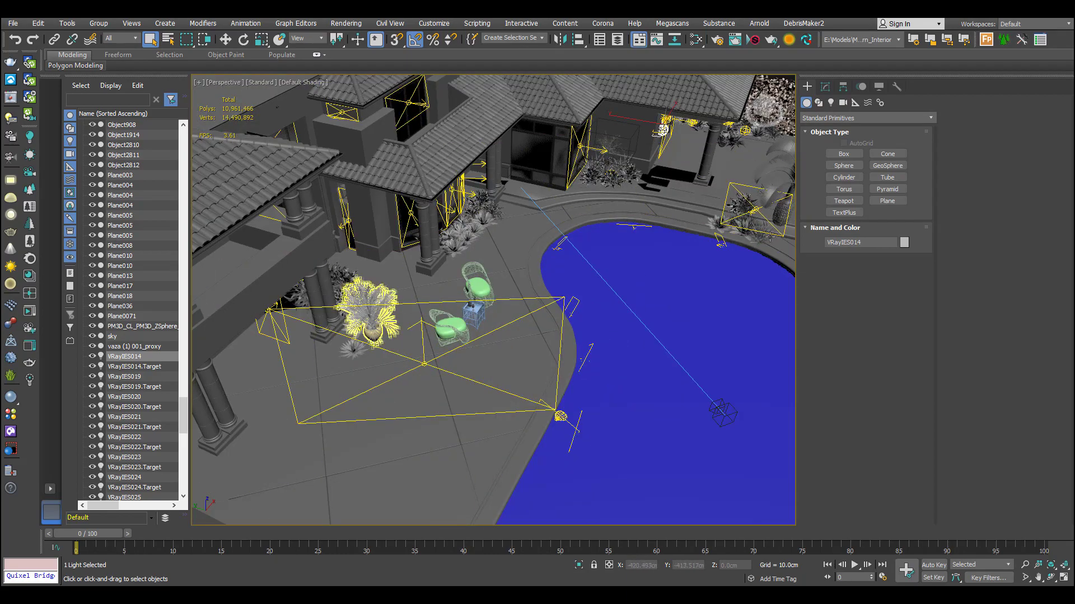
Examine the physical camera, the side table area and the paved ground around the pool
click(722, 413)
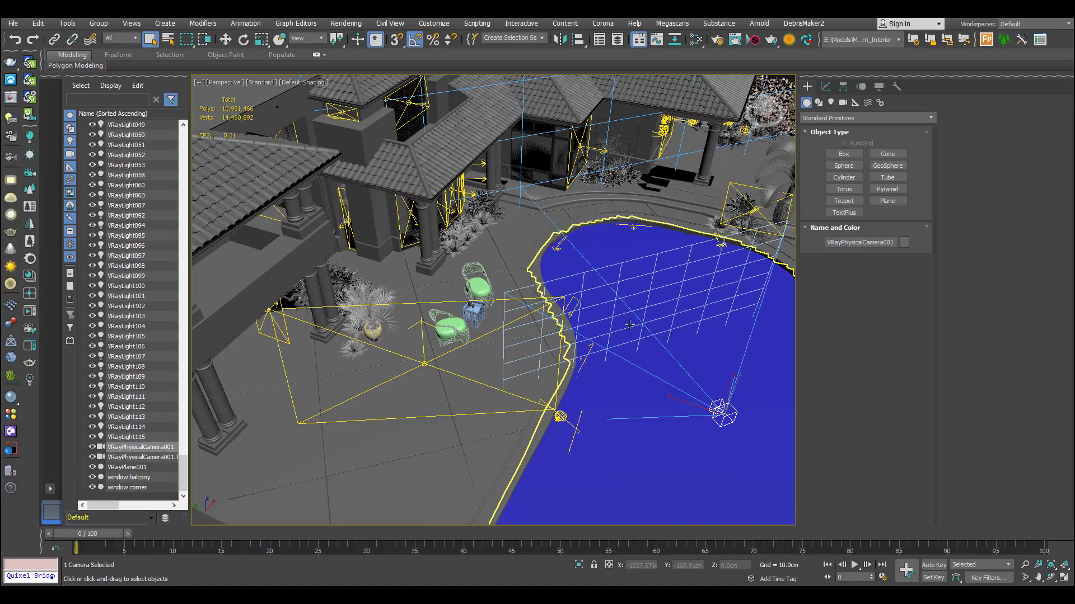
alt+middle_drag(629, 331, 597, 343)
click(473, 289)
alt+middle_drag(473, 289, 448, 331)
middle_drag(699, 314, 459, 305)
middle_drag(610, 342, 495, 288)
middle_drag(643, 366, 445, 293)
alt+middle_drag(551, 321, 581, 336)
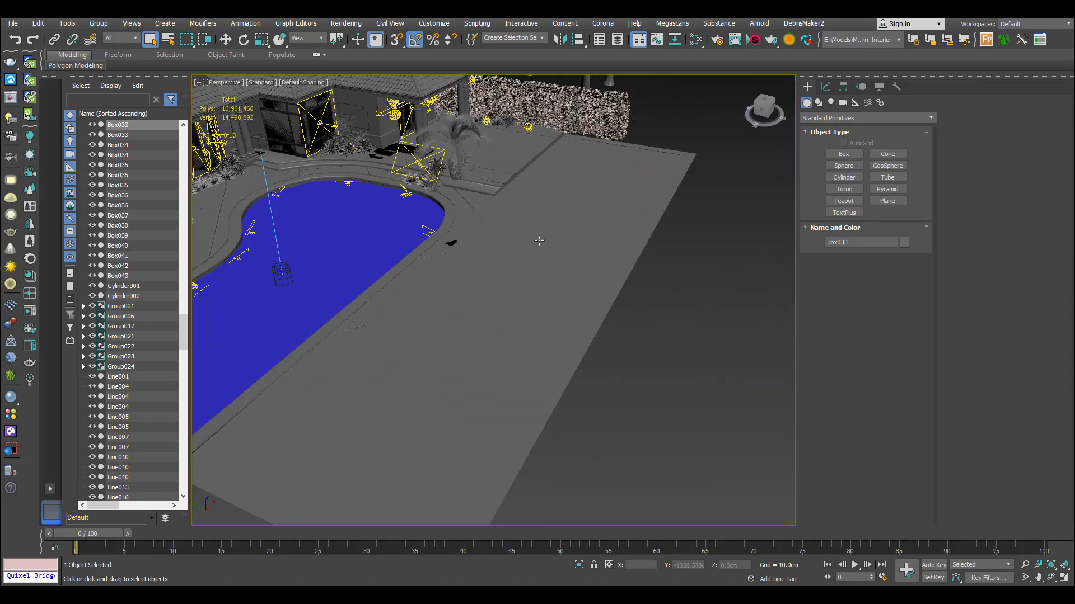
middle_drag(537, 237, 607, 425)
scroll(469, 286, up, 3)
middle_drag(474, 283, 543, 298)
Select the four porch columns together with both column bases and the two large vases
click(622, 291)
scroll(542, 299, up, 5)
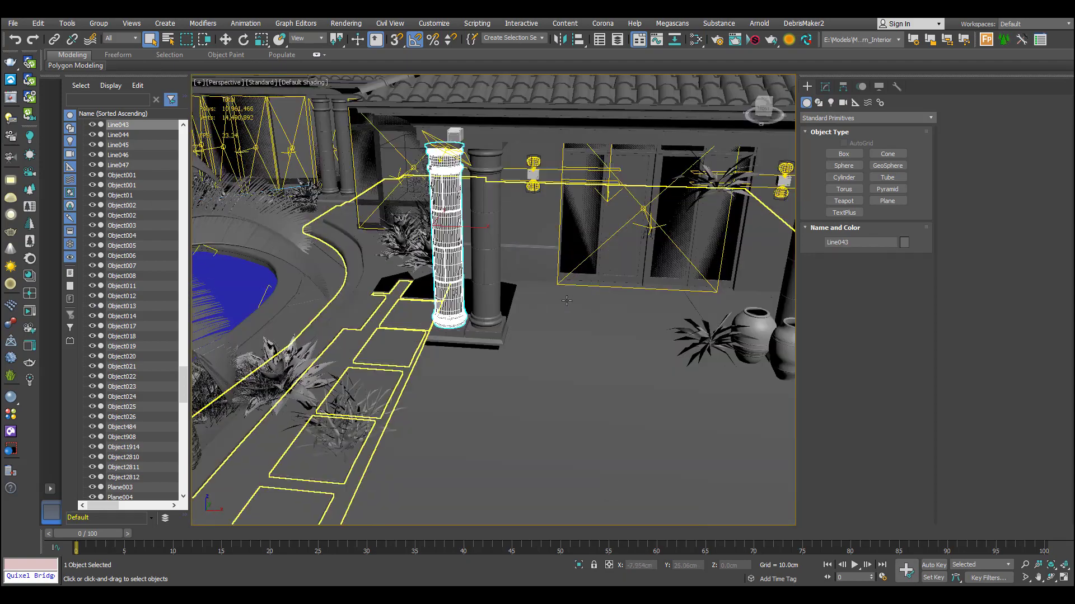
ctrl+click(497, 287)
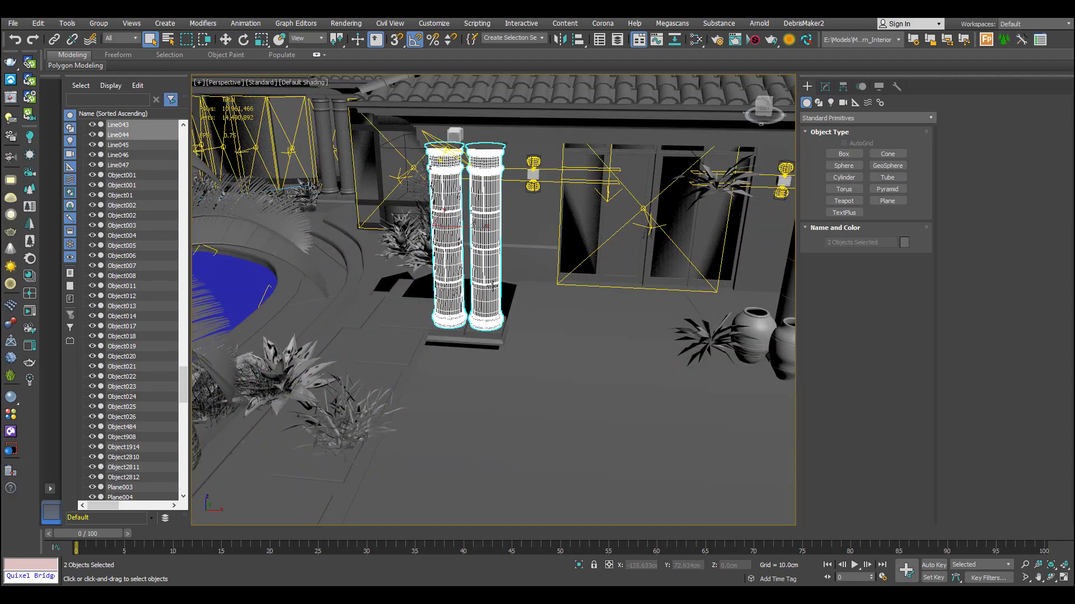
ctrl+click(476, 335)
alt+middle_drag(476, 336, 575, 307)
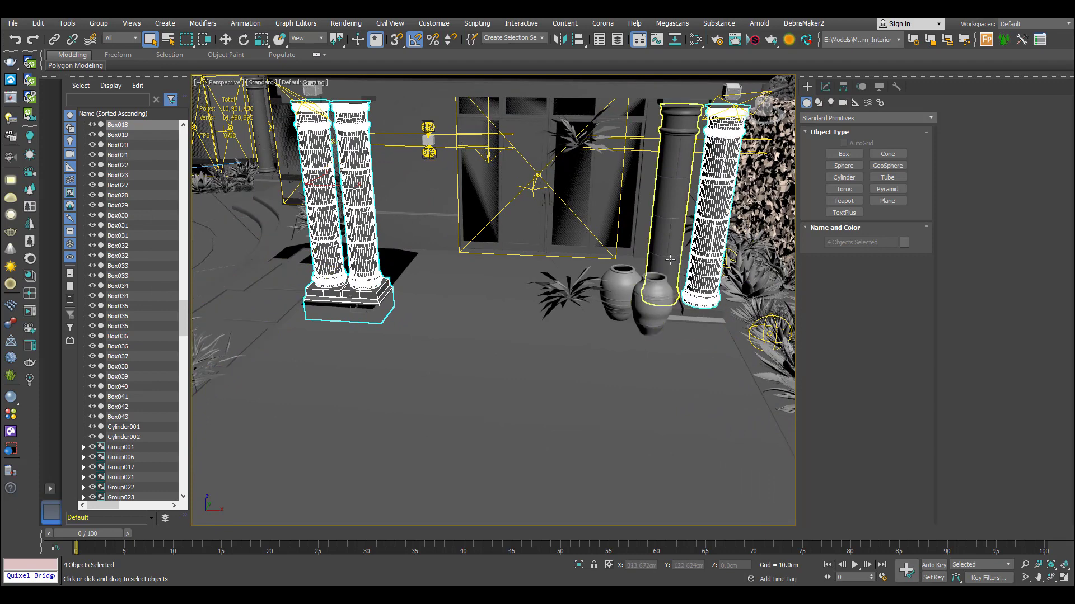
ctrl+click(657, 320)
ctrl+click(618, 294)
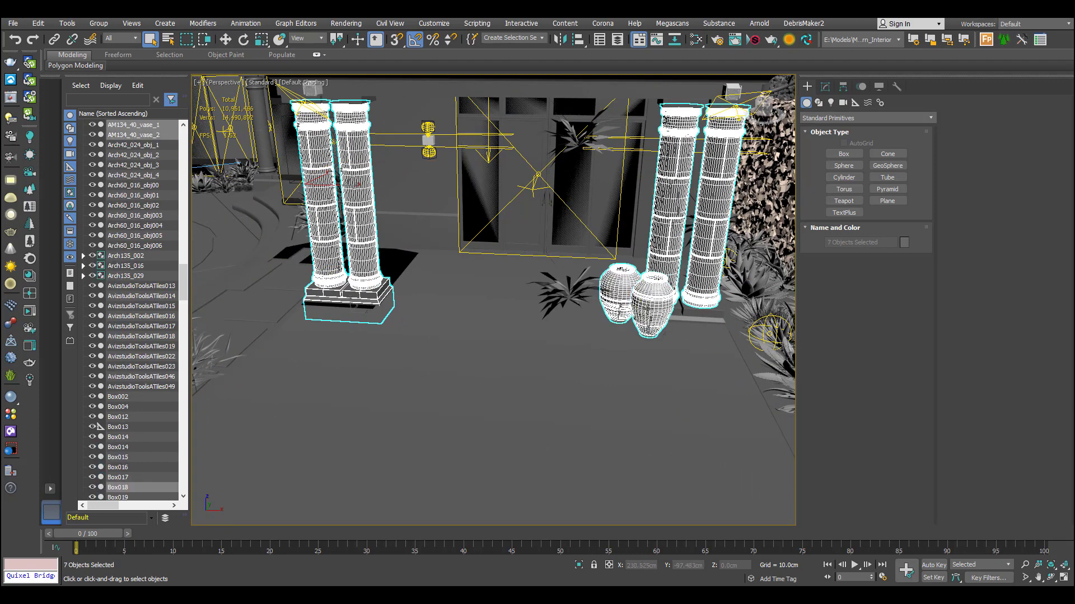
ctrl+click(706, 330)
Add the porch doors, the house walls and the tiled roof over the porch wing to the selection
alt+middle_drag(549, 260, 475, 267)
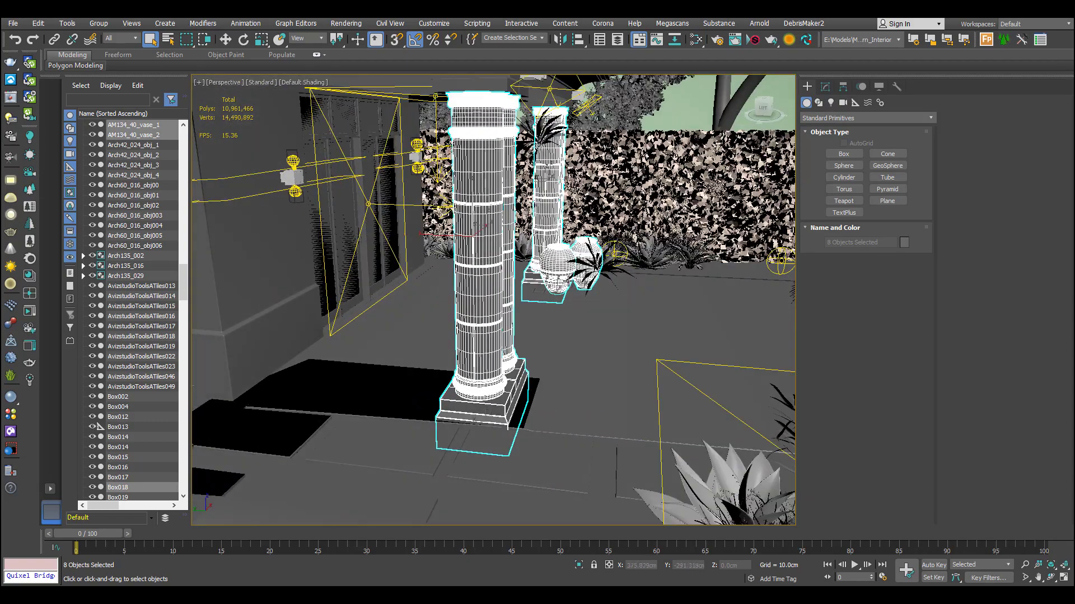
ctrl+click(341, 241)
ctrl+click(375, 244)
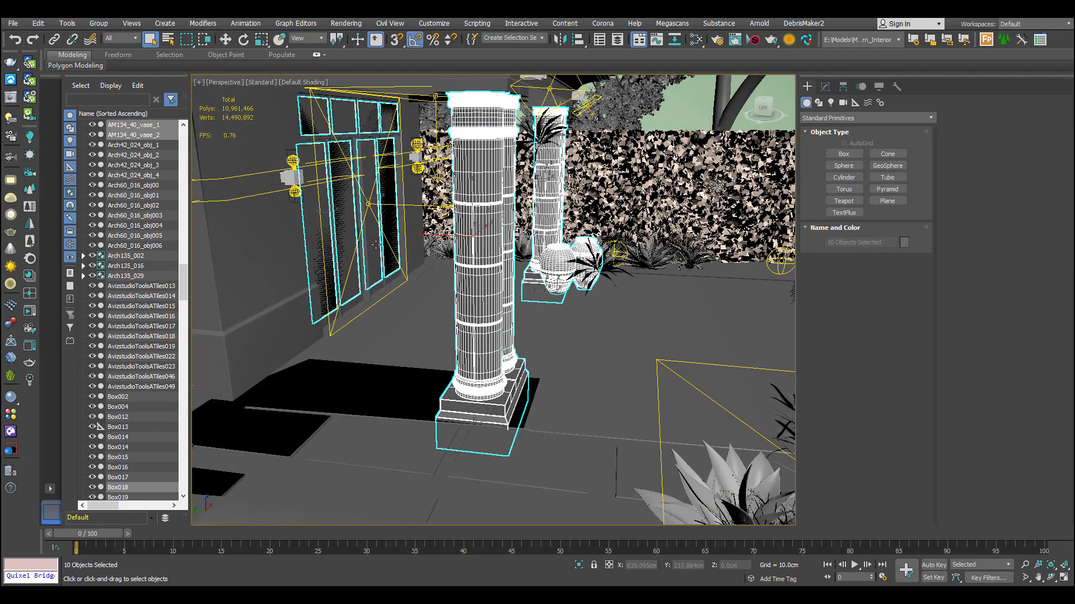
ctrl+click(364, 295)
scroll(408, 280, down, 5)
alt+middle_drag(408, 280, 483, 343)
ctrl+click(515, 241)
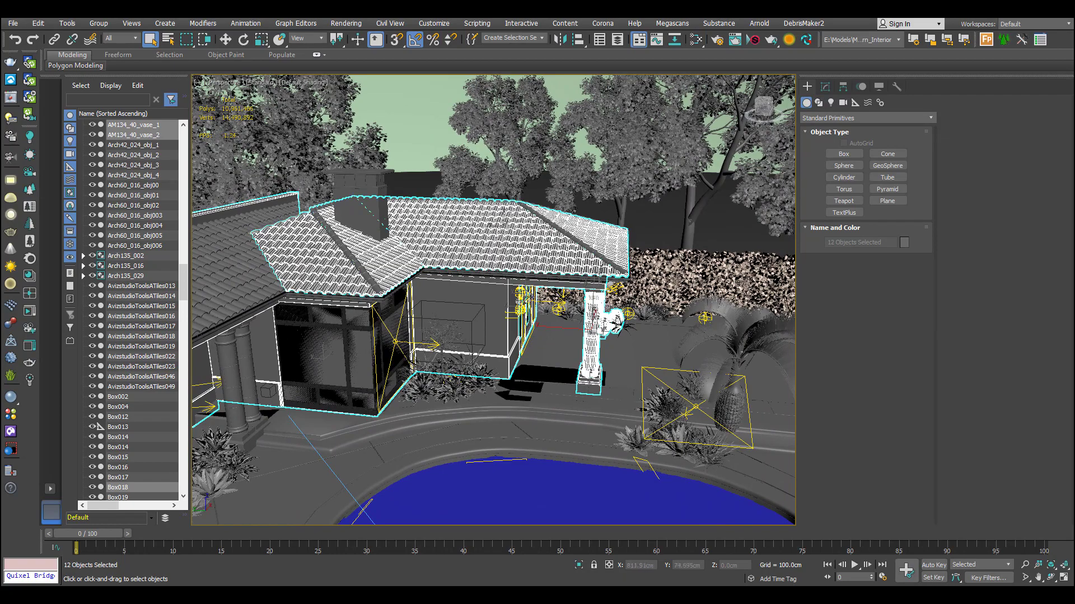
Add the beam running above the porch columns to the selection
alt+middle_drag(525, 303, 522, 276)
right_click(544, 277)
click(499, 277)
scroll(535, 262, up, 5)
ctrl+click(561, 313)
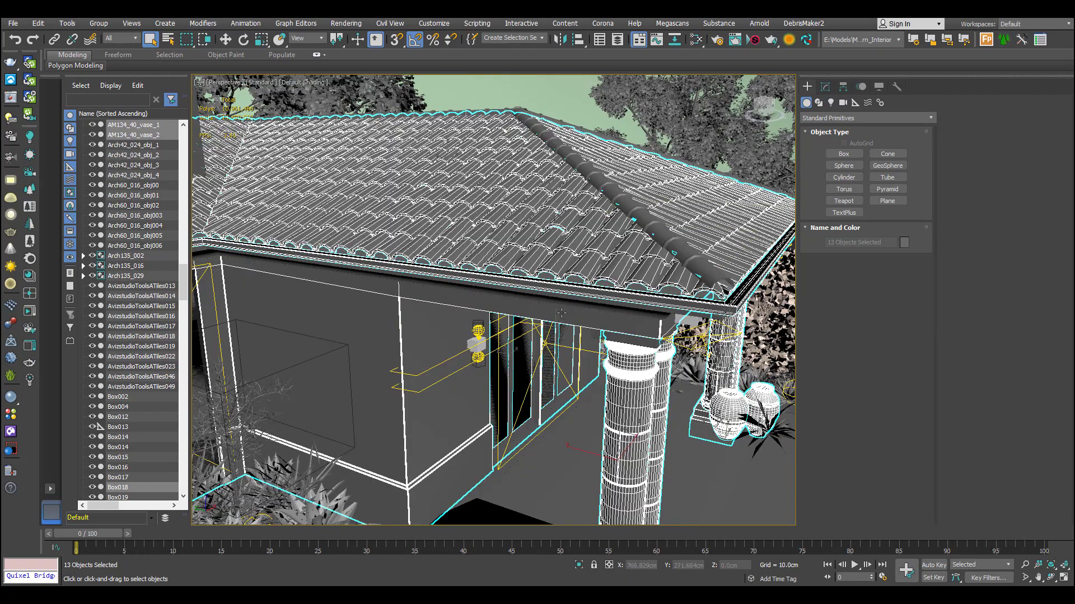
Try moving the selected house parts upward to check which pieces are still missing
alt+middle_drag(564, 328, 485, 290)
scroll(485, 289, down, 10)
key(w)
scroll(547, 336, down, 4)
drag(541, 328, 572, 163)
Add the ceiling piece beneath the porch roof to the selection
mouse_move(572, 163)
alt+middle_down()
mouse_move(577, 371)
mouse_move(612, 290)
mouse_move(653, 271)
mouse_move(647, 280)
alt+middle_up()
scroll(610, 305, up, 6)
ctrl+click(637, 292)
alt+middle_drag(648, 325, 699, 262)
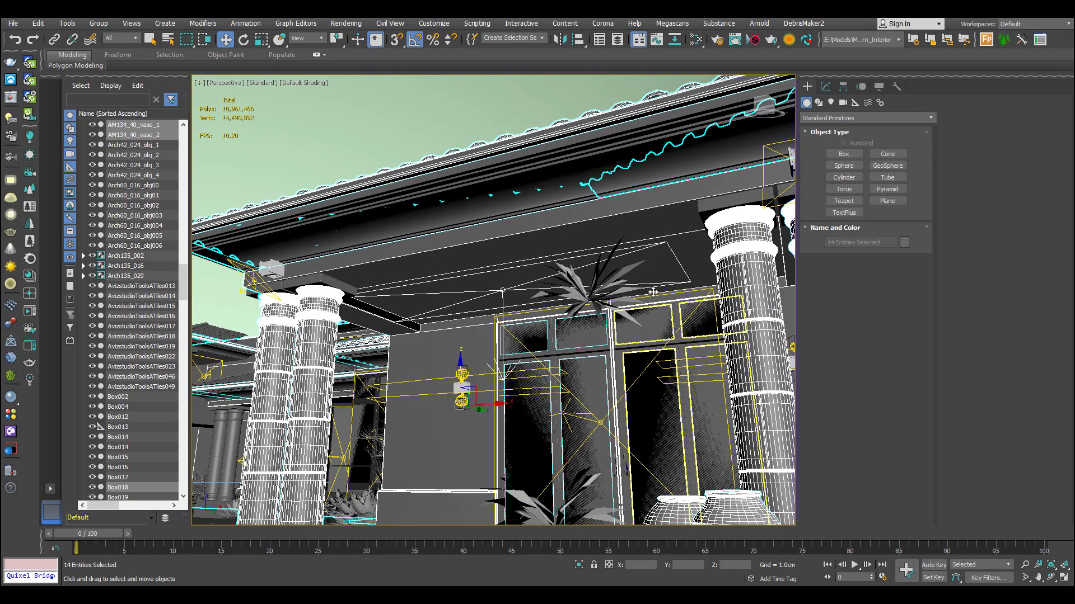
Add the chimney cap and one more part of the roofed wing to the selection
alt+middle_drag(599, 257, 699, 291)
scroll(700, 285, down, 4)
middle_drag(579, 282, 635, 341)
alt+middle_drag(630, 297, 608, 337)
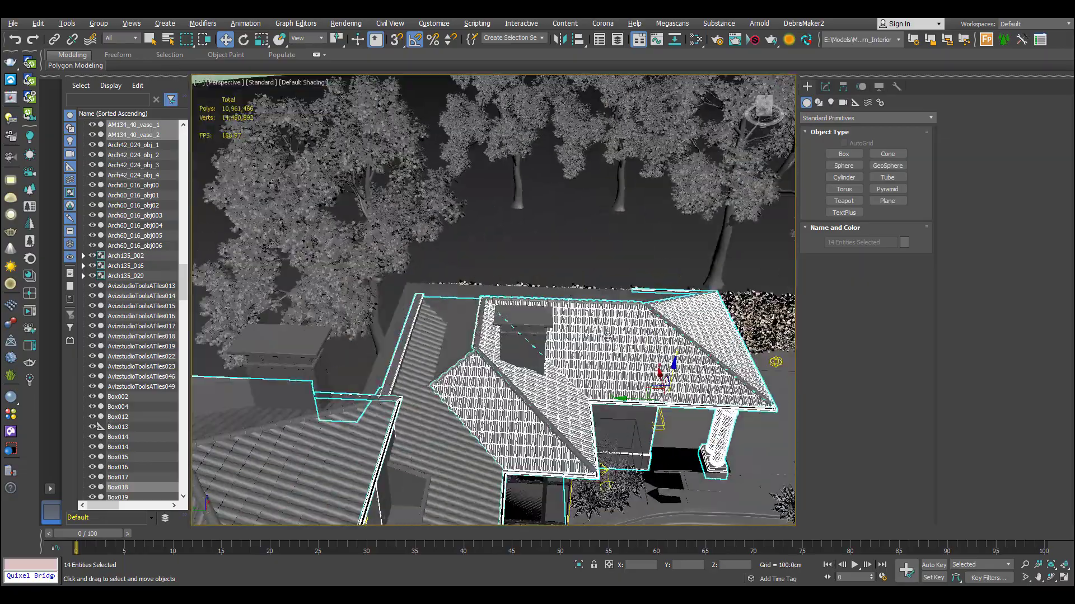
ctrl+click(520, 323)
alt+middle_drag(542, 349, 657, 349)
ctrl+click(722, 297)
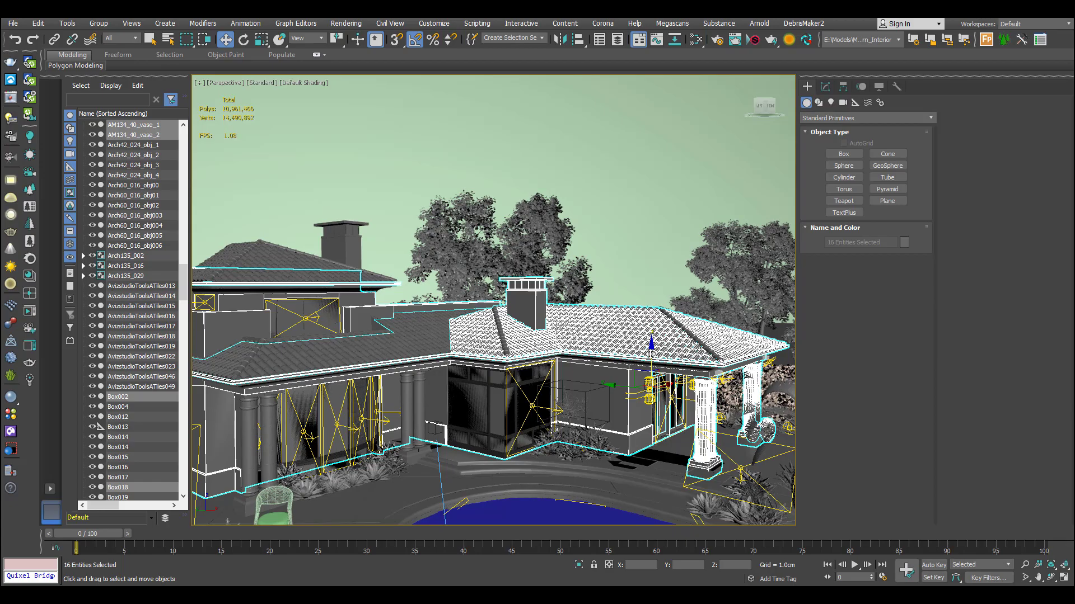
Try lifting all the selected house parts above the scene as a check, and undo the move
drag(651, 353, 669, 183)
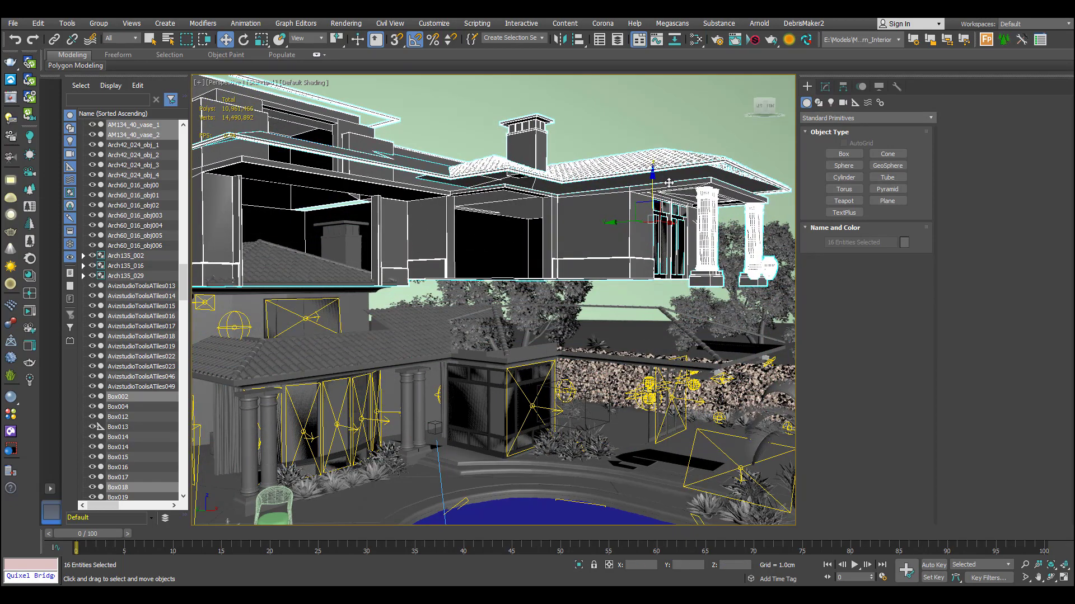
key(ctrl+z)
alt+middle_drag(638, 247, 599, 260)
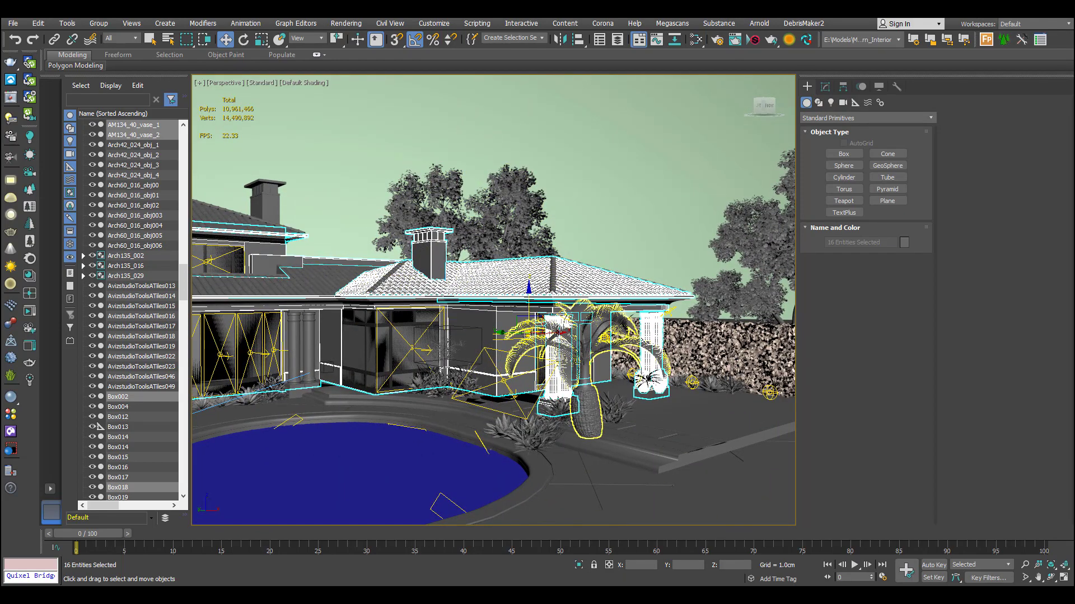
Open the .vrscene exporter and analyze the scene for export errors
right_click(550, 310)
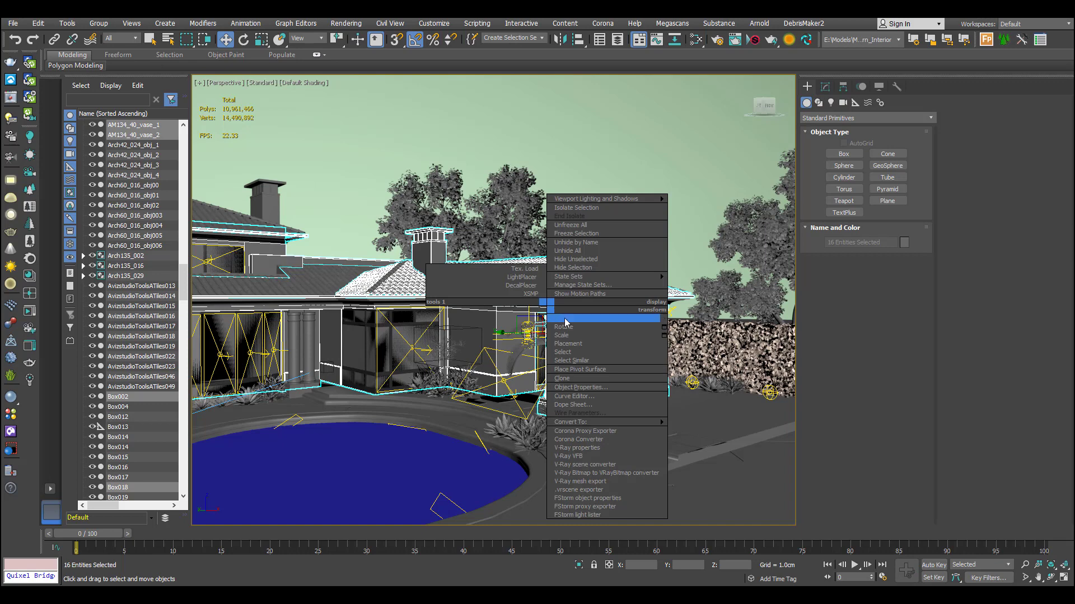
click(594, 492)
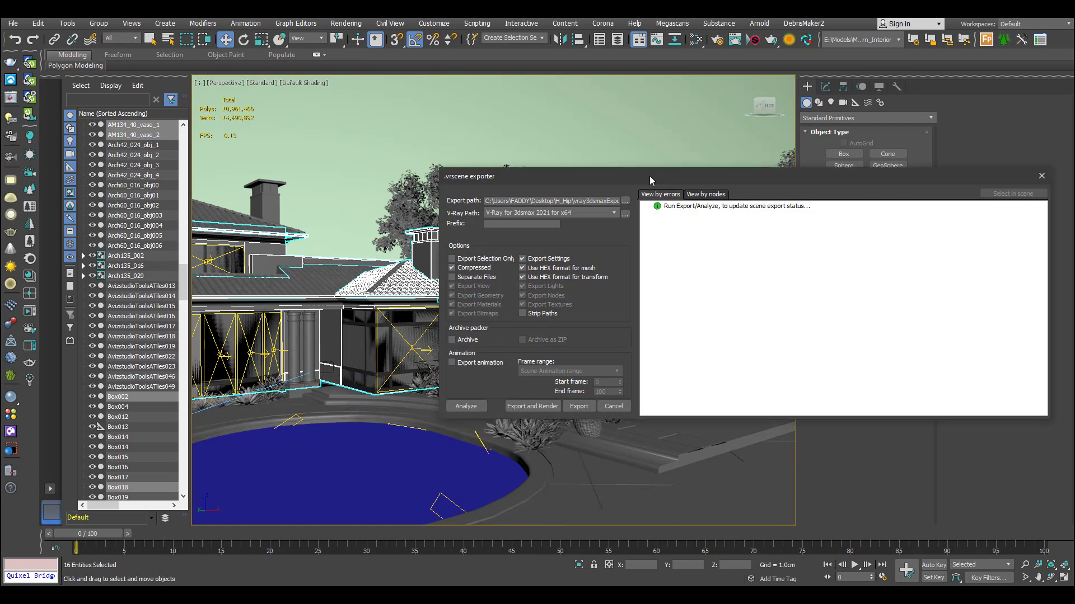
drag(645, 180, 524, 222)
click(340, 448)
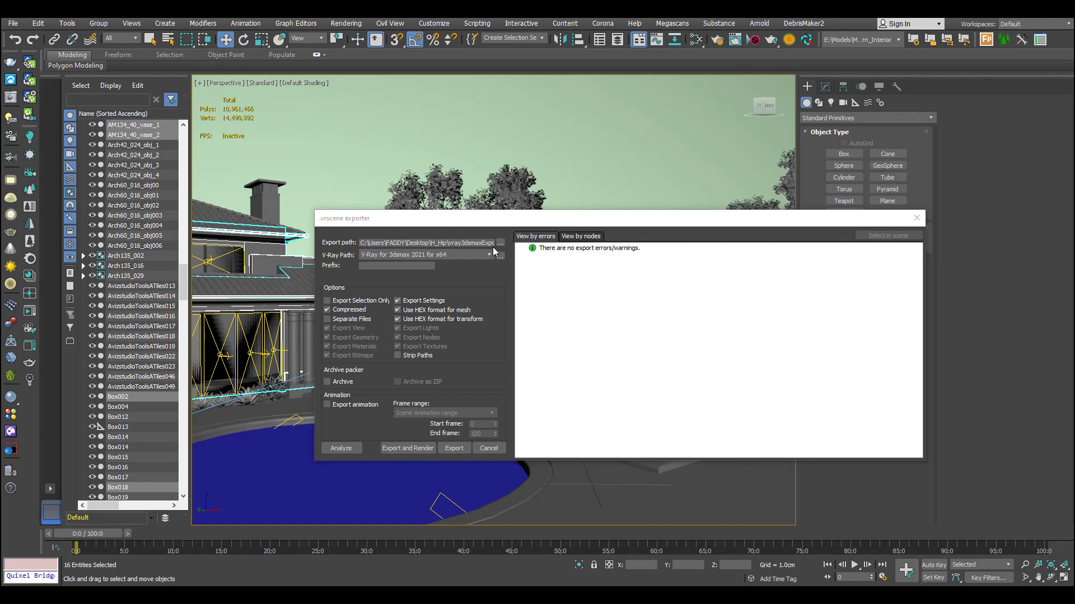
Export only the selected objects to AE21_006.vrscene in the vray3dsmaxExporter folder and close the exporter
drag(446, 245, 498, 243)
click(459, 243)
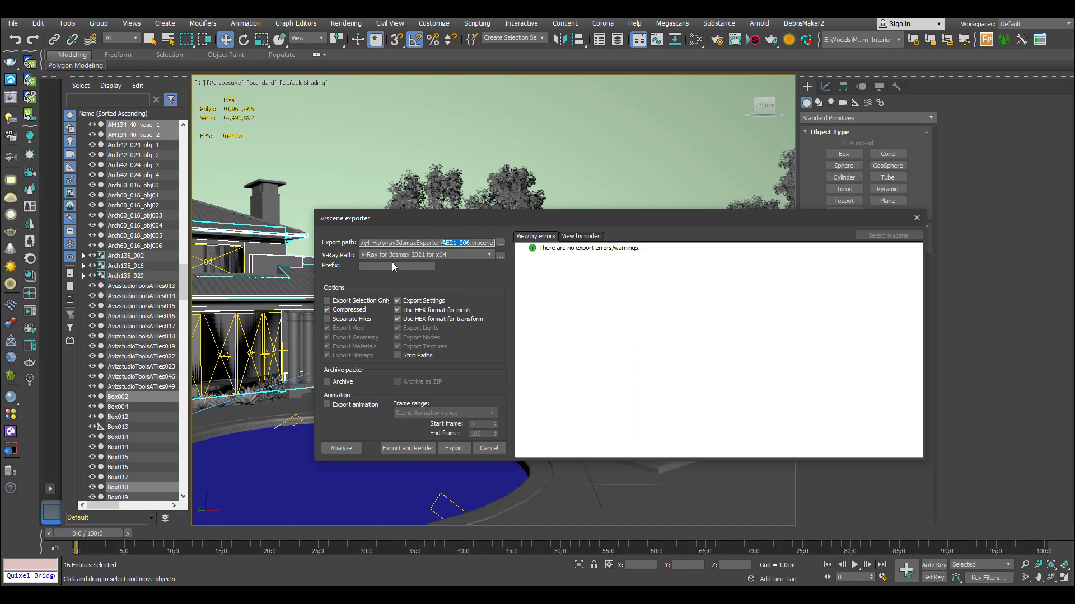
click(385, 300)
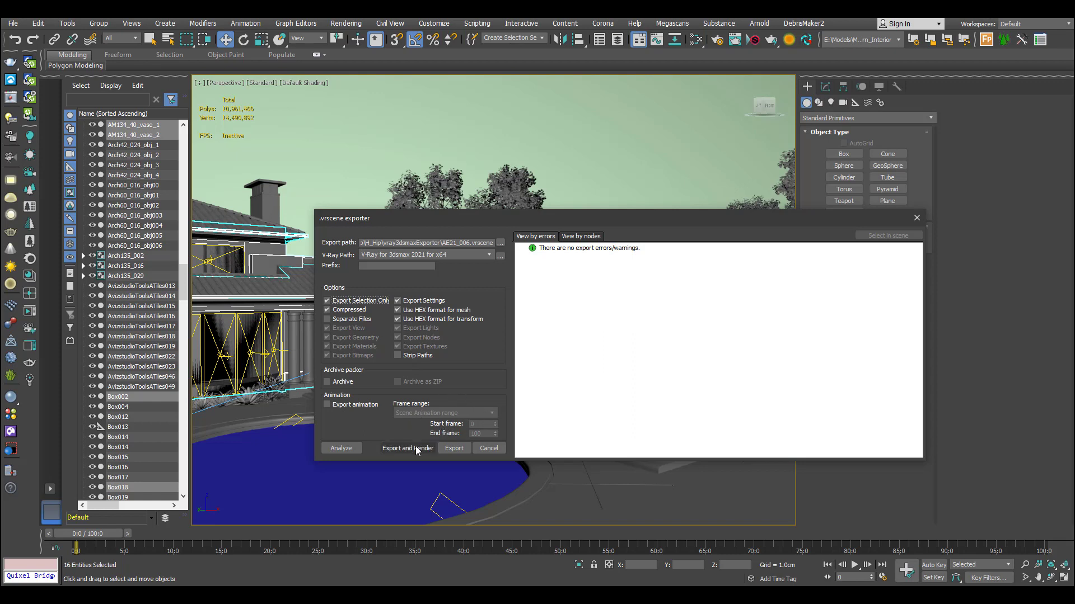
click(456, 450)
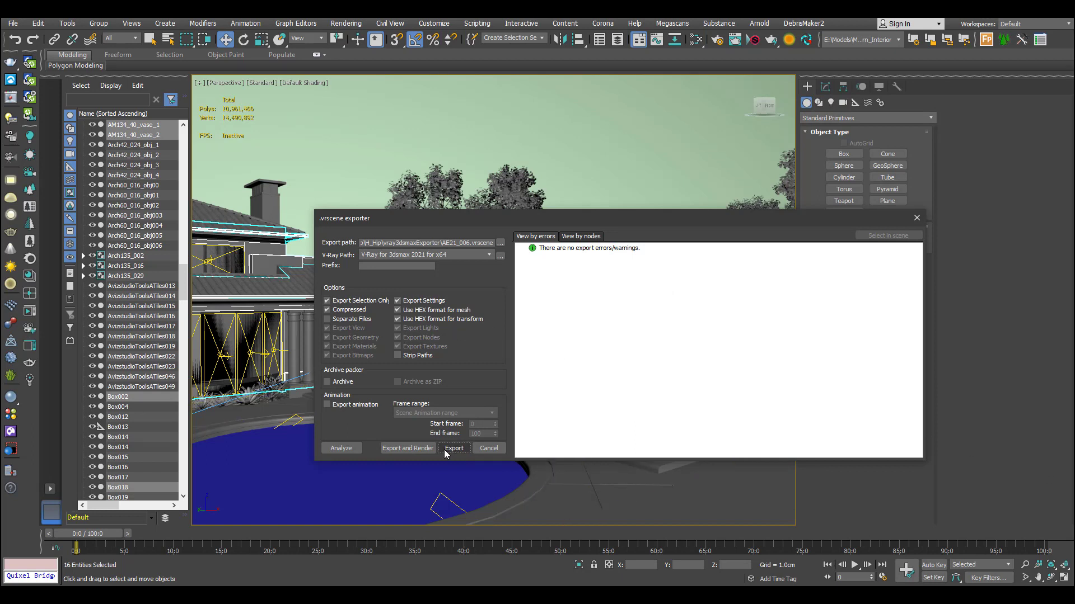
click(916, 218)
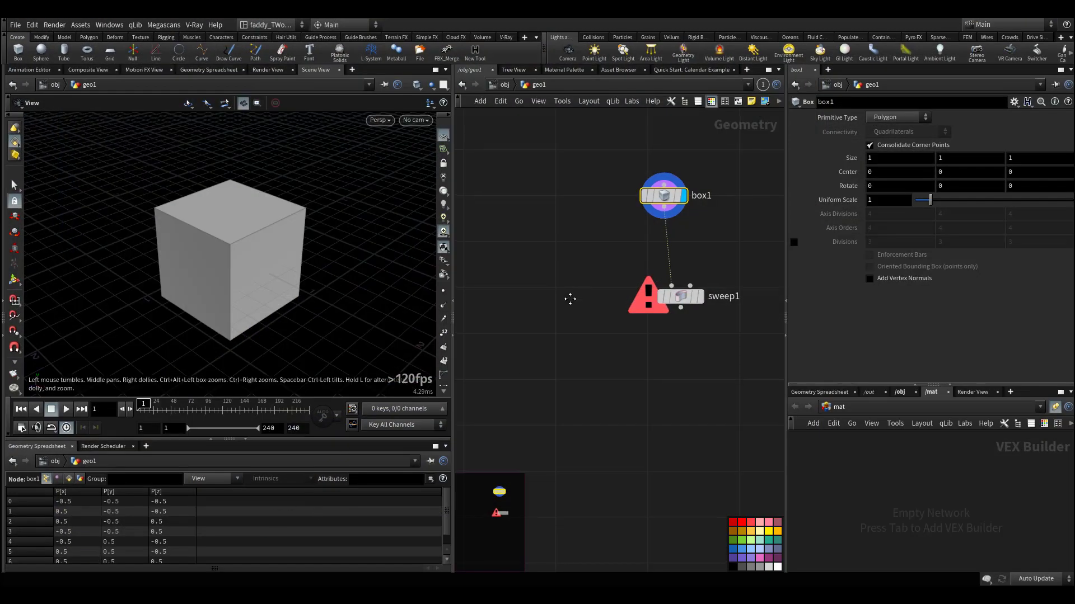
Switch to Houdini and empty the scene by deleting the box1 and sweep1 nodes and the geo1 object
drag(545, 227, 674, 455)
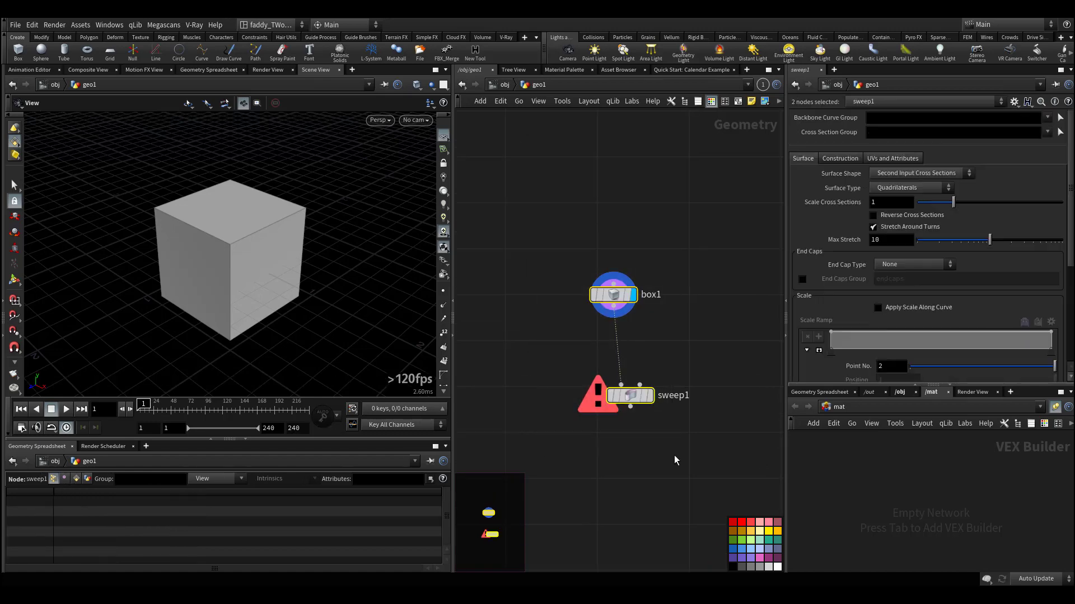
key(Delete)
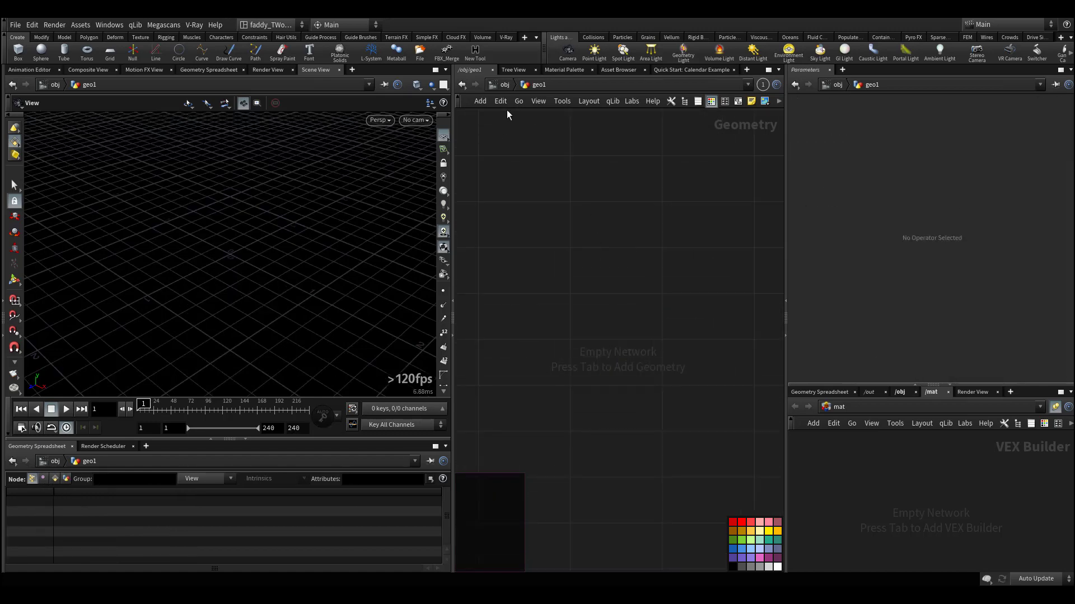
click(499, 86)
key(Delete)
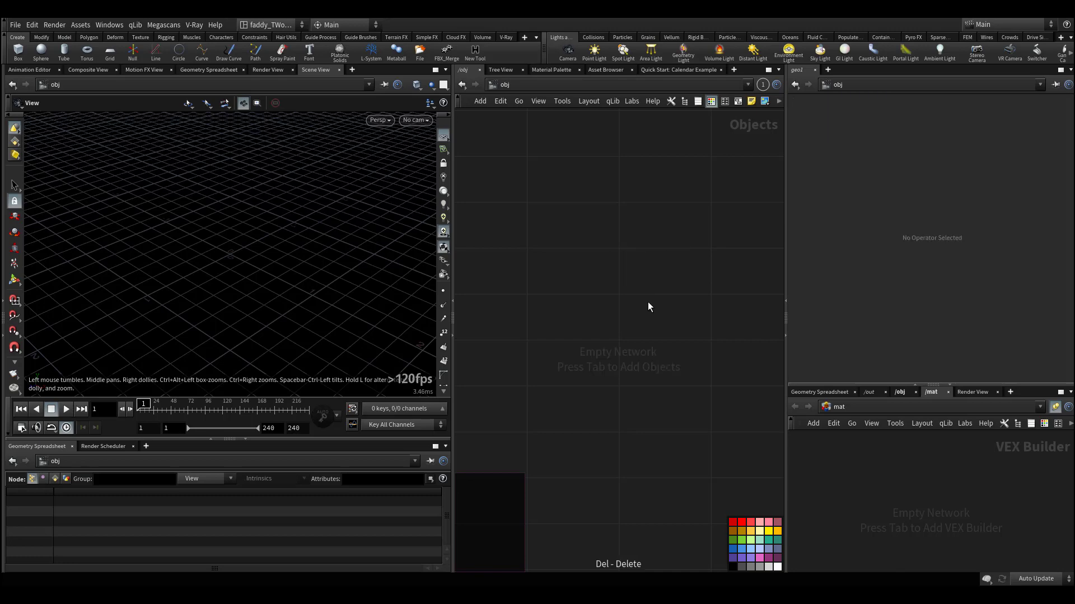
Create an empty Geometry object in the scene and enter its network
key(Tab)
text(geo)
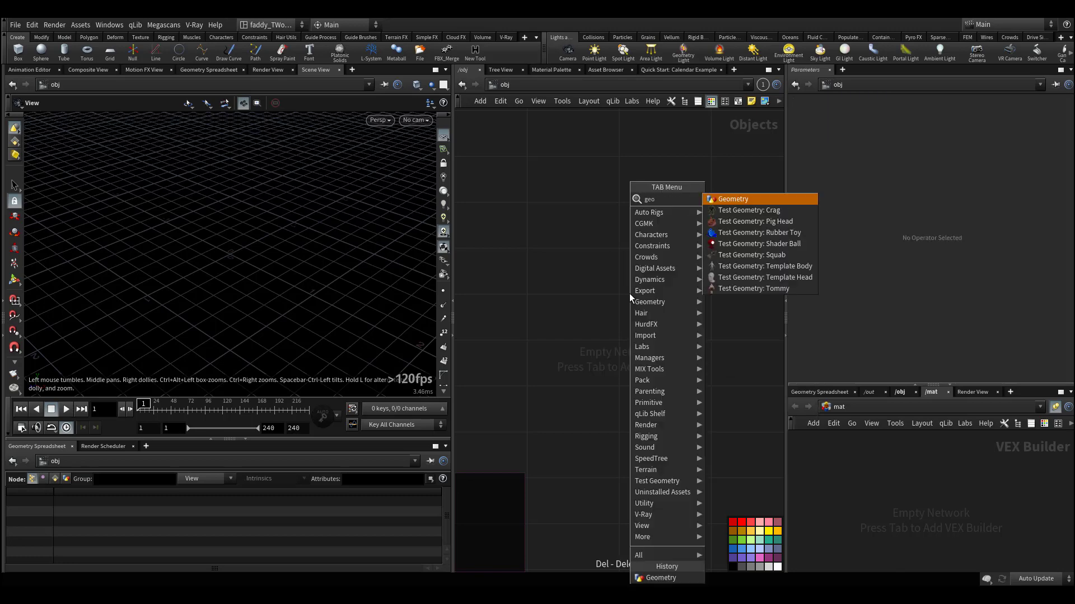
key(Return)
click(629, 294)
key(Return)
Add a File node inside the geometry object and delete it again
key(Tab)
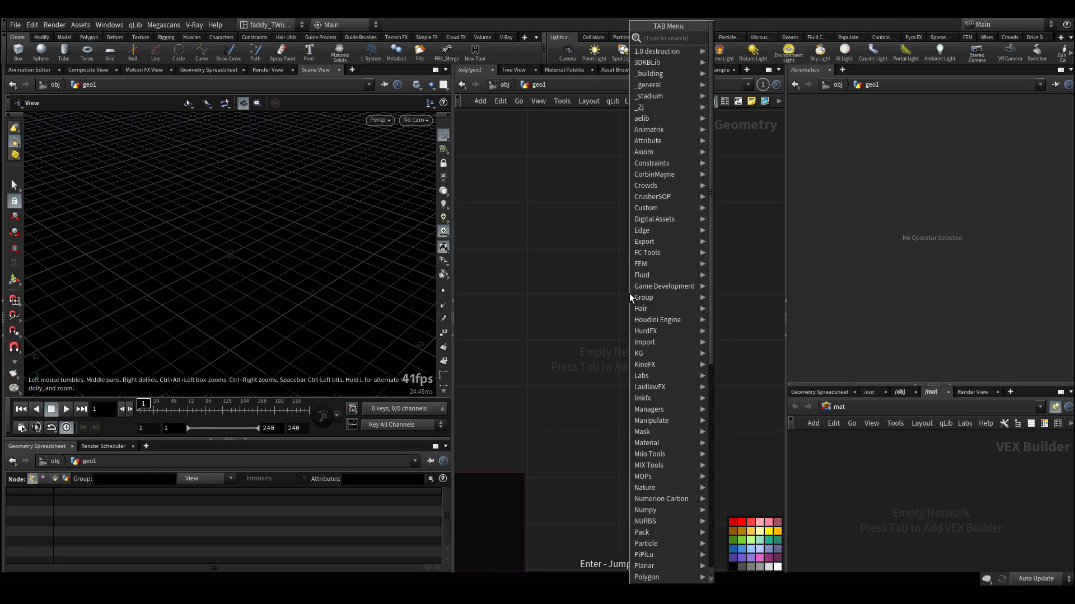
text(file)
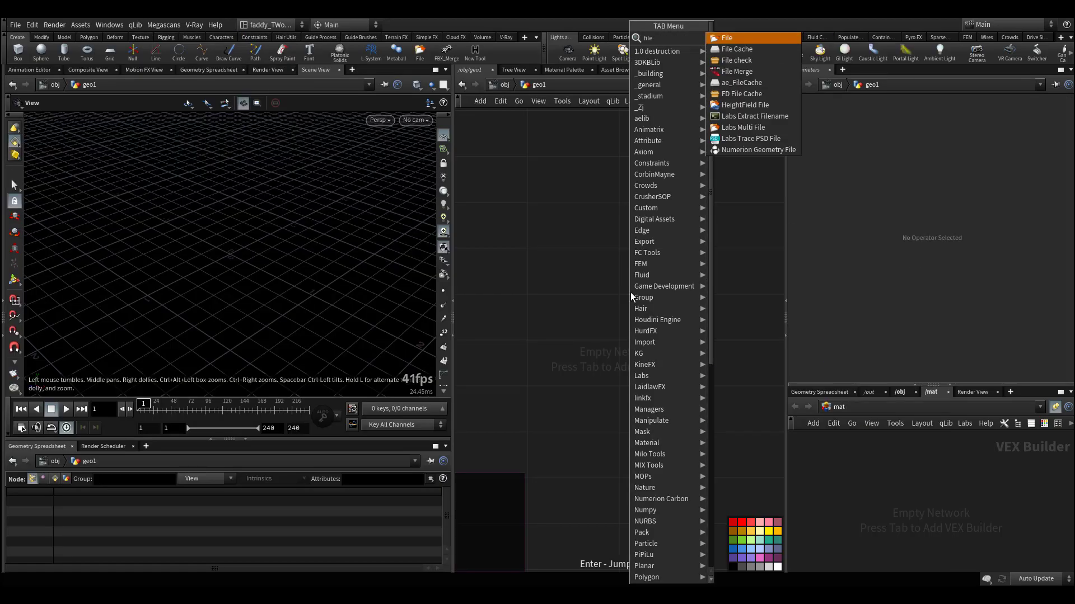
click(737, 38)
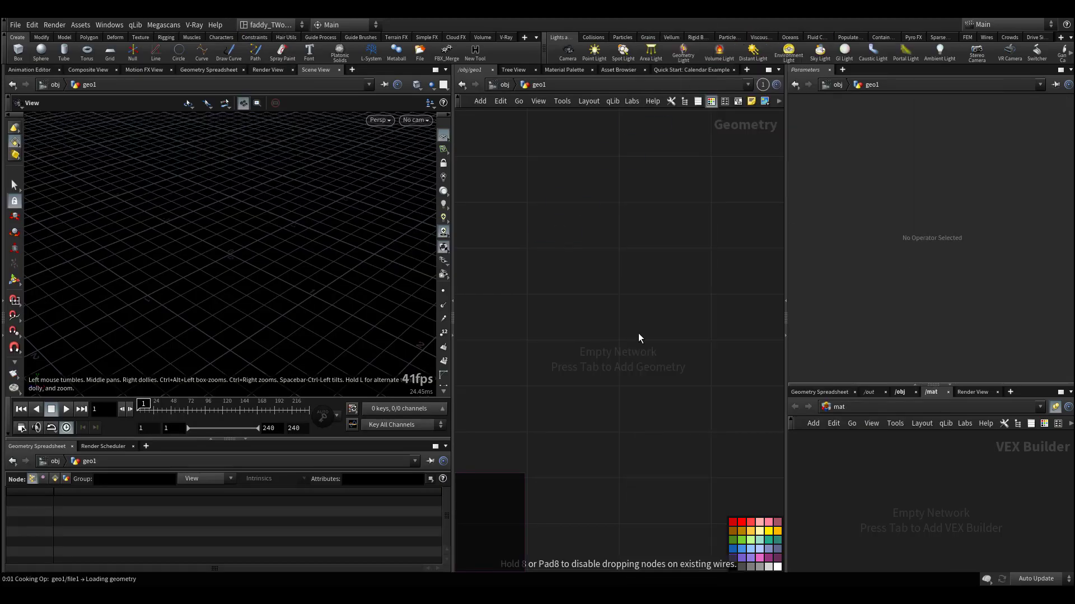
click(15, 25)
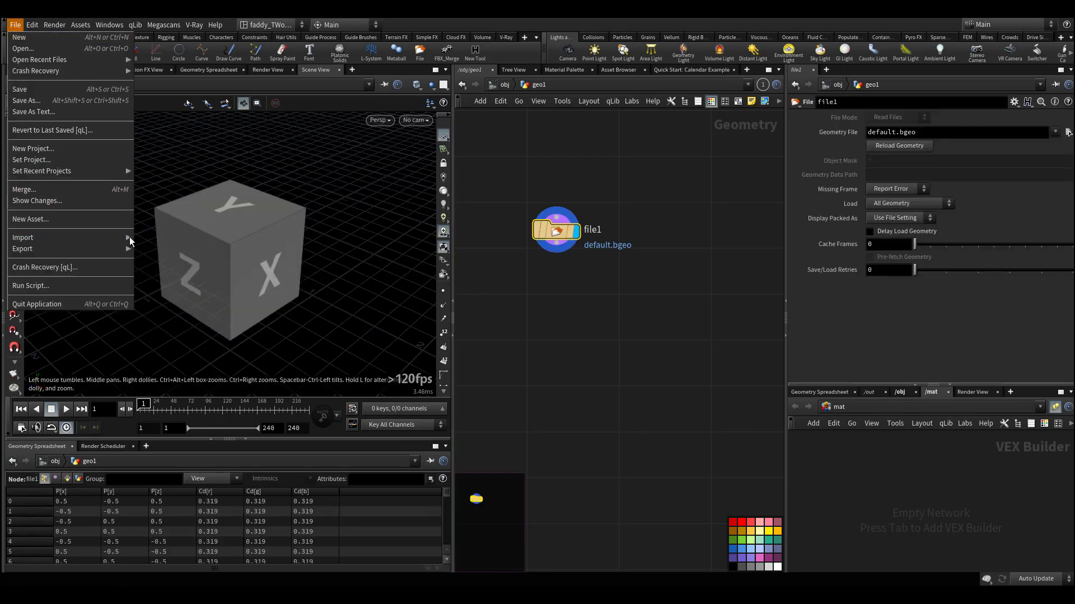
click(577, 316)
key(Delete)
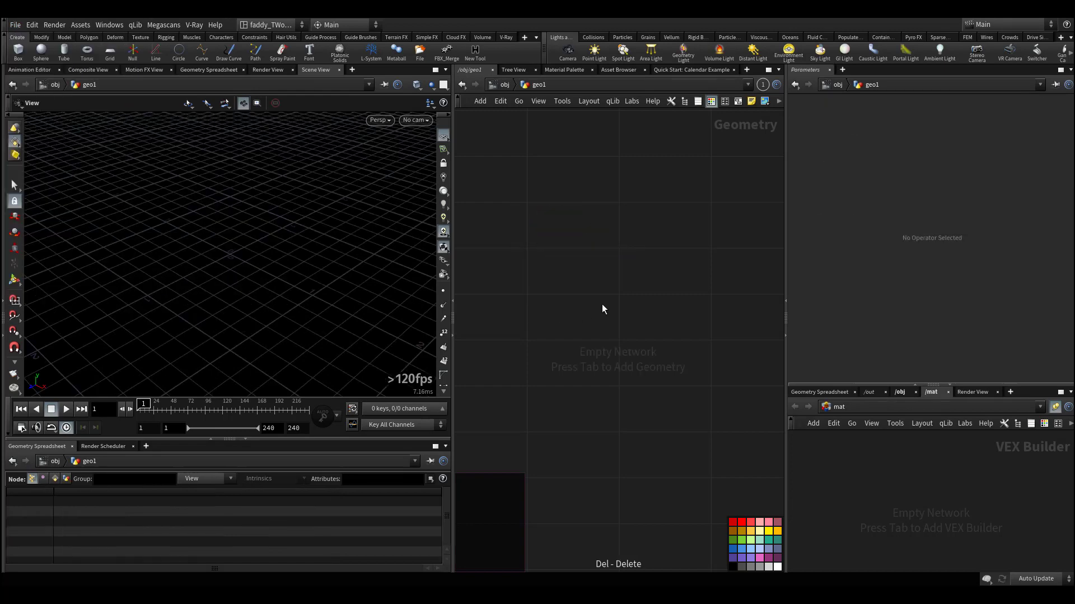
key(Tab)
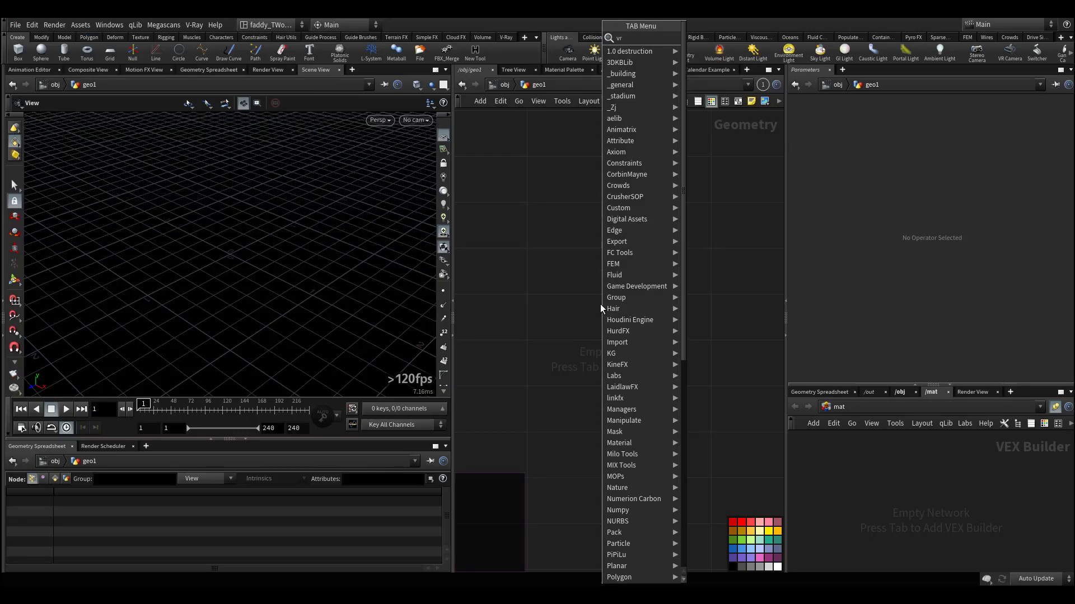
text(vray)
click(556, 321)
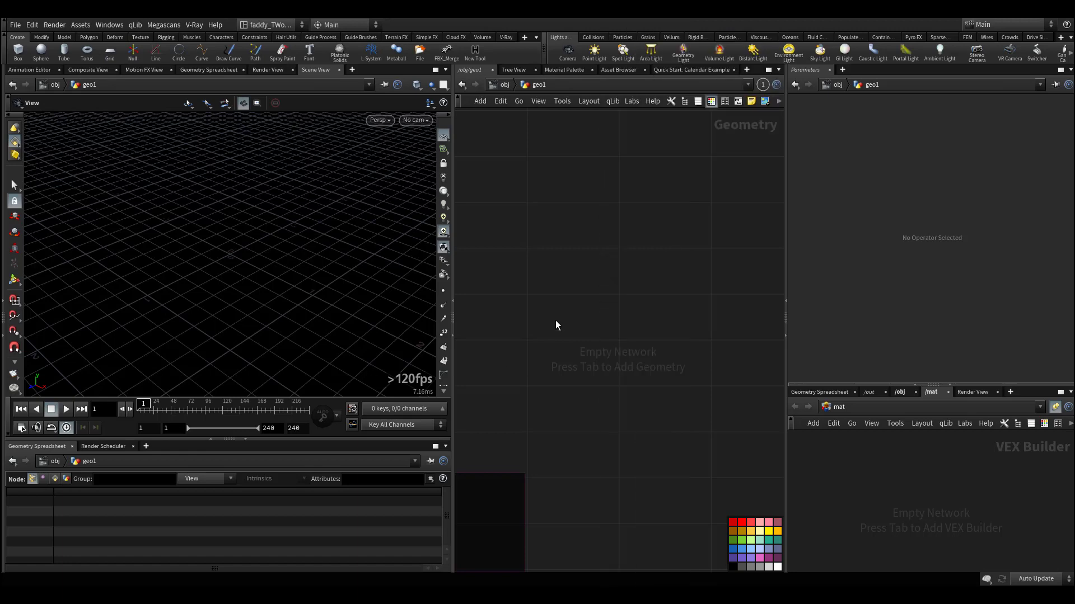
key(Tab)
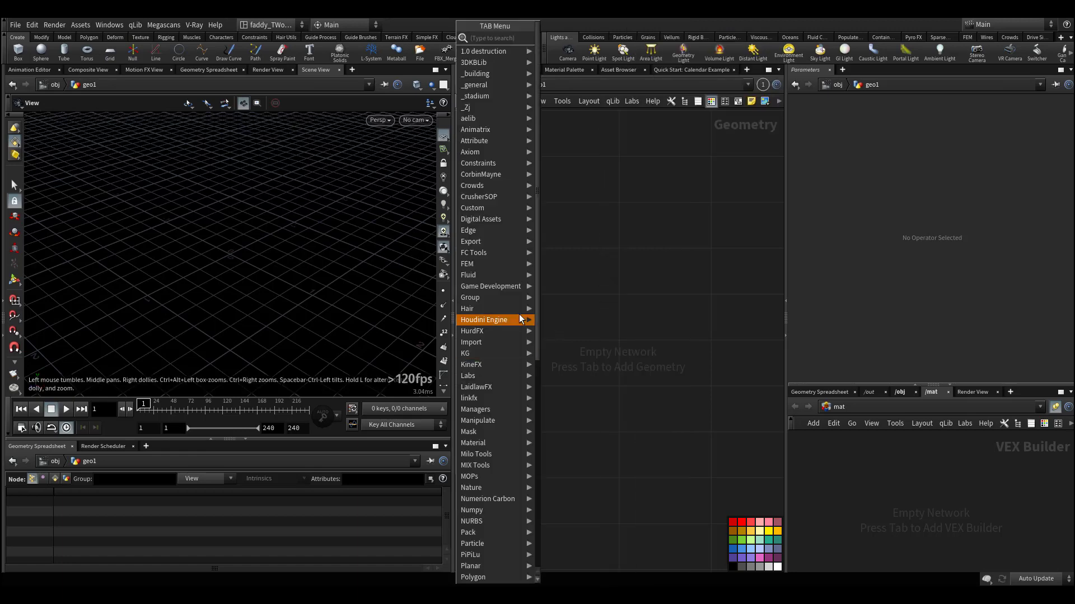
mouse_move(493, 364)
key(Escape)
Add a V-Ray VRayScene node inside the geometry object
key(Tab)
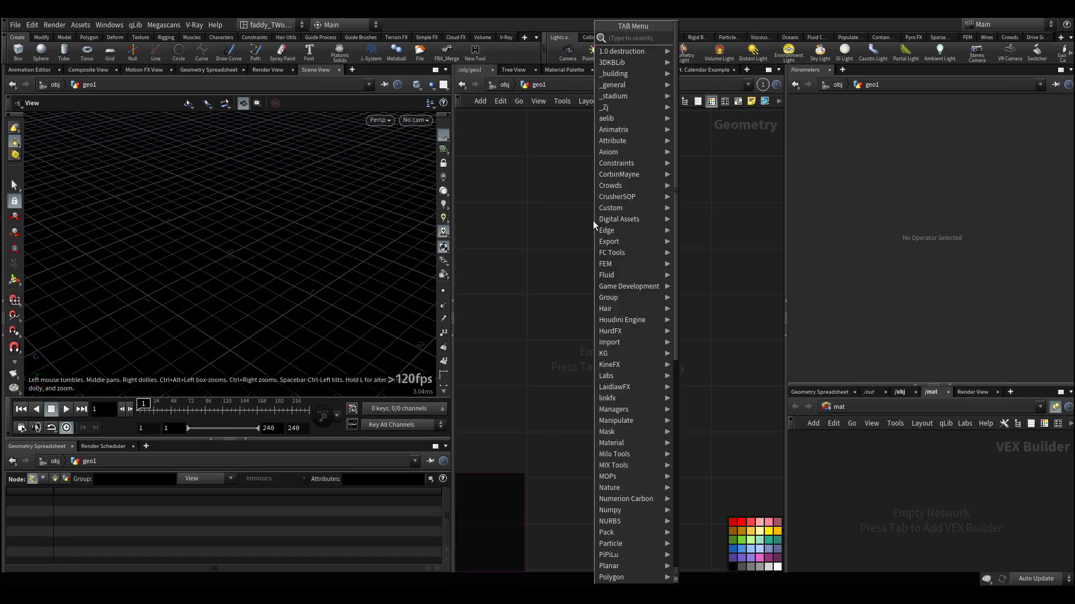
mouse_move(650, 469)
scroll(650, 469, down, 5)
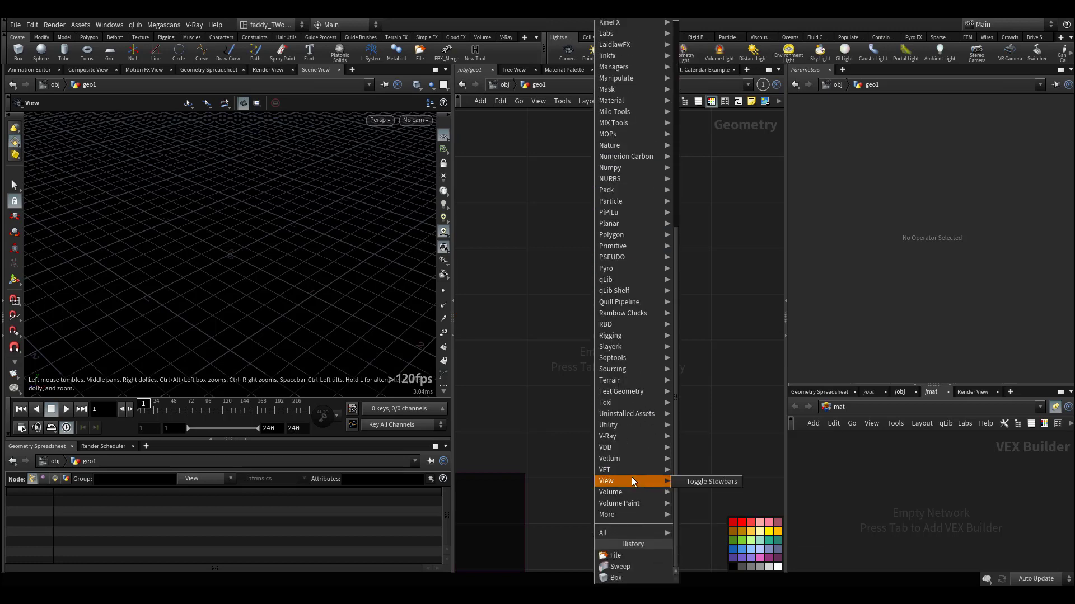
mouse_move(633, 444)
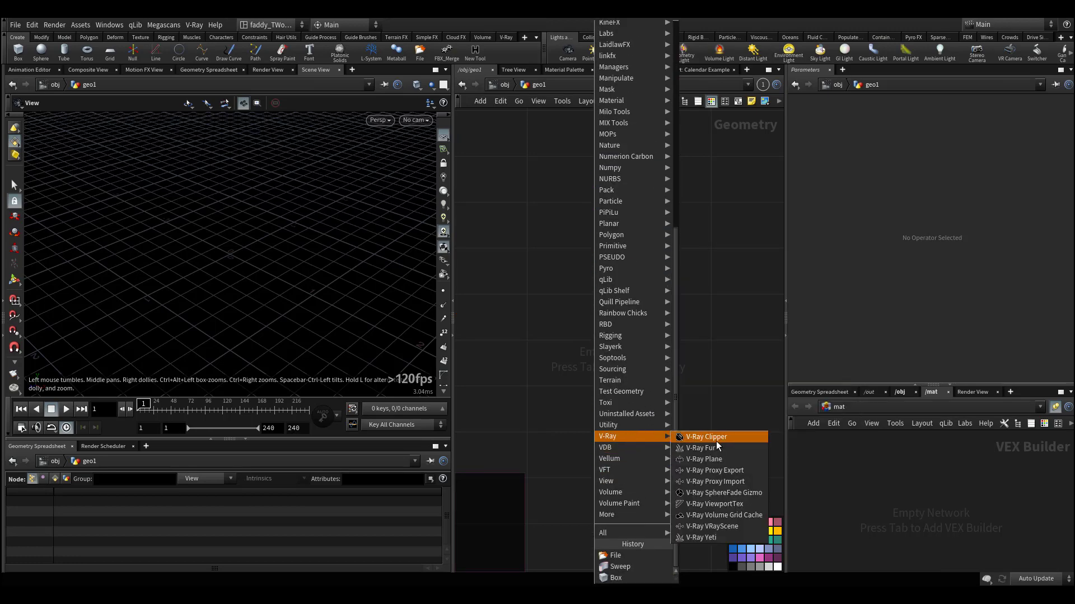
click(713, 529)
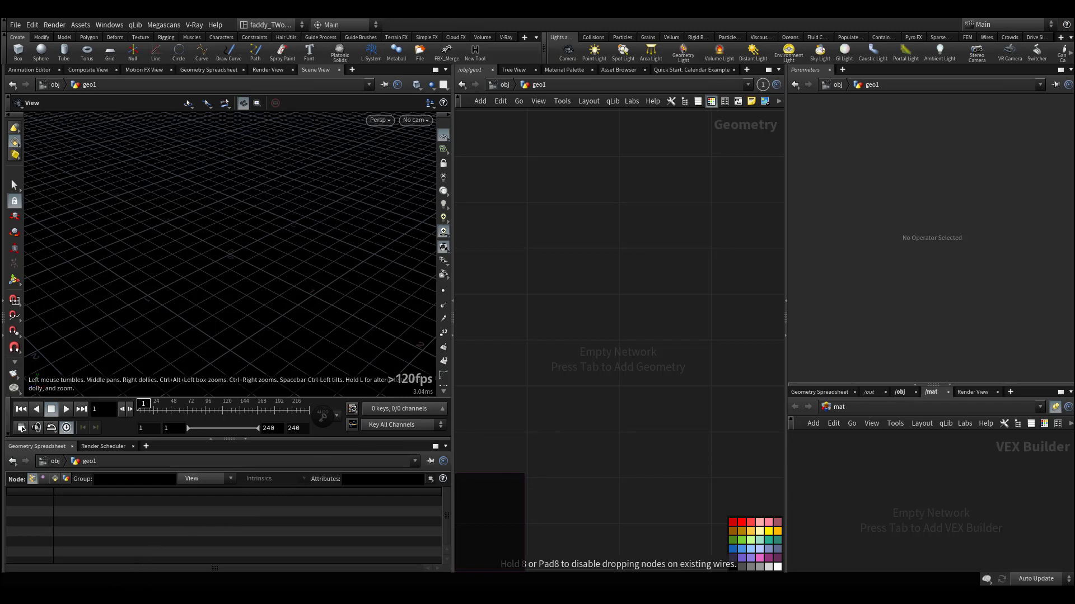
Switch to 3ds Max to look at the house parts selected for export, and return to Houdini
mouse_move(98, 593)
click(112, 550)
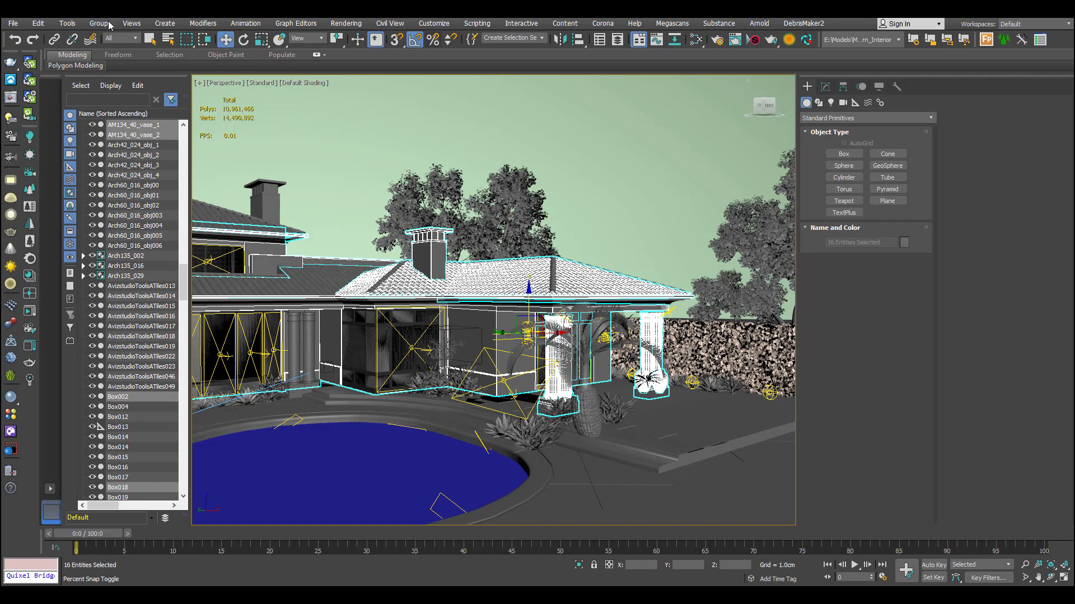
click(1062, 8)
click(538, 319)
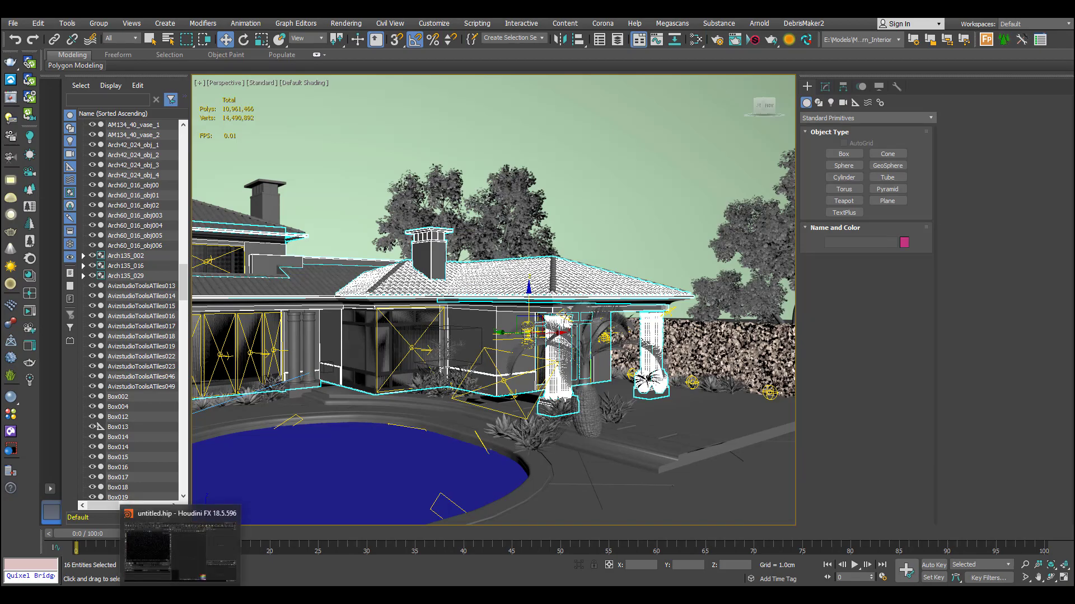
click(180, 596)
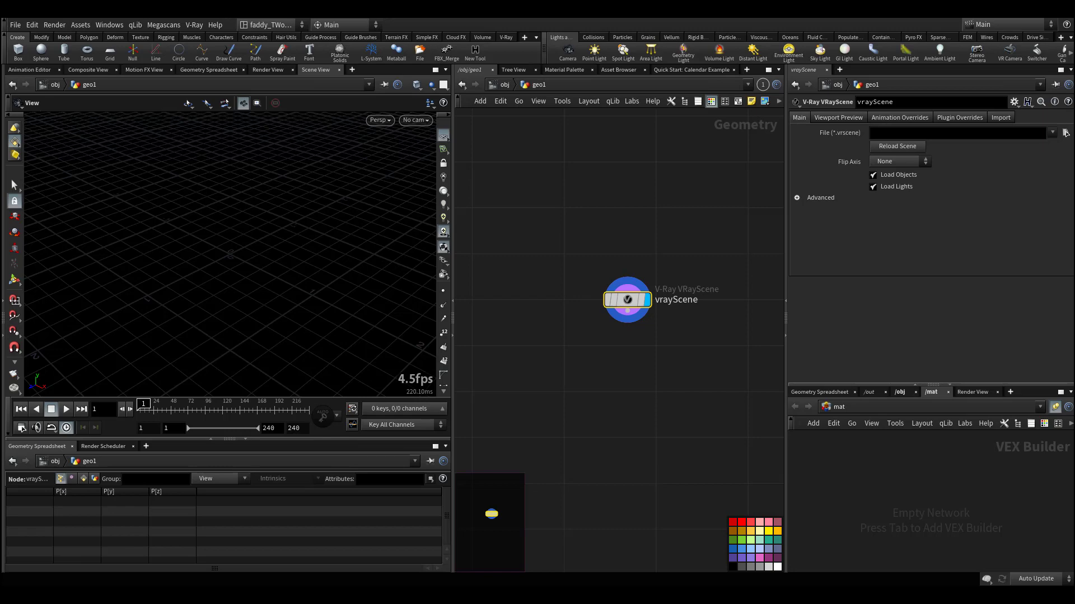
Locate the exported AE21_006.vrscene in the H_Hip\vray3dsmaxExporter folder in File Explorer and move the window out of the way
drag(1071, 135, 886, 139)
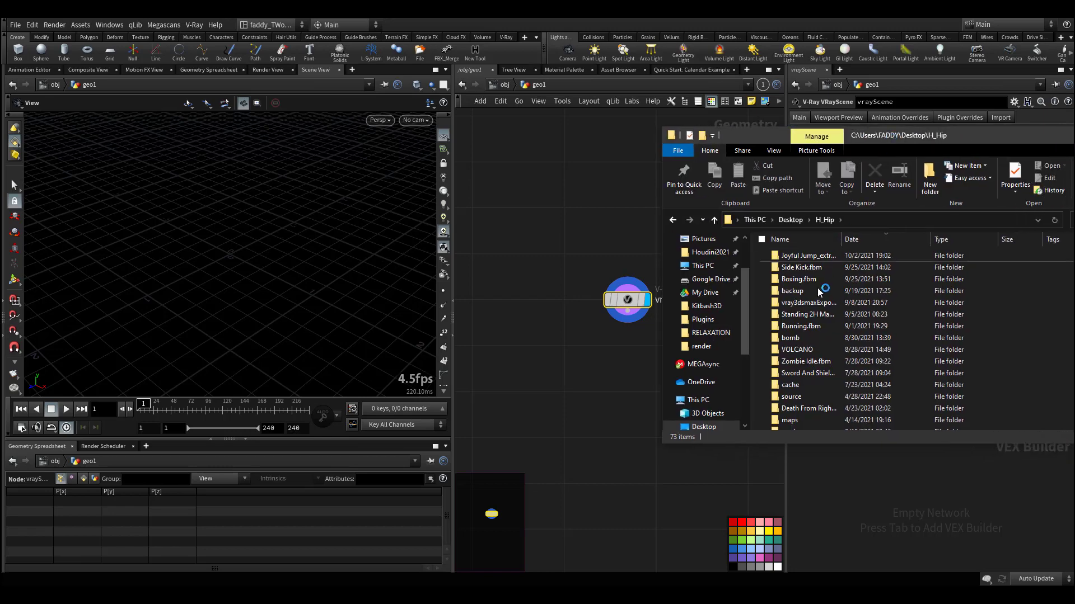
scroll(832, 296, down, 2)
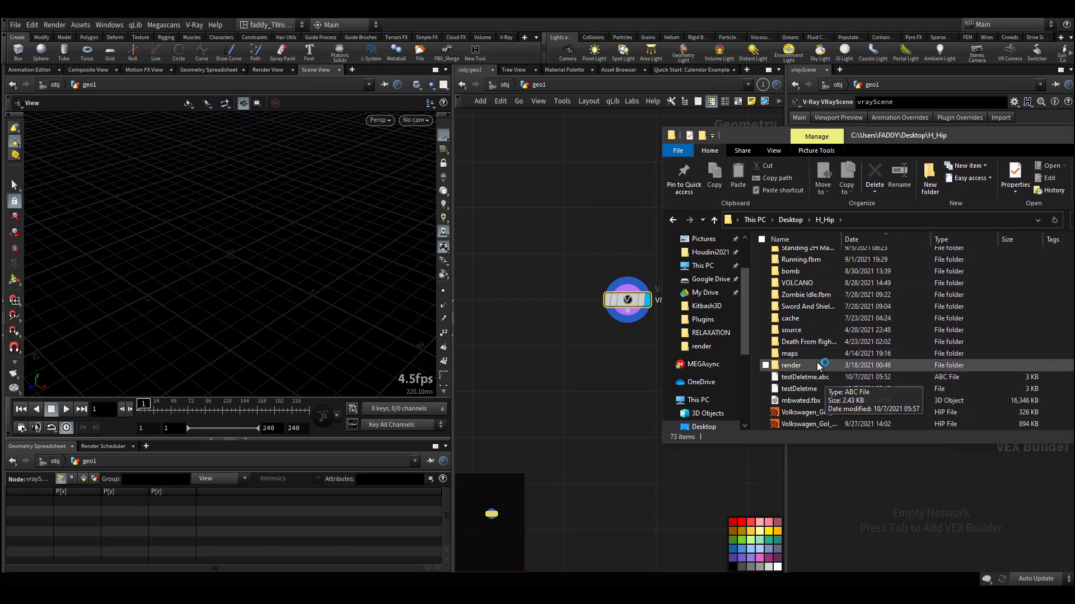
scroll(818, 320, up, 1)
scroll(818, 318, up, 1)
double_click(818, 311)
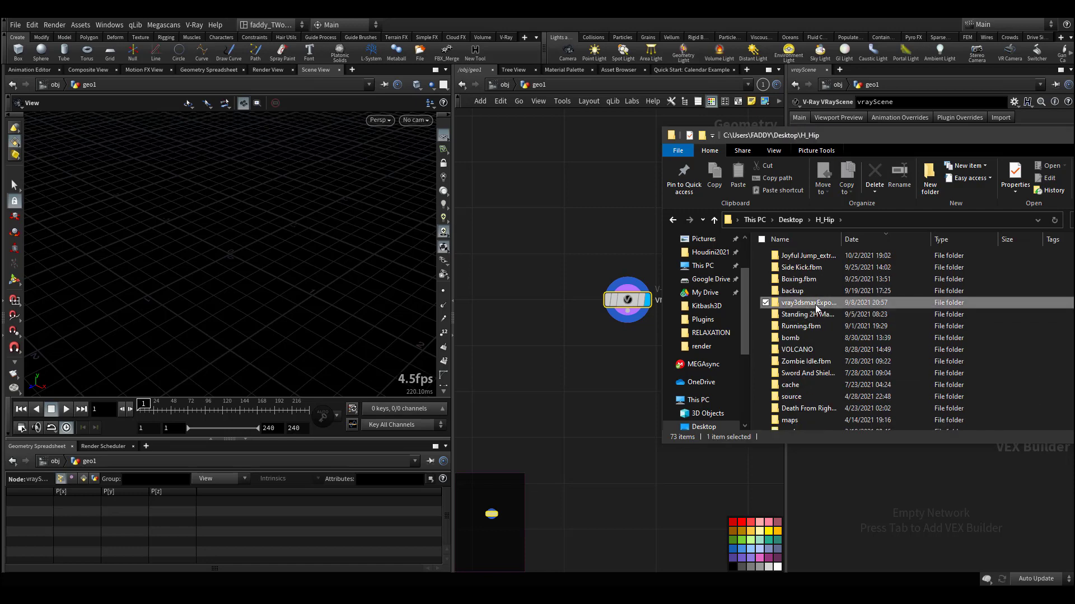
click(834, 291)
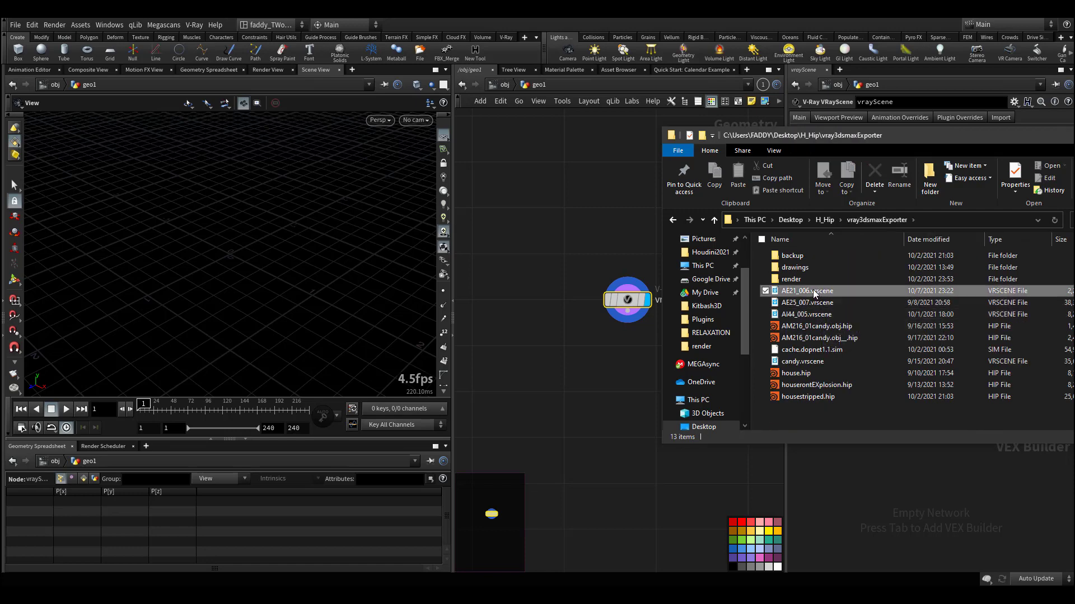
drag(893, 137, 731, 142)
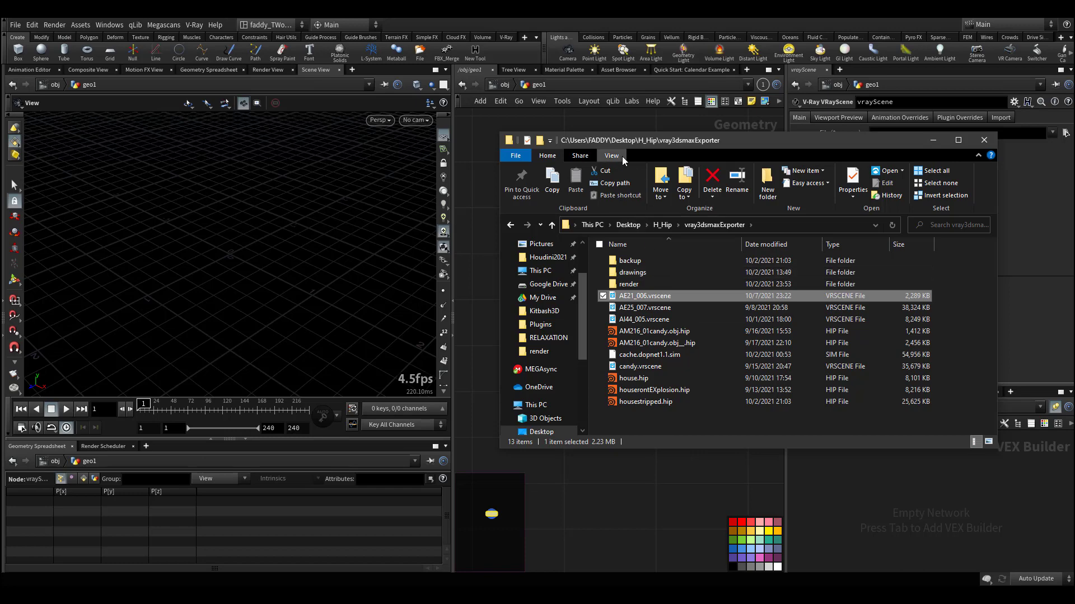
drag(617, 141, 1074, 140)
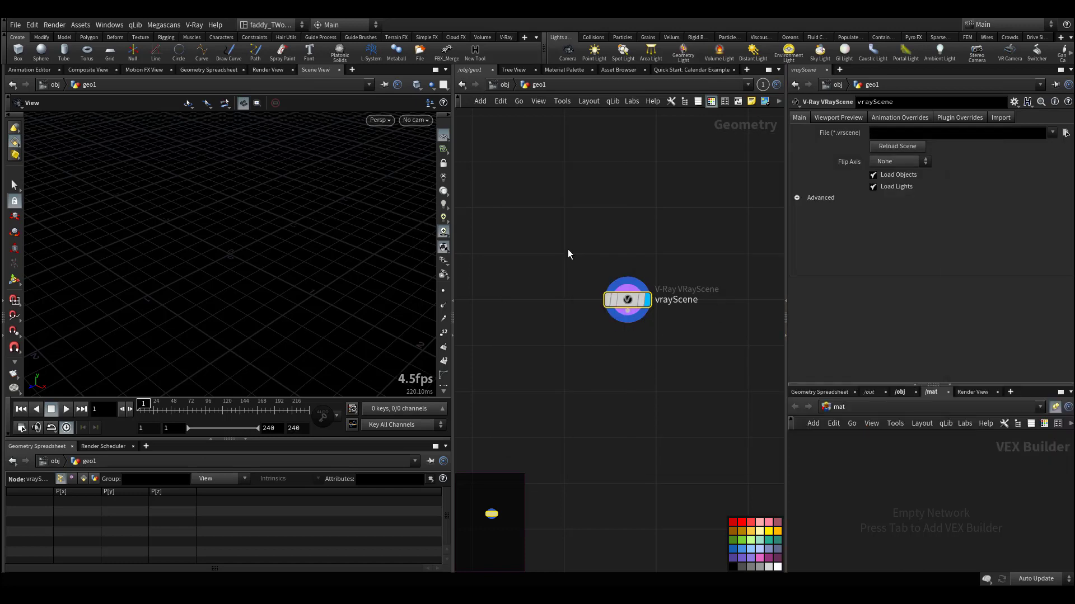
Load AE21_006.vrscene from the vray3dsmaxExporter folder as the vrayScene node's source file
key(g)
drag(270, 320, 291, 291)
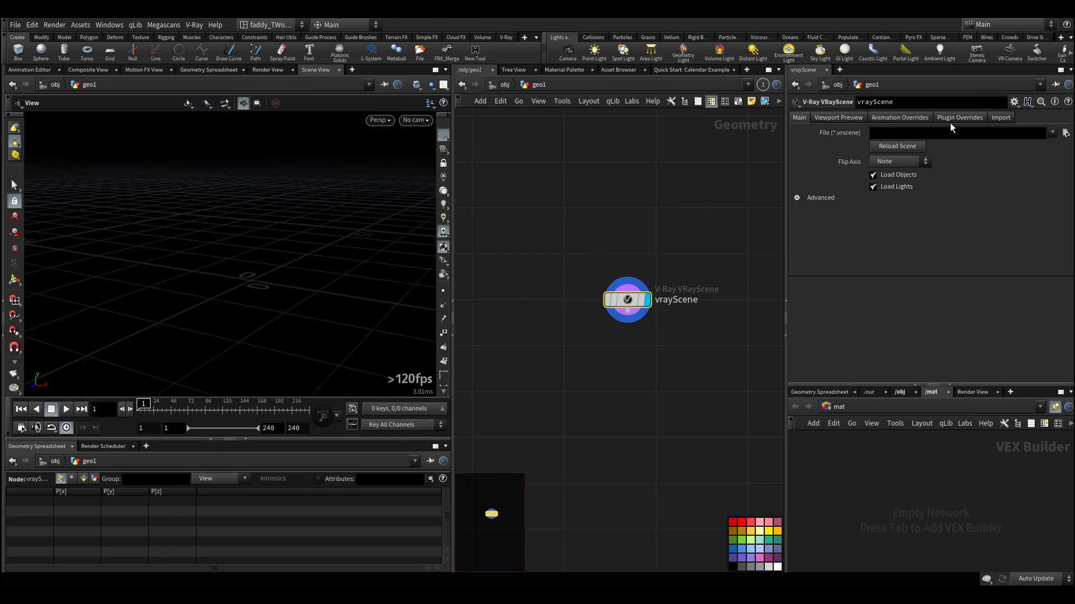
middle_drag(646, 323, 586, 306)
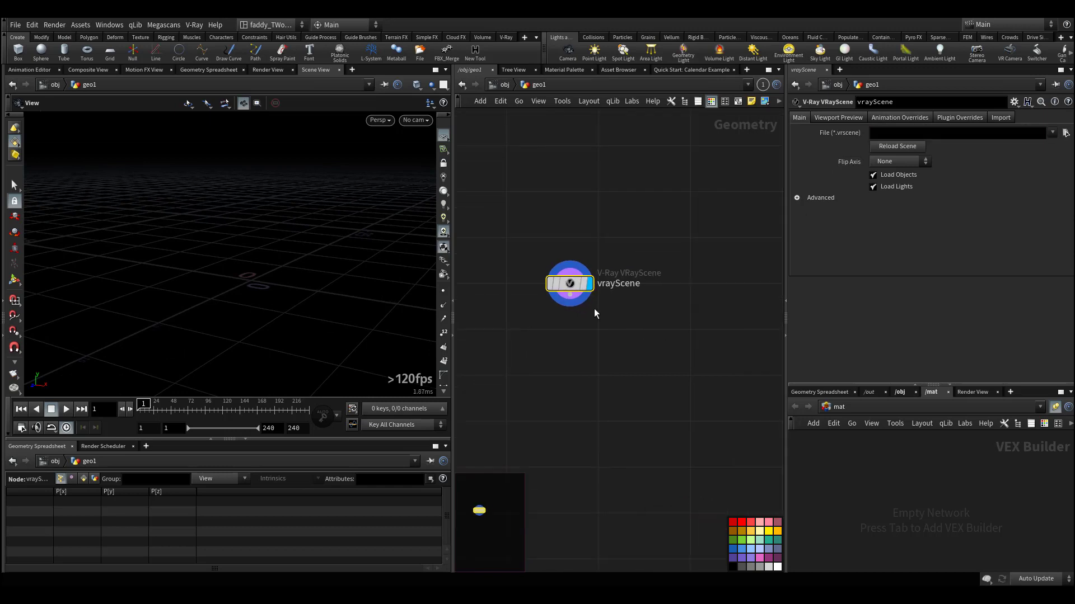
scroll(582, 305, up, 4)
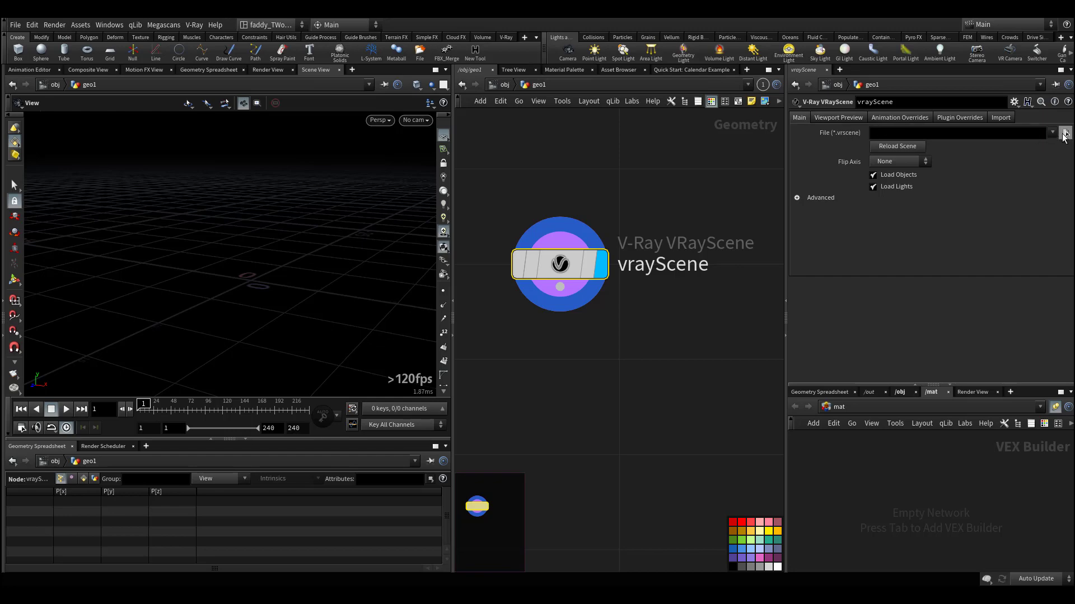
click(1066, 132)
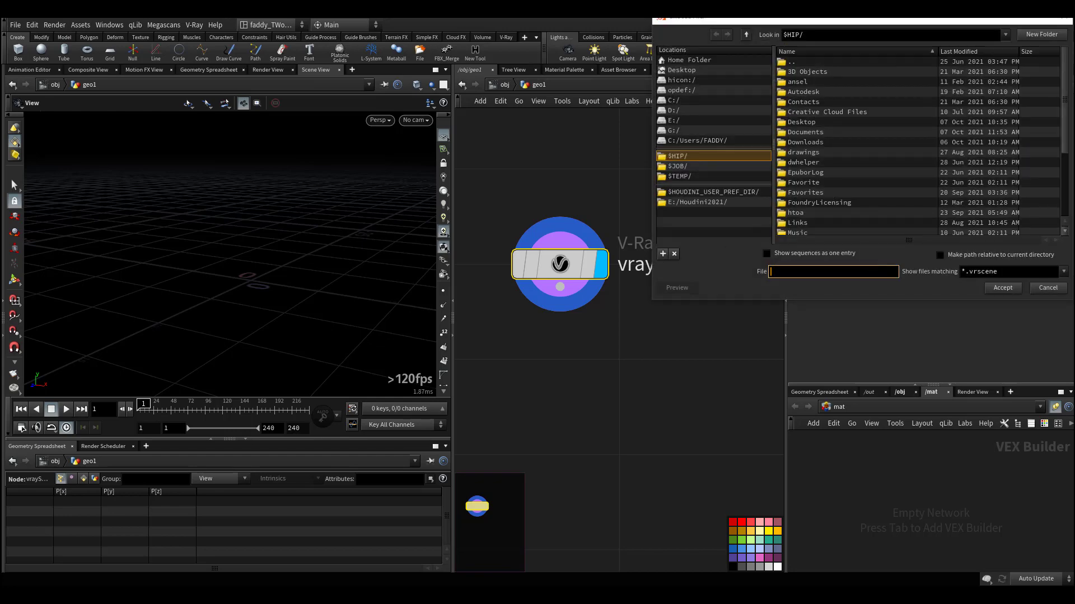
text(C:\Users\FADDY\Desktop\H_Hip\vray3dsmaxExporter)
key(Return)
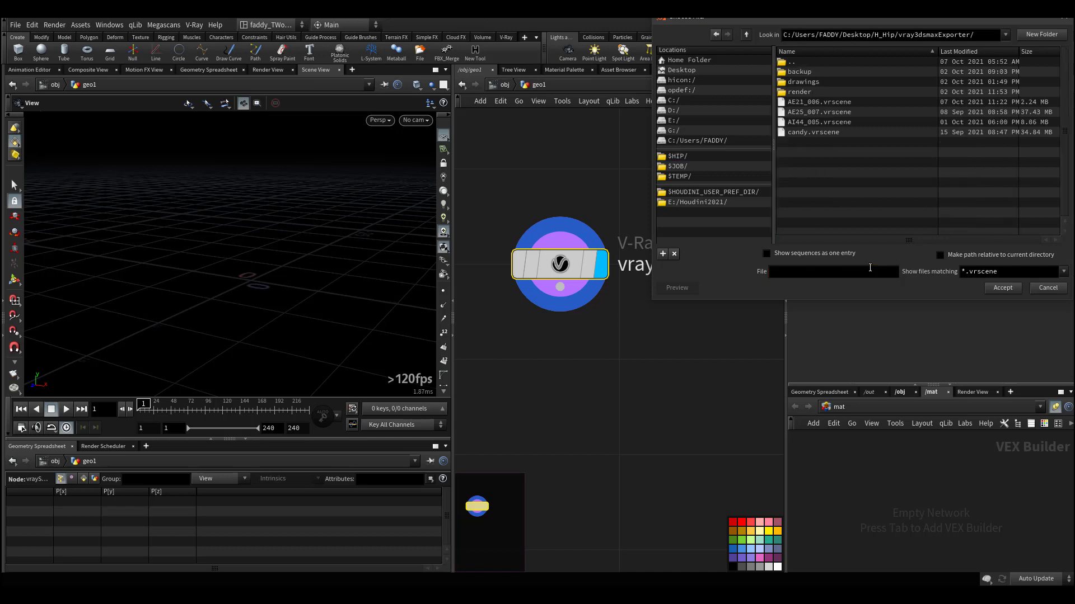
click(825, 104)
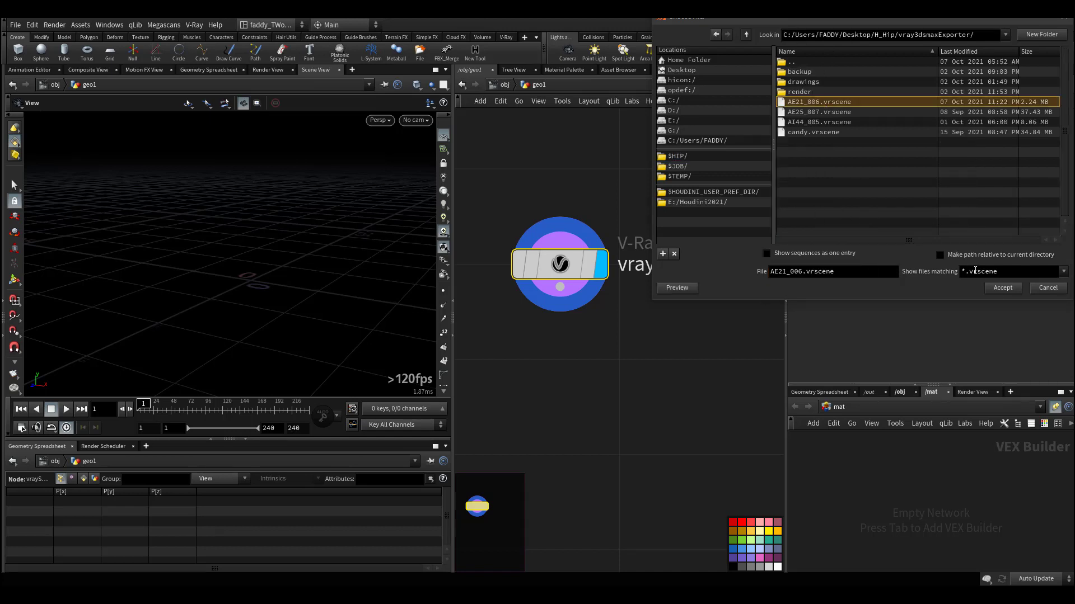
click(998, 290)
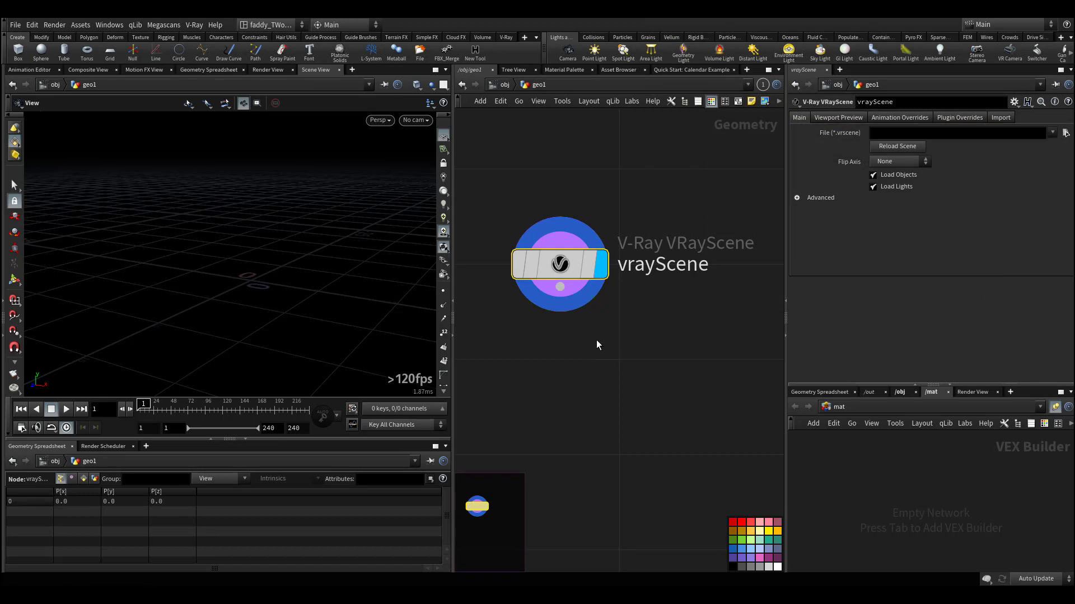
Frame the imported house in the viewport and examine its geometry from several sides
middle_drag(549, 334, 615, 376)
scroll(615, 376, up, 1)
key(space+g)
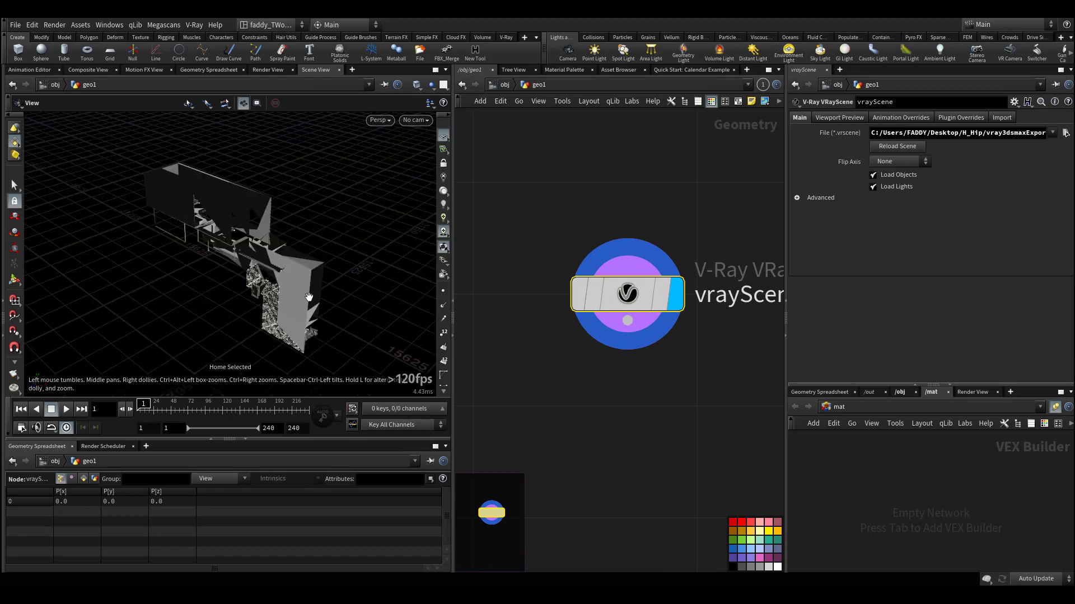
drag(309, 305, 376, 297)
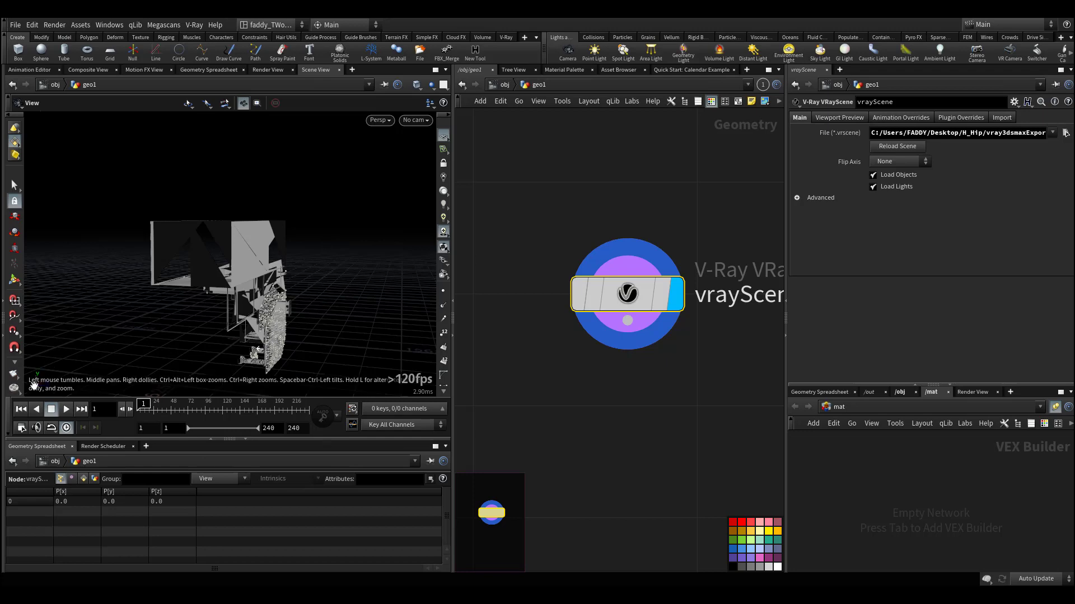
drag(218, 280, 162, 259)
Select the imported house in the viewport and open the vrayScene node's info to check its primitives
key(s)
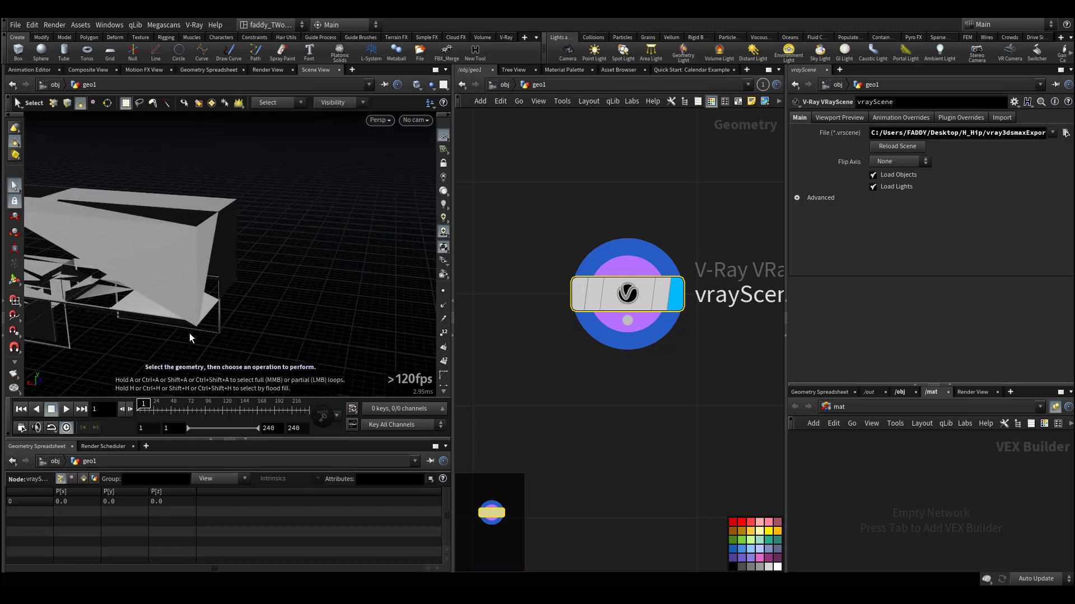
drag(278, 292, 344, 327)
key(Escape)
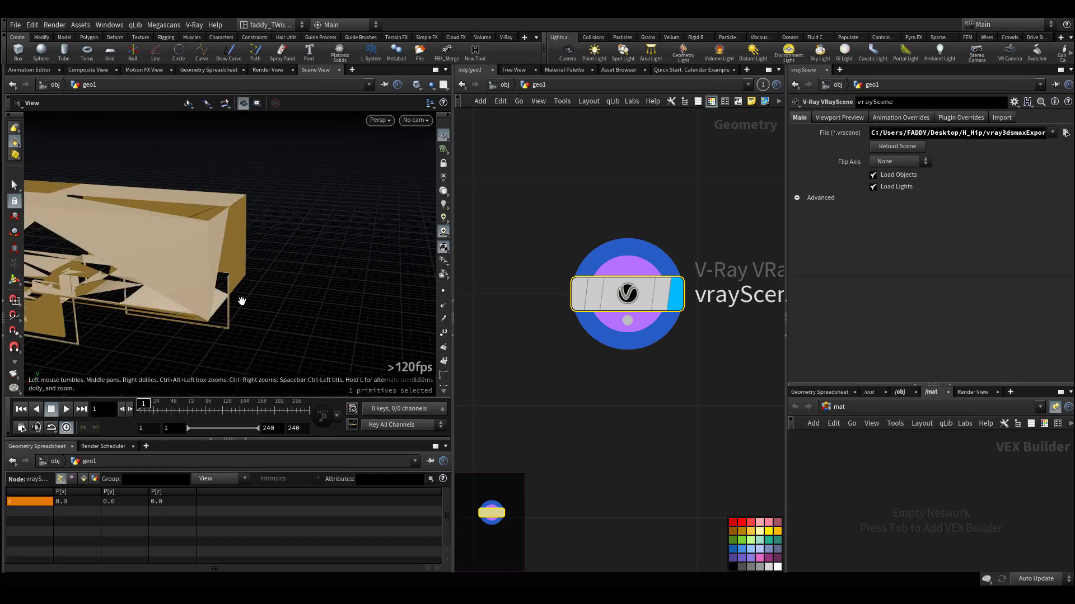
middle_drag(243, 302, 364, 287)
key(s)
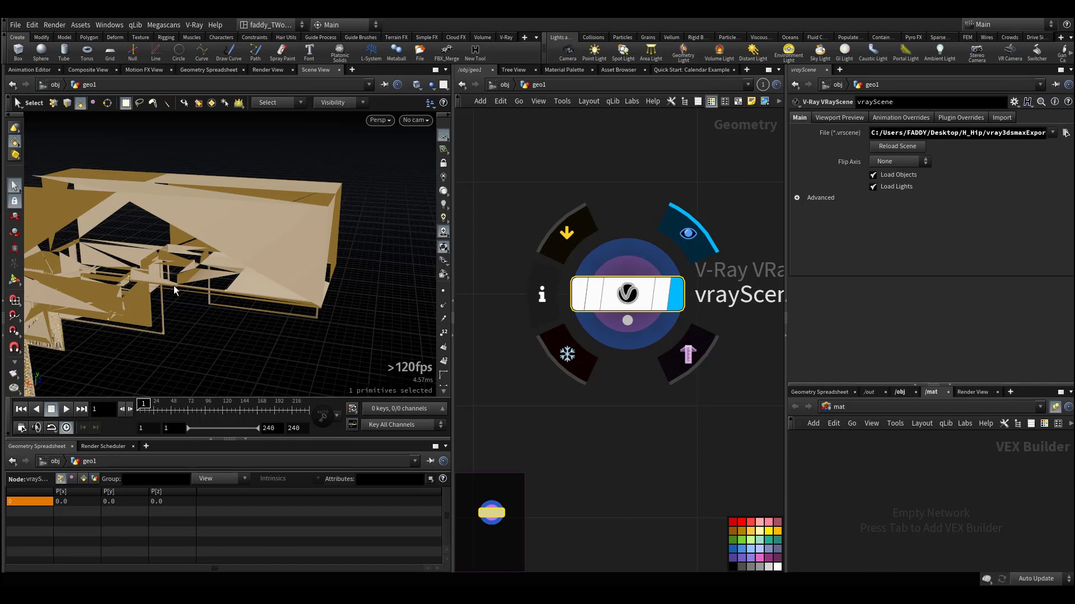
click(541, 295)
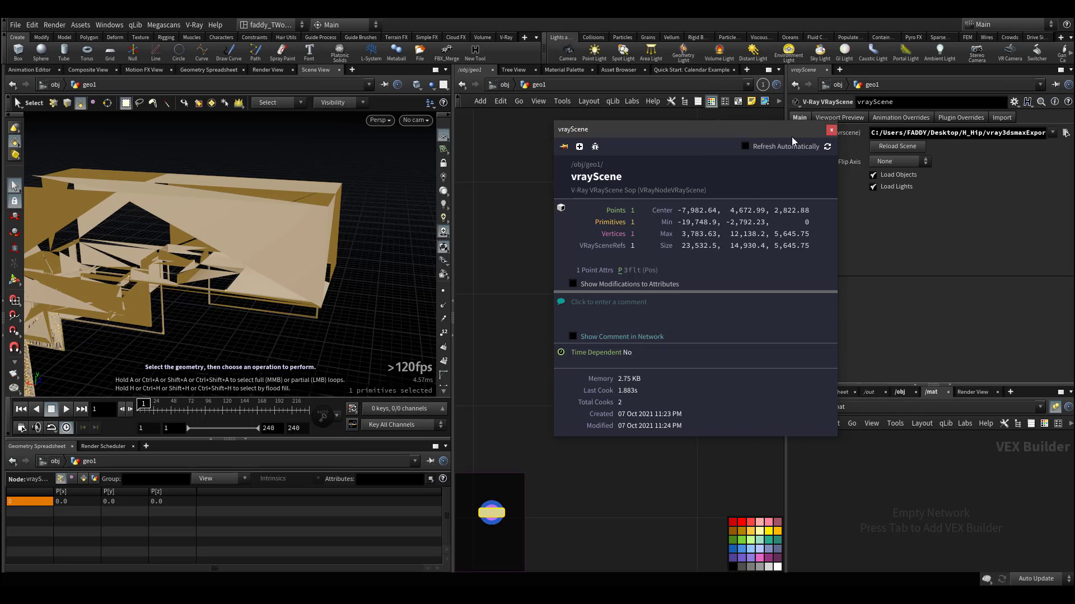
Try to unpack the imported scene by wiring an Unpack node below vrayScene and displaying its output
click(830, 131)
key(Tab)
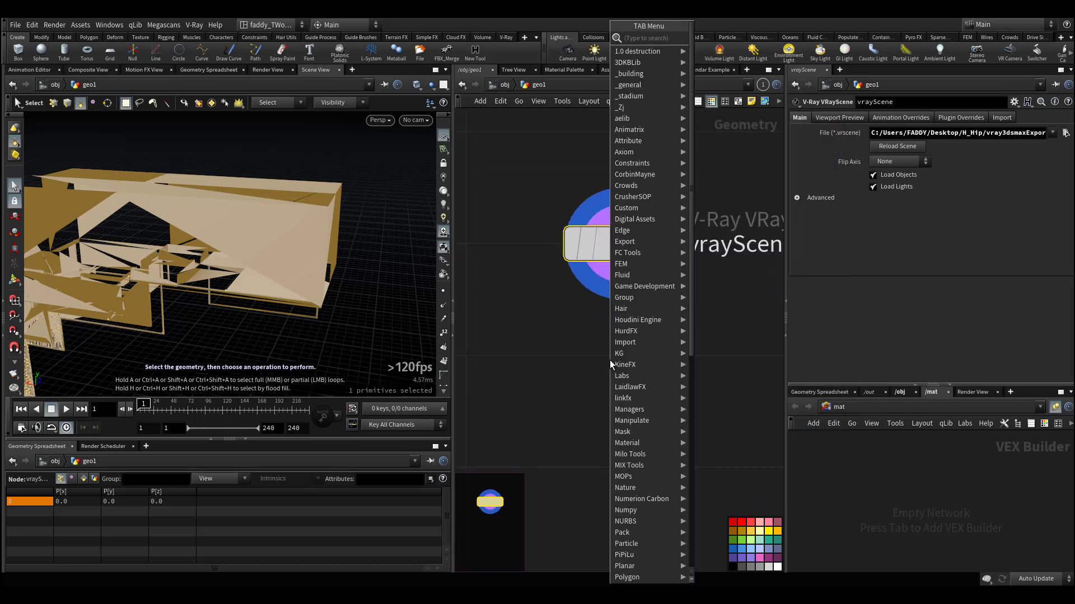
text(unp)
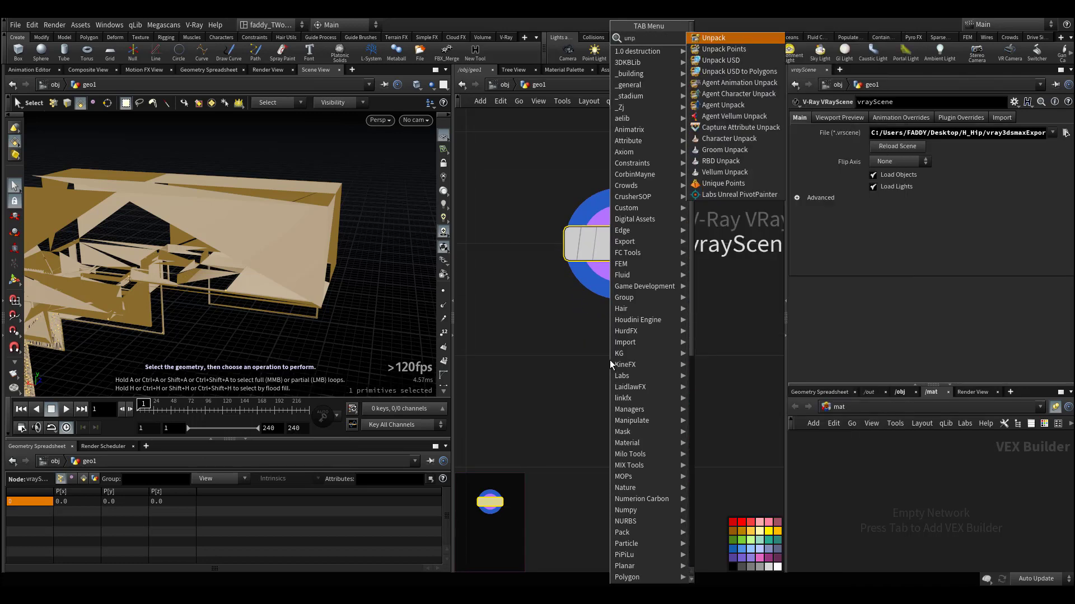
key(Return)
click(624, 428)
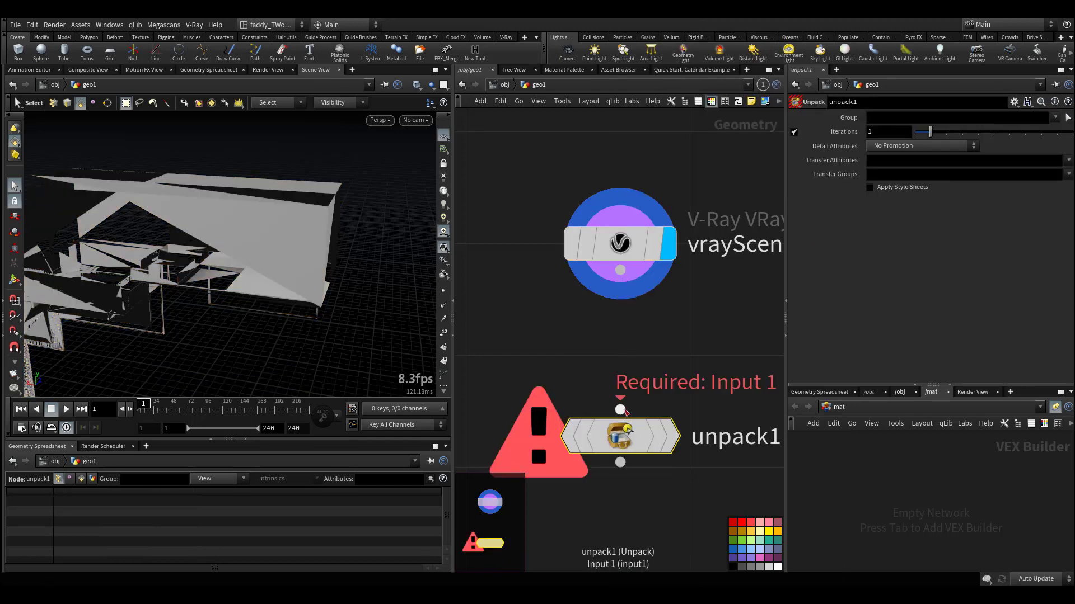
click(620, 410)
click(620, 270)
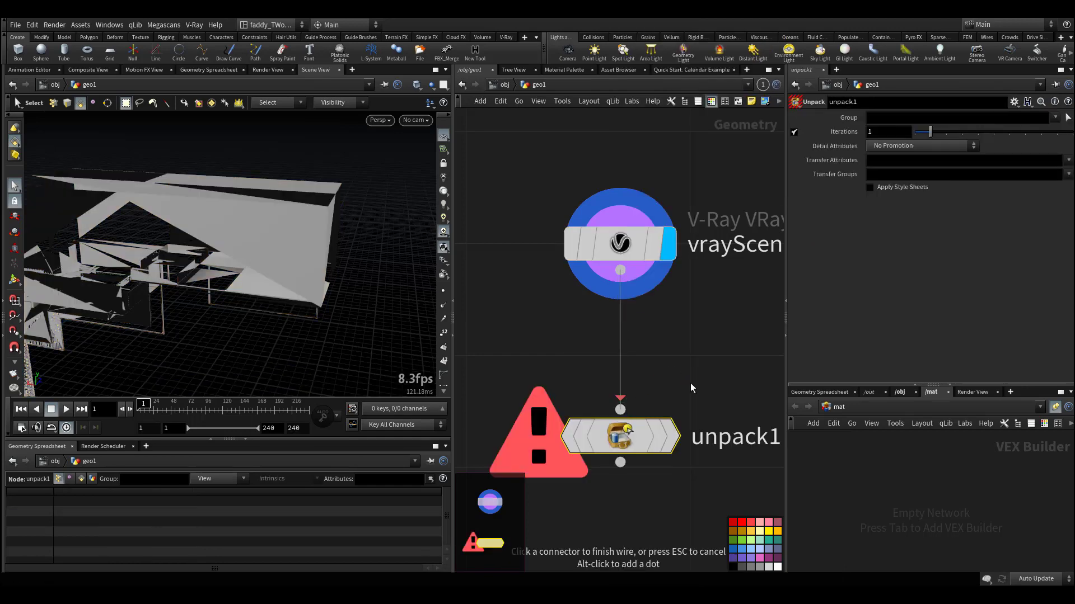
click(677, 437)
click(244, 265)
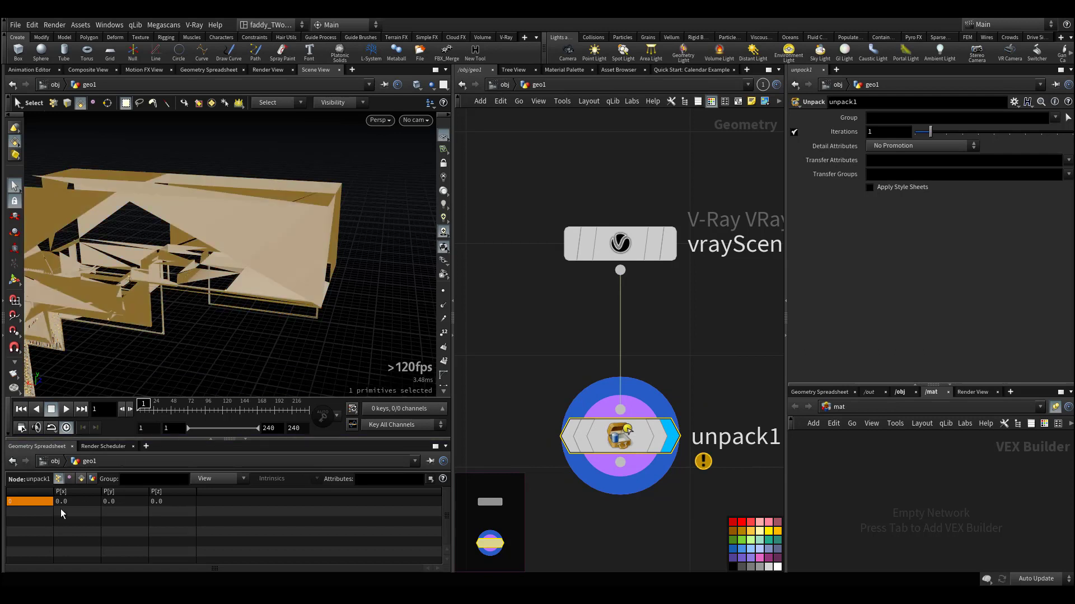
Delete the Unpack node and reselect the vrayScene node
drag(514, 345, 680, 477)
key(Delete)
drag(536, 188, 688, 288)
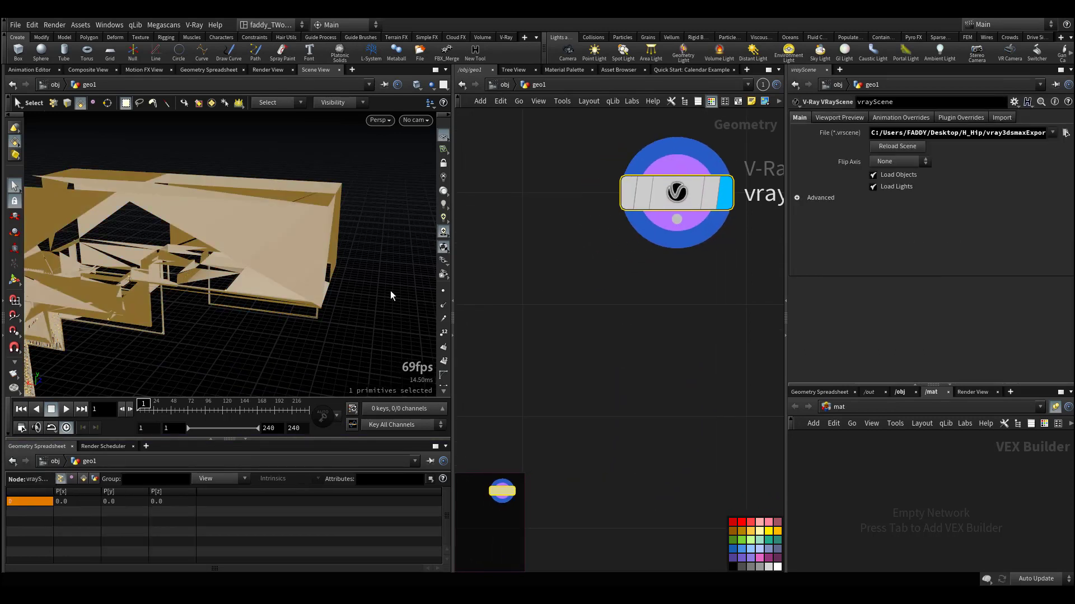
Add a Transform node below vrayScene, wire vrayScene's output into it and display the result
key(Tab)
text(tra)
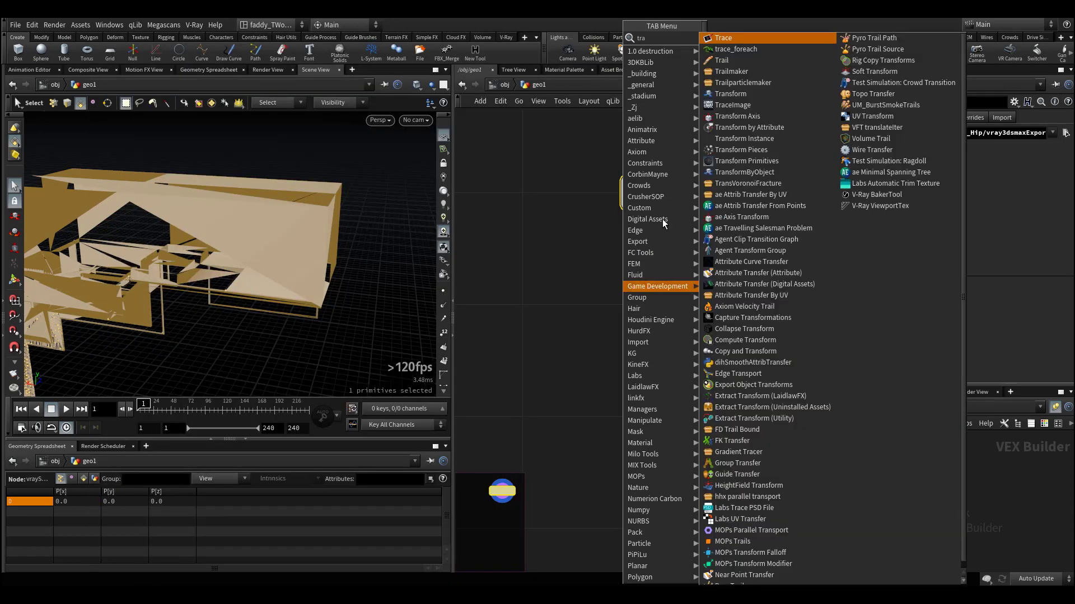
click(751, 93)
click(675, 311)
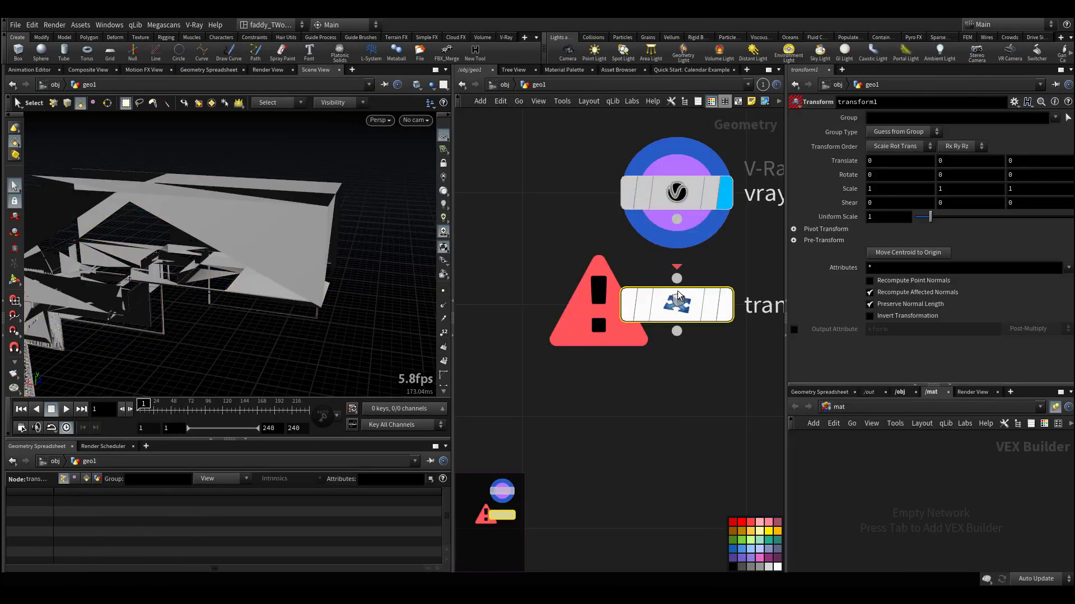
drag(677, 219, 677, 279)
click(725, 305)
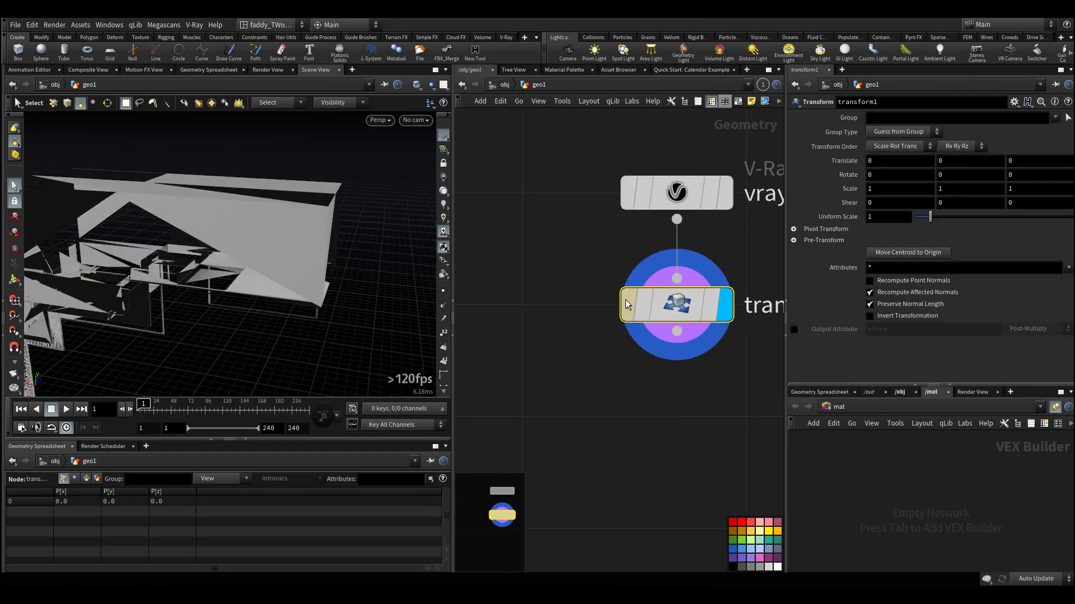
Set the Transform node's X rotation to -90 to stand the house upright
mouse_move(286, 289)
alt+mouse_down()
mouse_move(271, 284)
mouse_move(367, 247)
mouse_move(321, 228)
mouse_move(345, 198)
mouse_move(326, 296)
mouse_move(351, 235)
mouse_move(333, 233)
mouse_move(314, 252)
mouse_move(296, 273)
mouse_move(305, 280)
alt+mouse_up()
key(s)
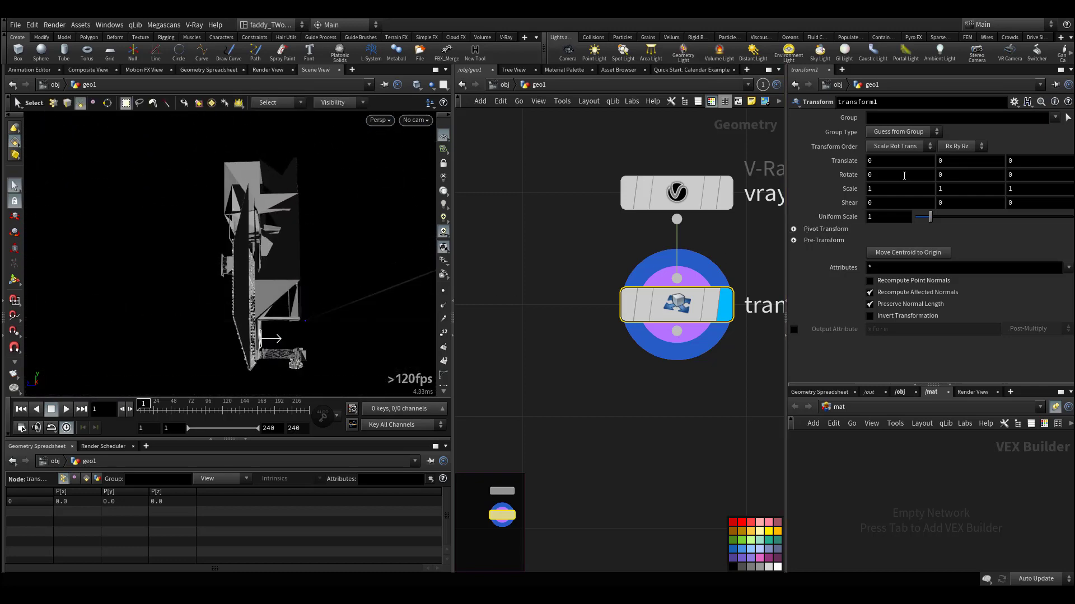
middle_drag(893, 178, 835, 136)
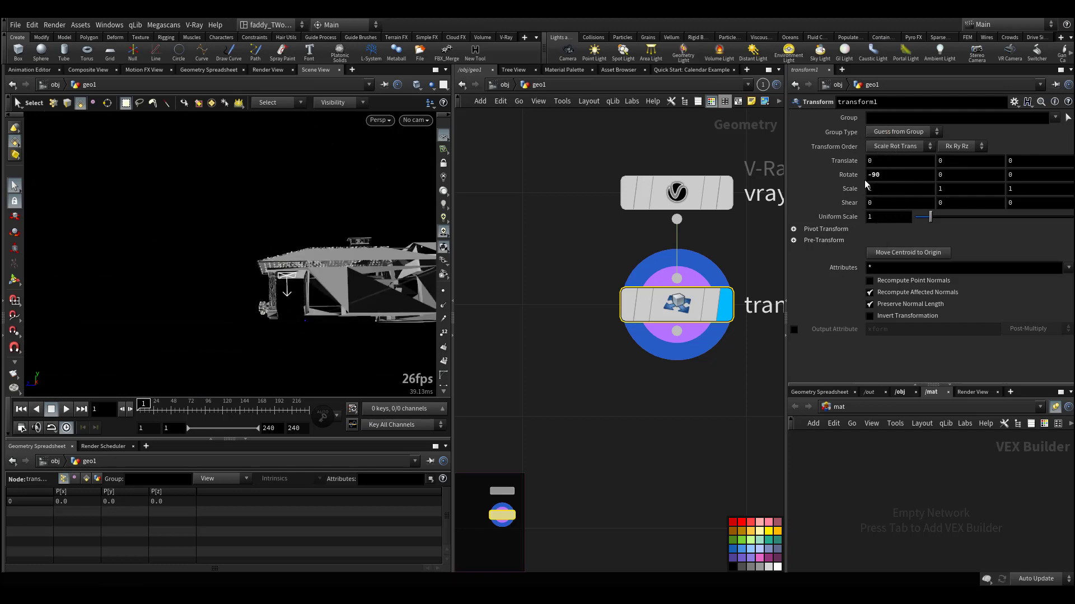
Set the Transform node's Uniform Scale to .01 and inspect the scaled house up to its tiled roof
key(space+h)
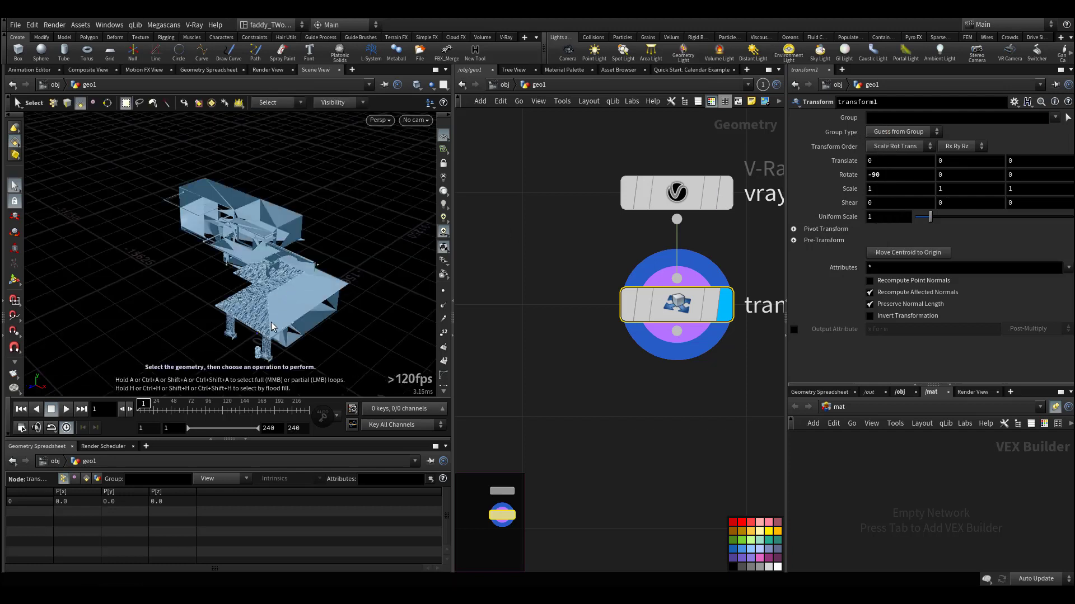
key(Escape)
drag(272, 326, 294, 299)
middle_drag(294, 298, 309, 285)
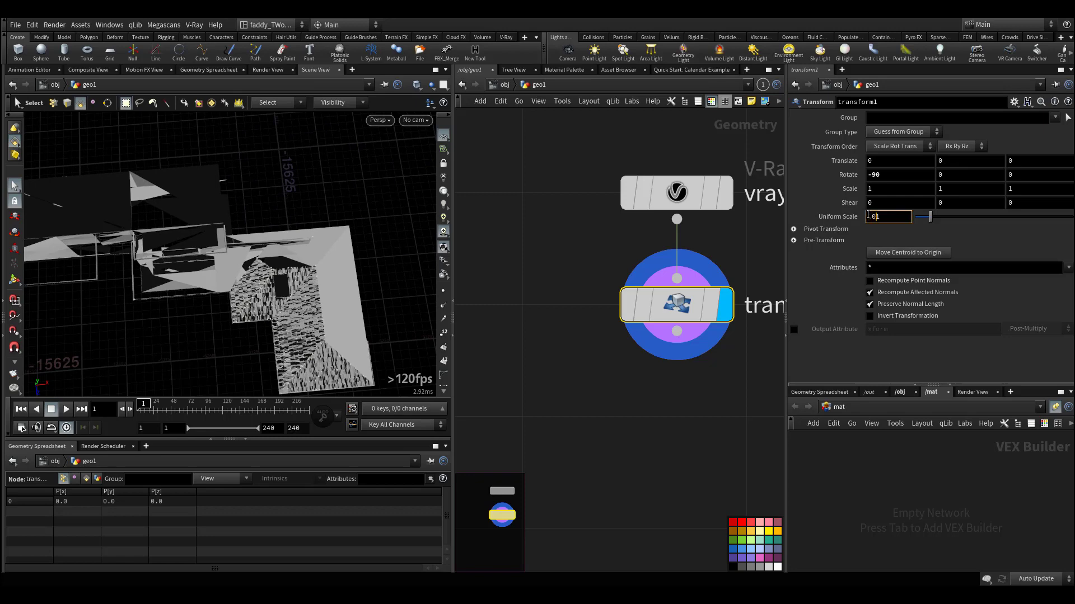
key(Return)
key(space+h)
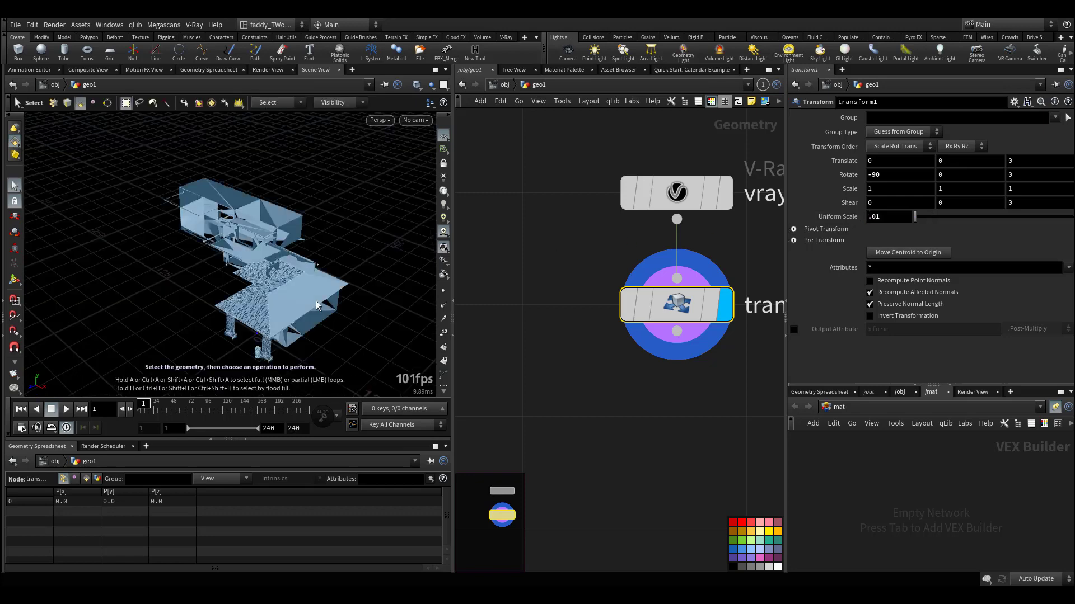
key(Escape)
drag(290, 348, 317, 221)
right_drag(317, 221, 492, 227)
drag(319, 246, 220, 234)
Try the Bounding Box and Preview options for the vrayScene node's Proxy Preview Type
click(649, 193)
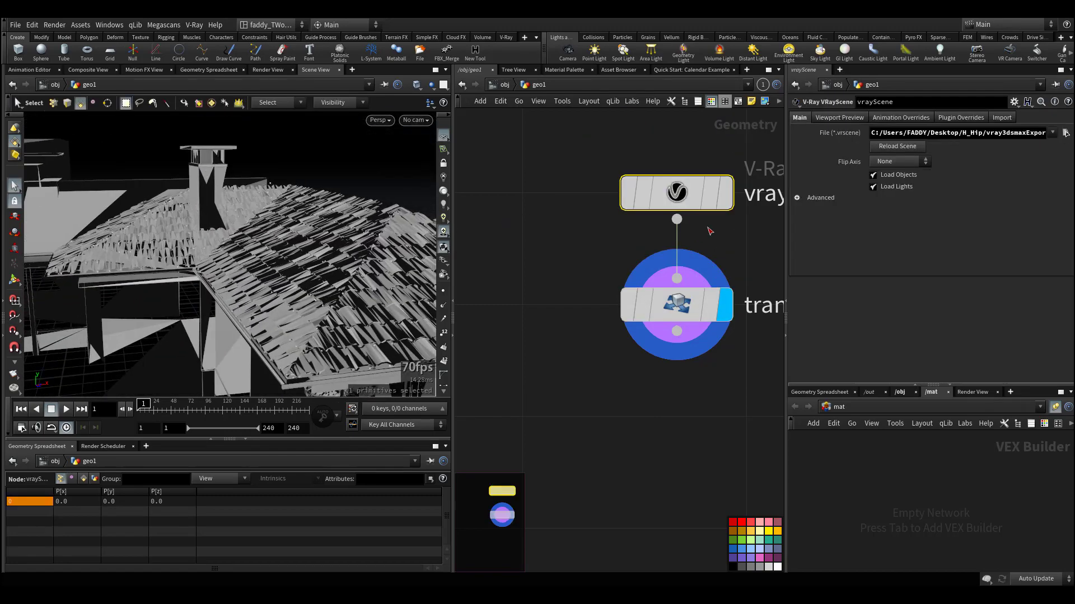
click(840, 118)
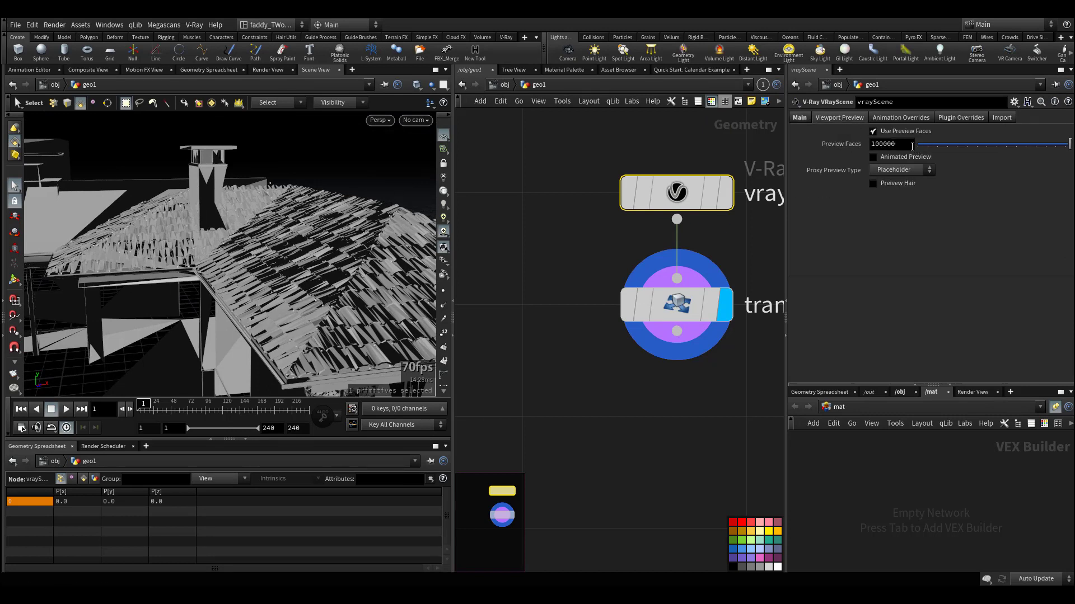
click(924, 173)
click(895, 188)
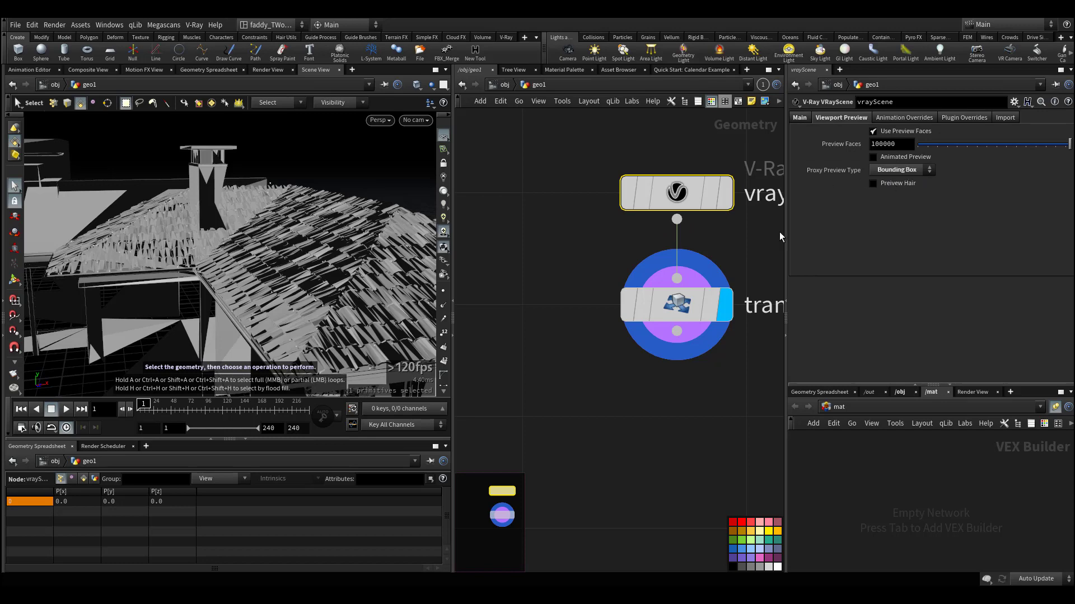
click(898, 175)
click(904, 167)
click(905, 168)
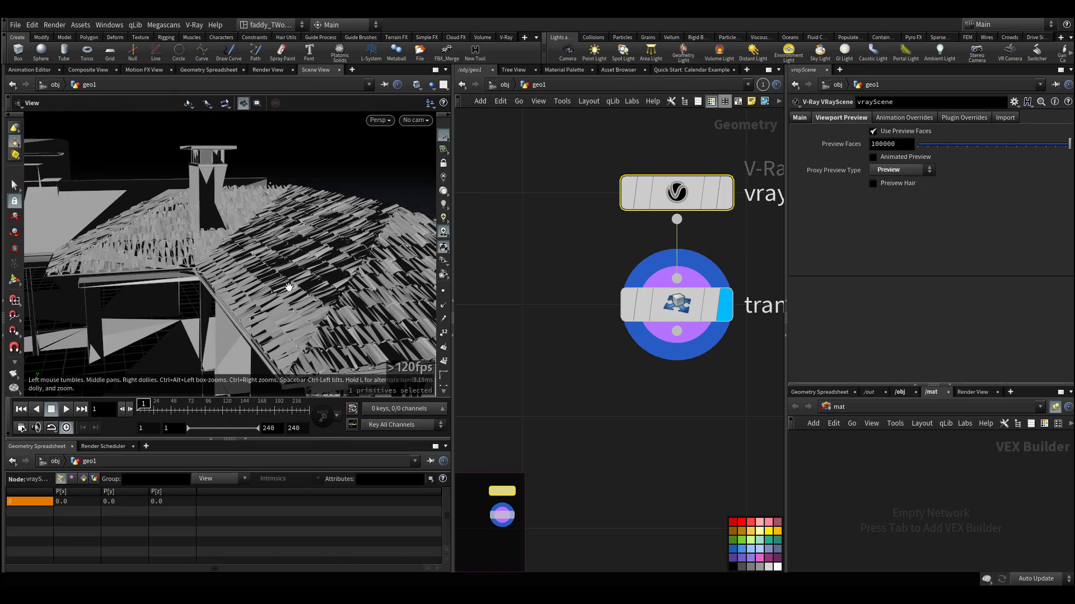
Inspect the house's columns in the viewport and set the Proxy Preview Type back to Placeholder
alt+right_drag(290, 291, 170, 314)
alt+middle_drag(171, 314, 204, 213)
alt+right_drag(204, 214, 319, 214)
click(887, 172)
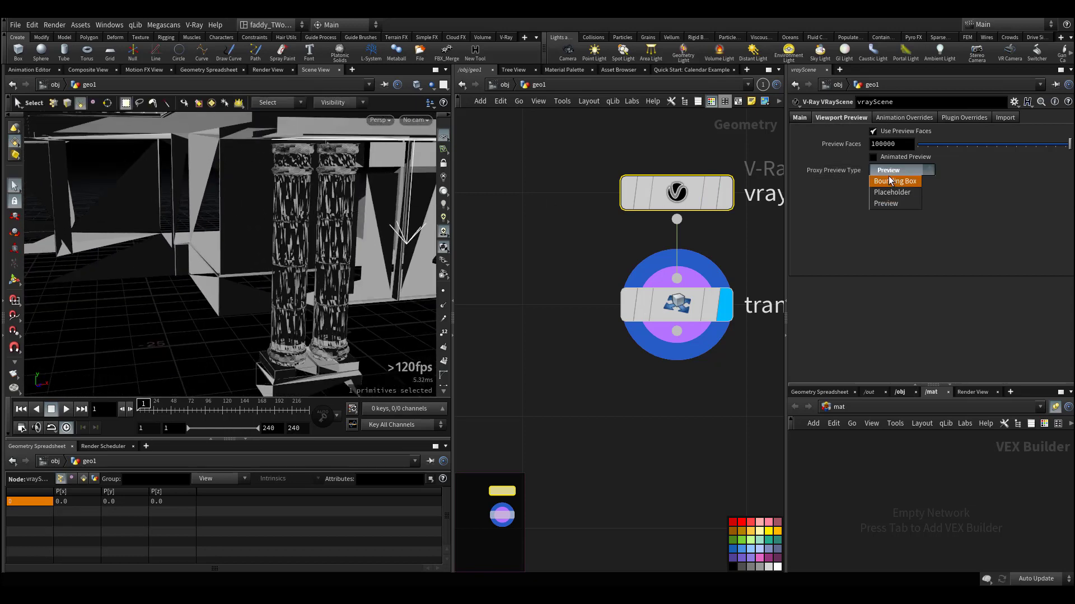
click(896, 191)
key(Escape)
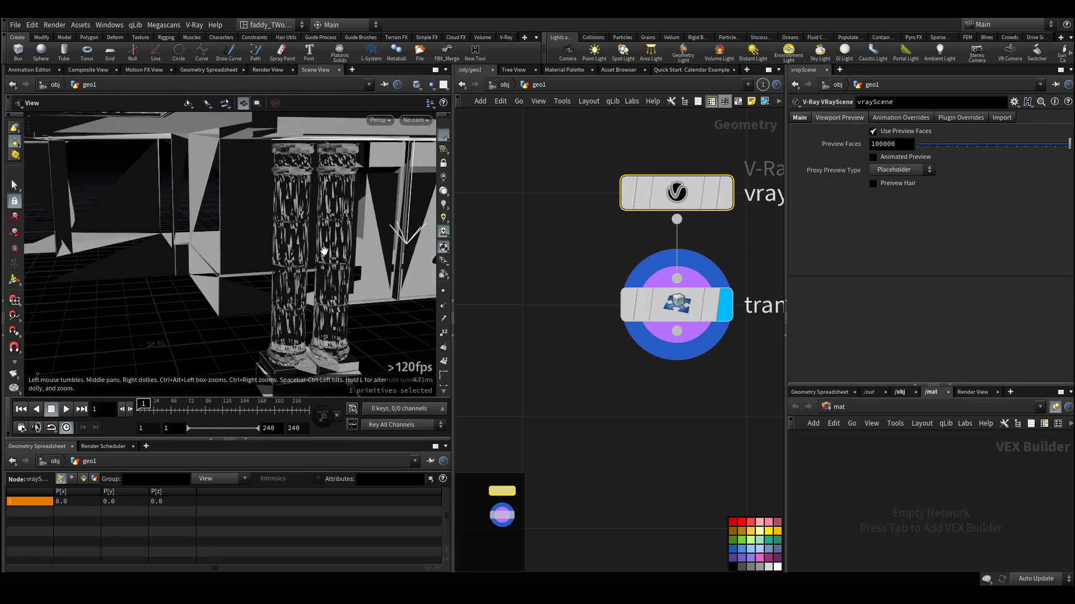
drag(331, 253, 285, 274)
key(s)
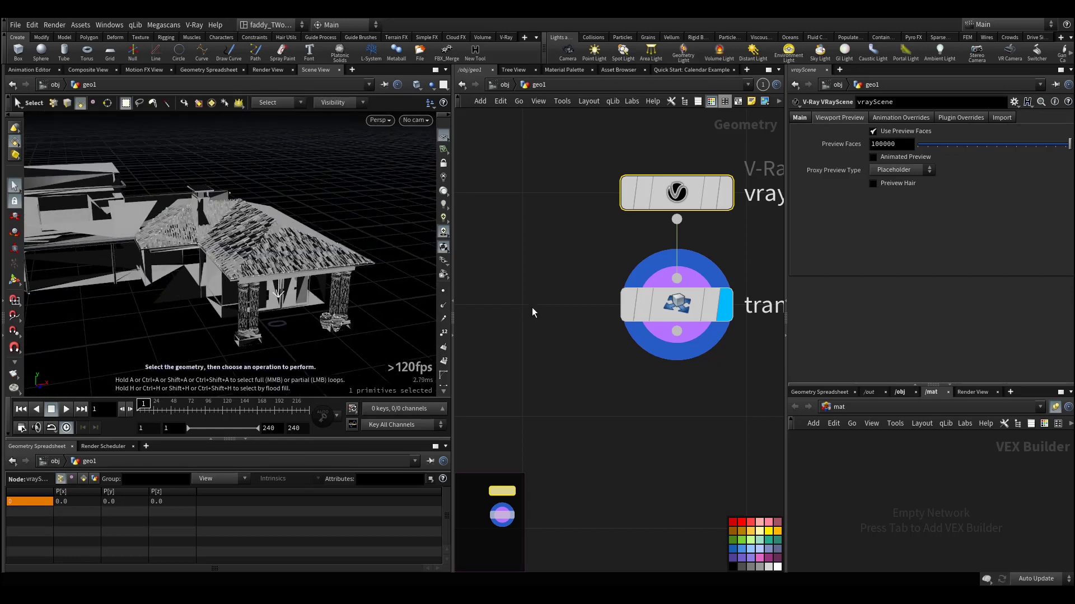
Add a Grid node beside the Transform node
key(Tab)
key(Return)
click(531, 307)
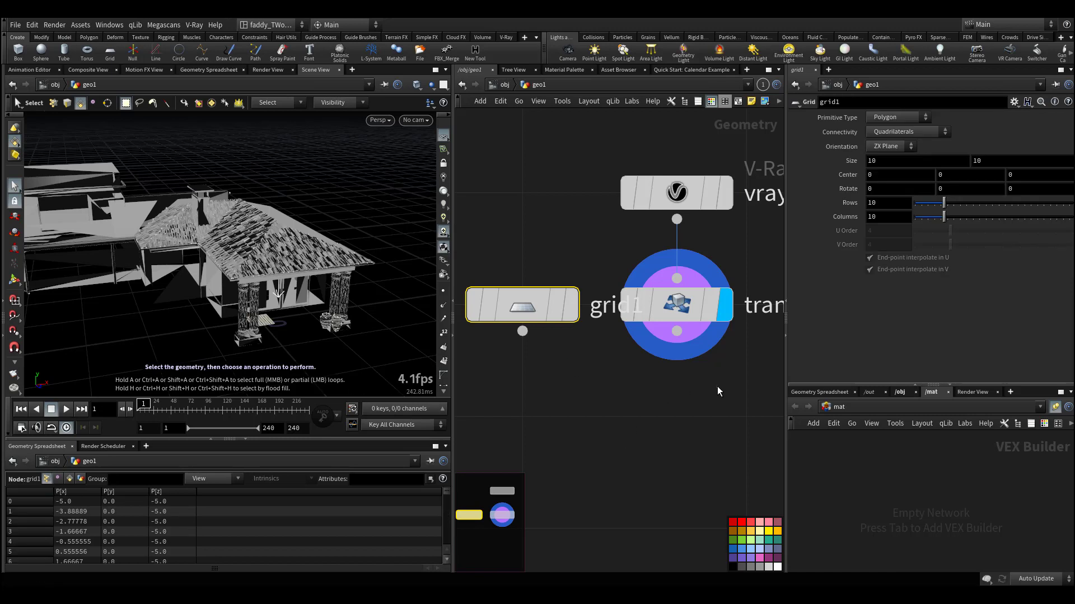
Combine the outputs of the Grid and Transform nodes in a Merge node placed below them
drag(709, 380, 548, 302)
drag(717, 359, 532, 302)
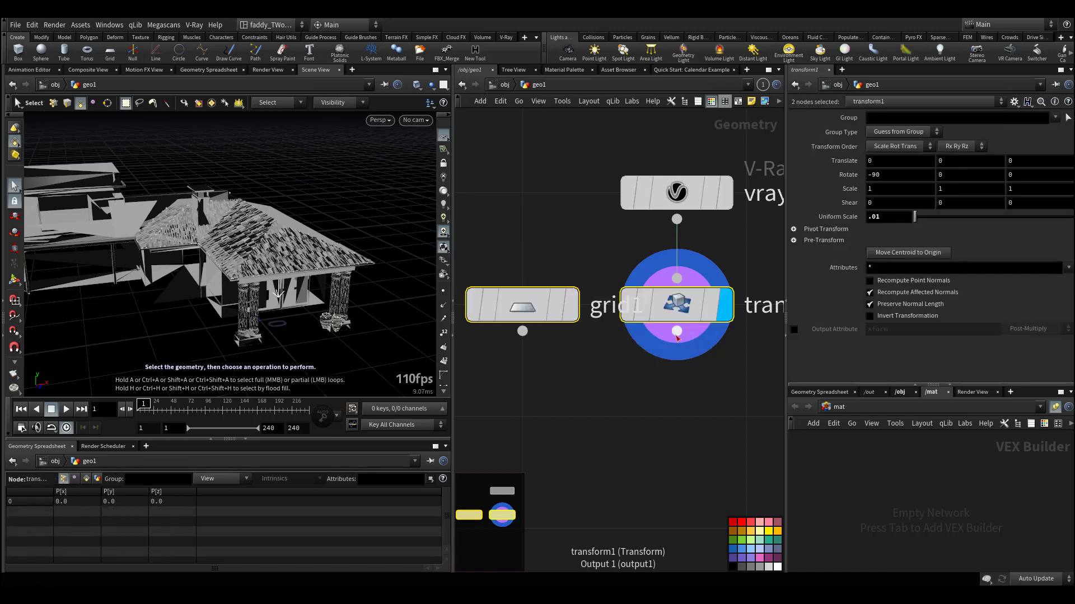
click(677, 331)
click(611, 460)
key(Escape)
Add a Null node below the Merge node, wire the merged output into it and display it
middle_drag(646, 531, 637, 434)
key(Tab)
text(nu)
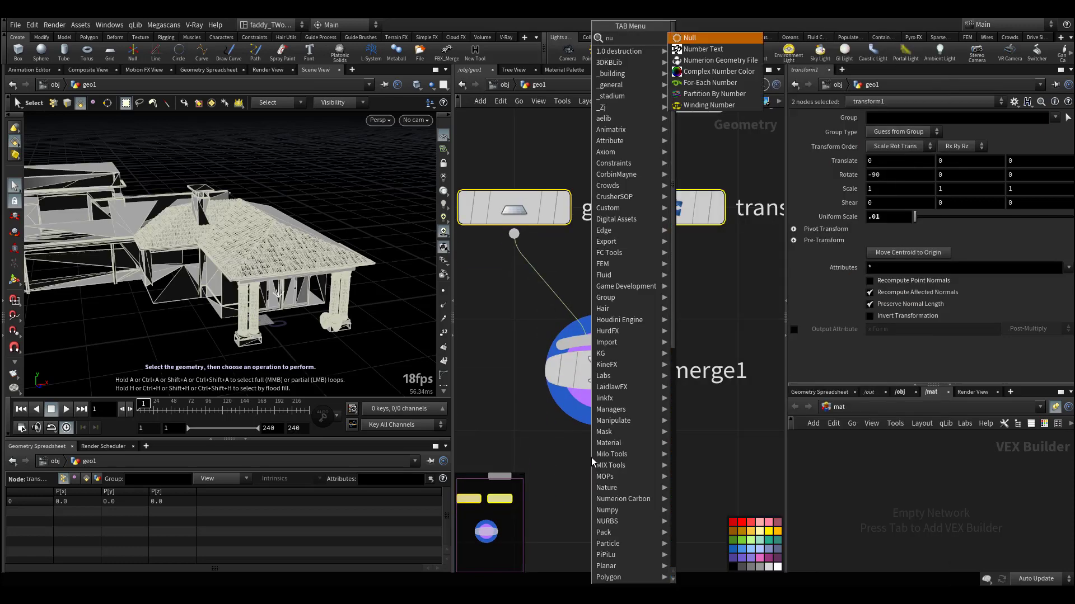
key(Return)
click(597, 491)
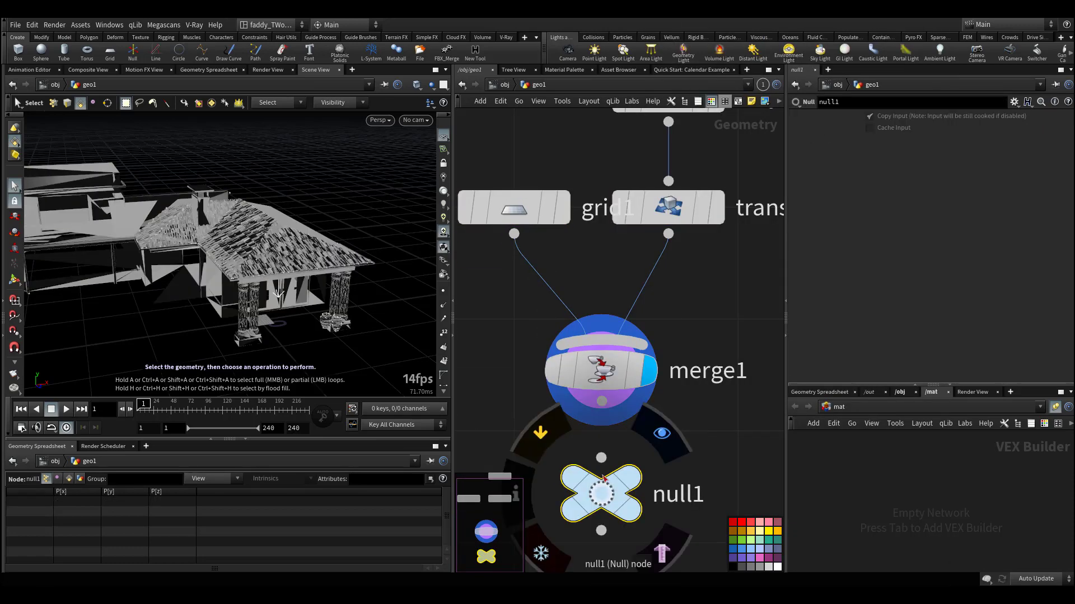
click(603, 402)
click(602, 404)
click(631, 477)
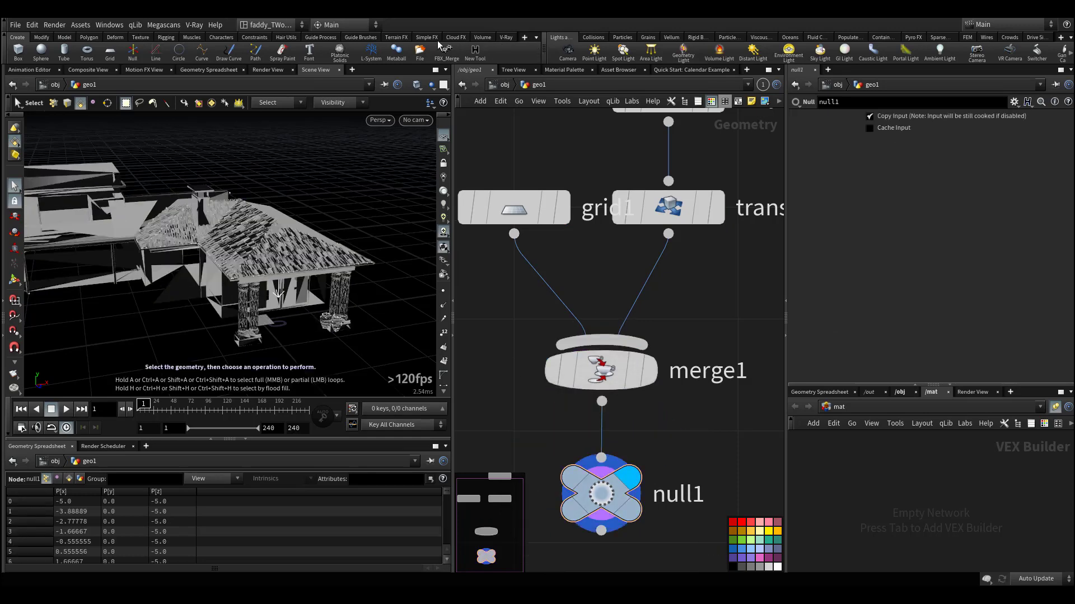
Show the V-Ray shelf tools and check the V-Ray entry in the list of available shelves
click(505, 38)
click(524, 38)
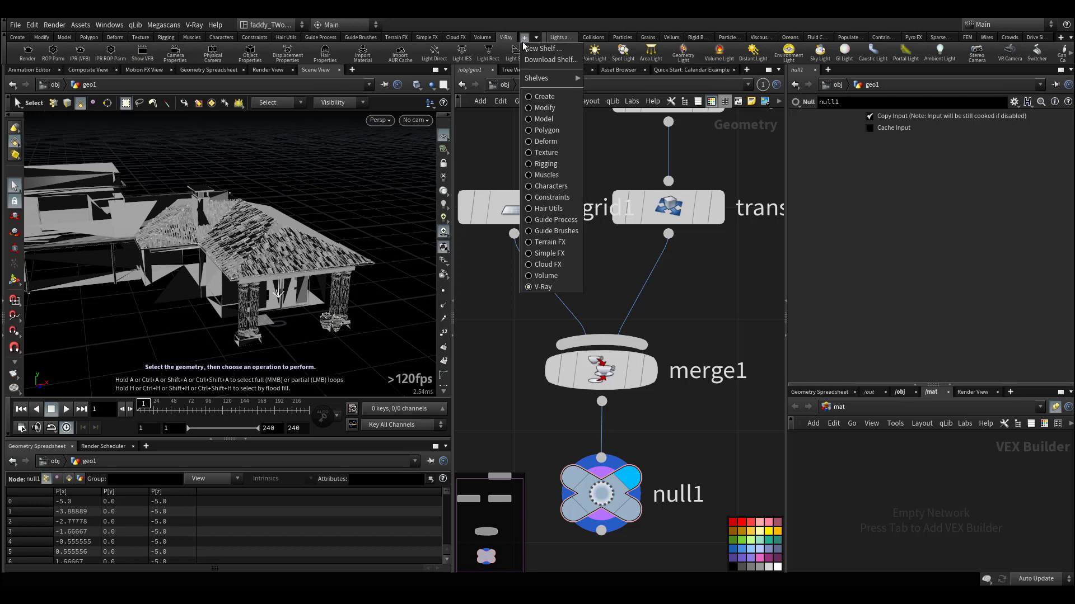
mouse_move(537, 78)
scroll(627, 325, down, 10)
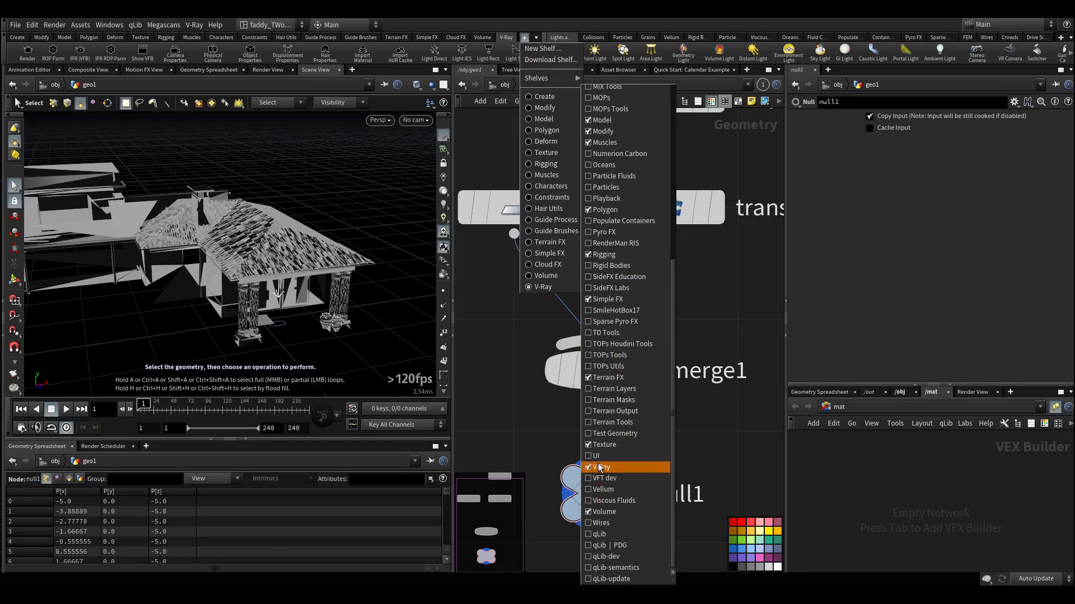
click(524, 397)
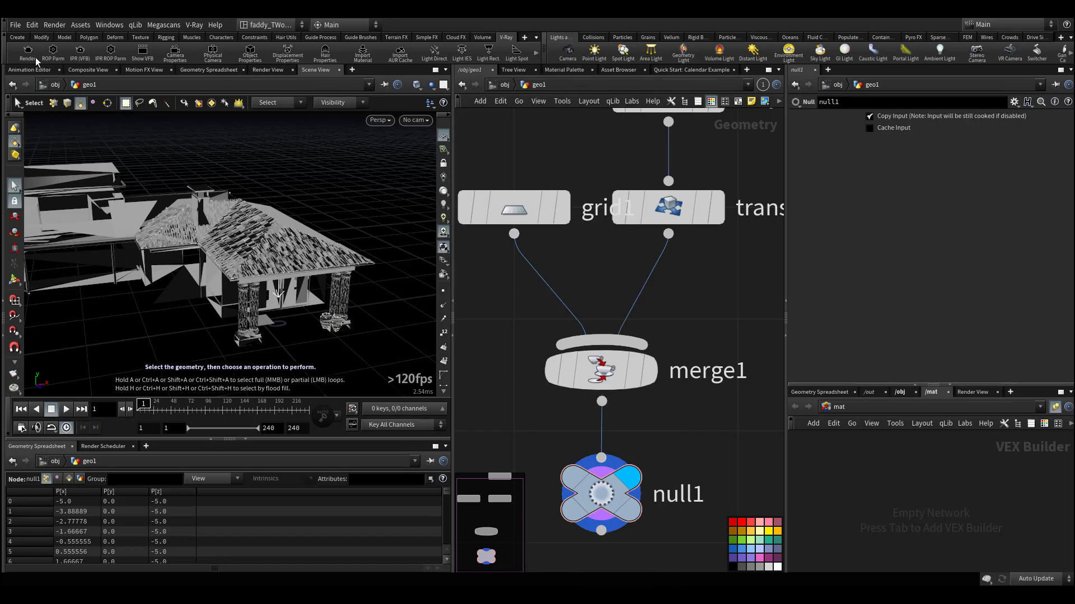
Place a V-Ray Light Sun on the construction plane in front of the house
click(252, 283)
key(Escape)
right_drag(308, 278, 160, 269)
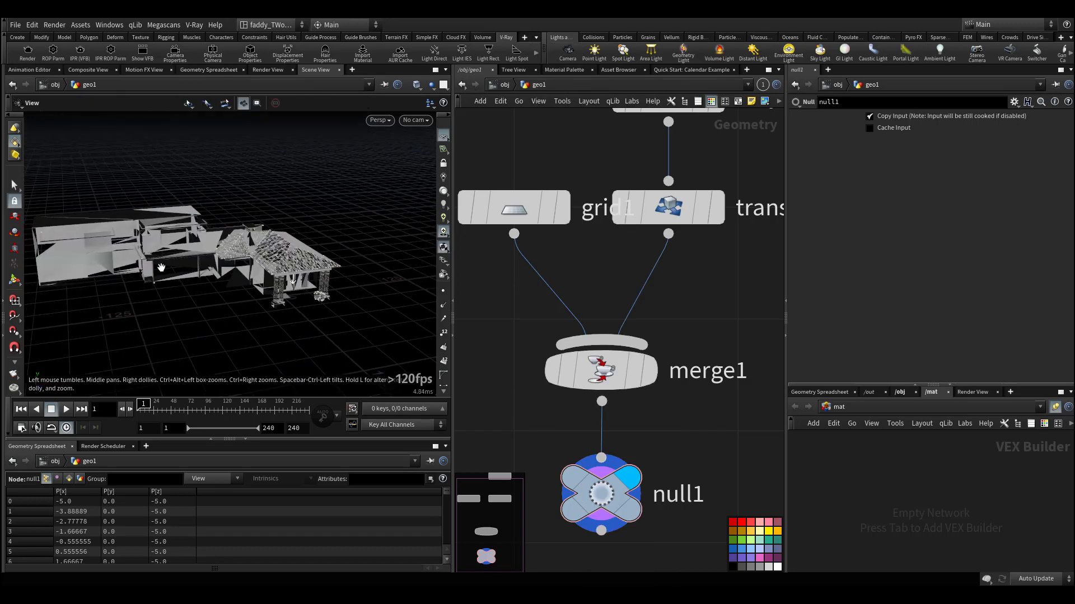
middle_drag(160, 269, 266, 279)
mouse_move(248, 274)
mouse_down()
mouse_move(278, 265)
mouse_move(254, 277)
mouse_up()
key(s)
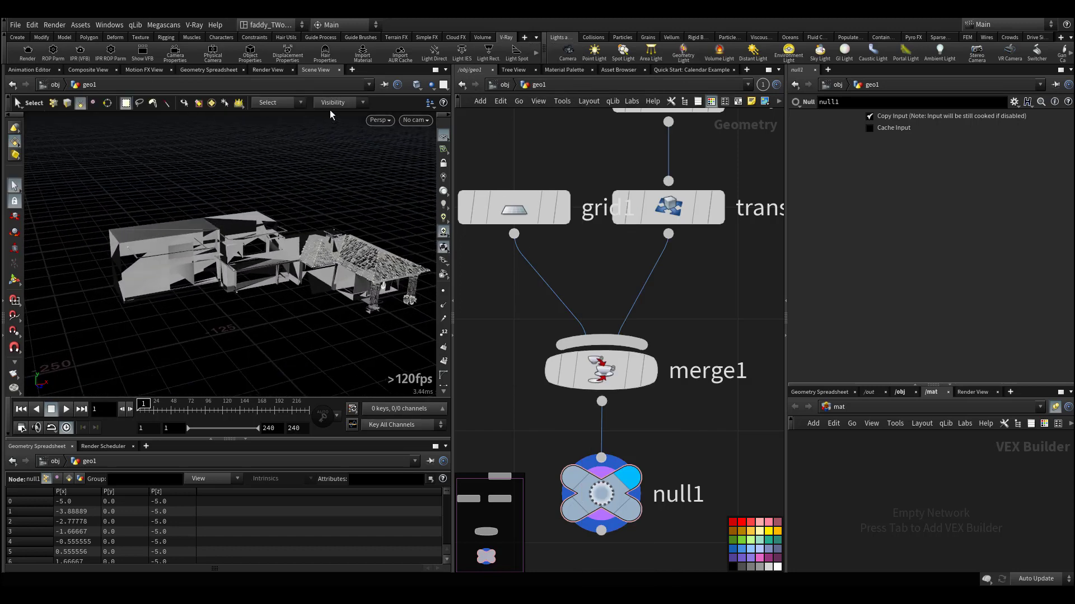
scroll(362, 56, down, 2)
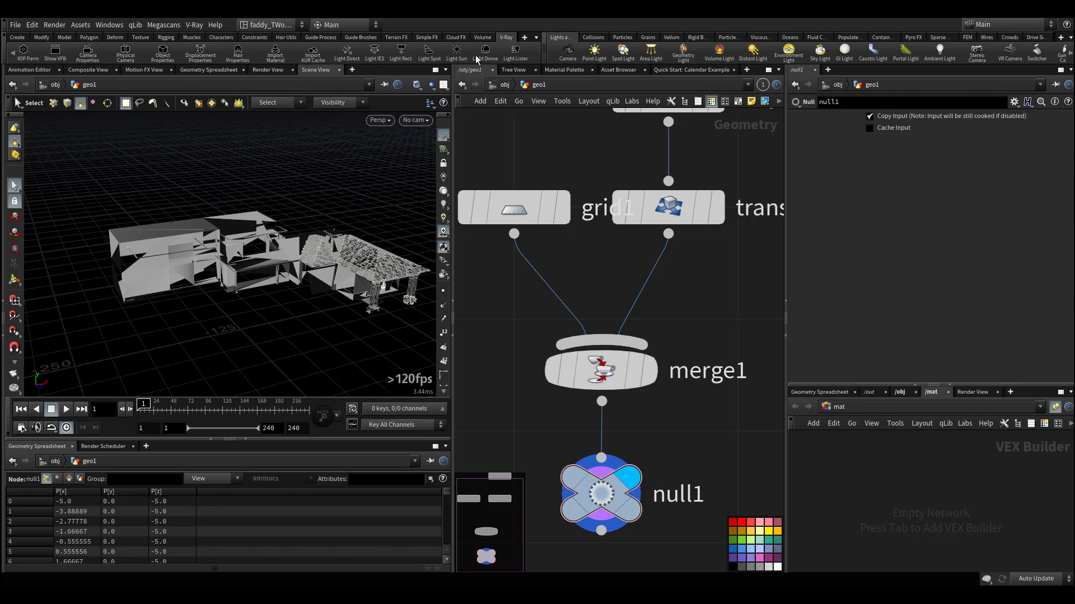
click(457, 52)
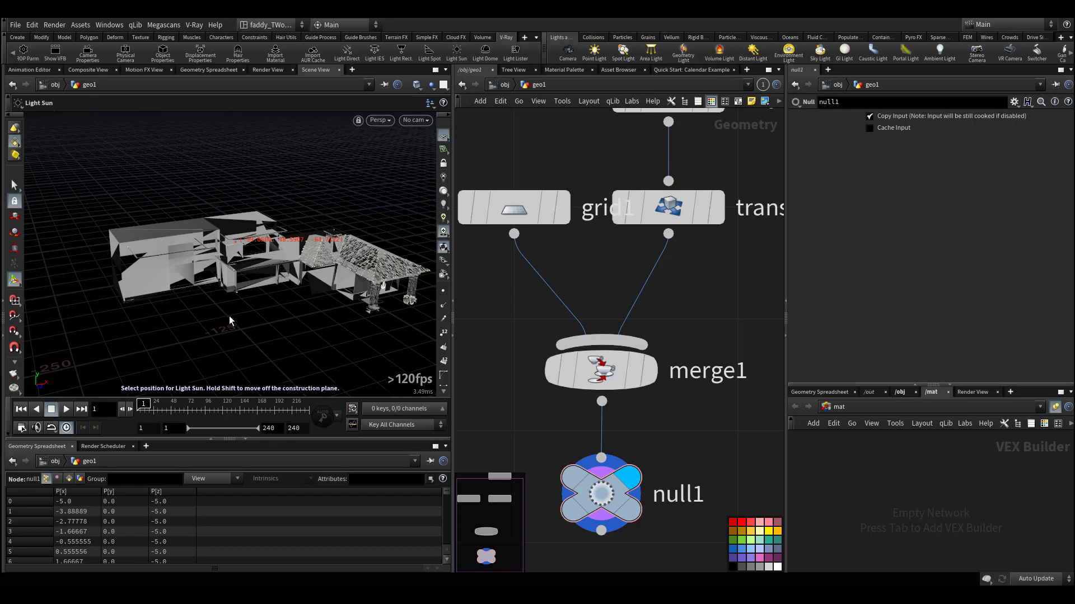
click(258, 317)
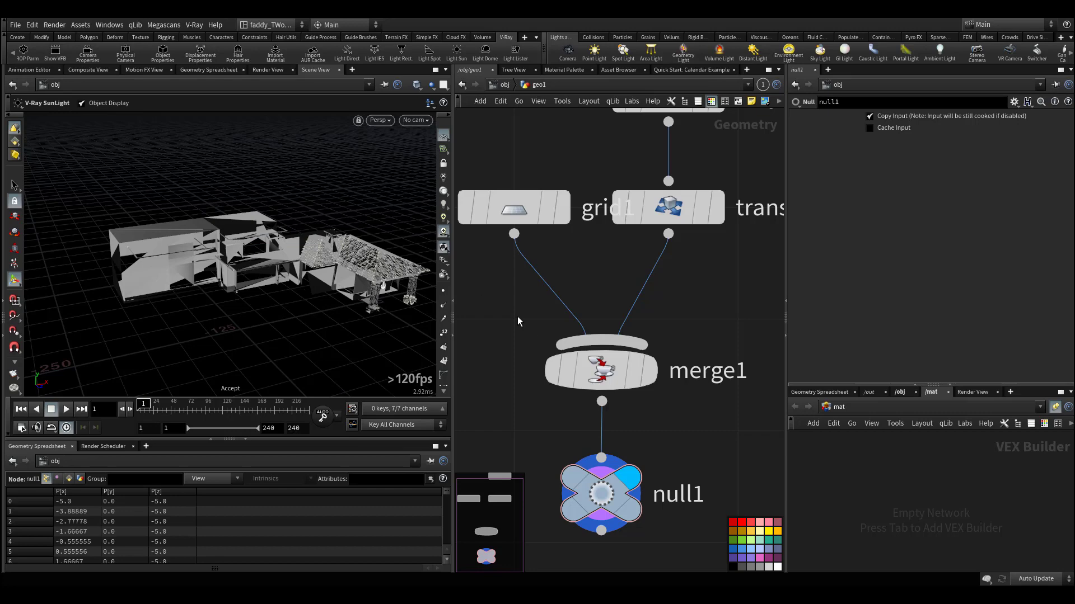
Enlarge the Grid node's size to 12.6 by 12.6 and display the grid on its own
drag(482, 274, 539, 182)
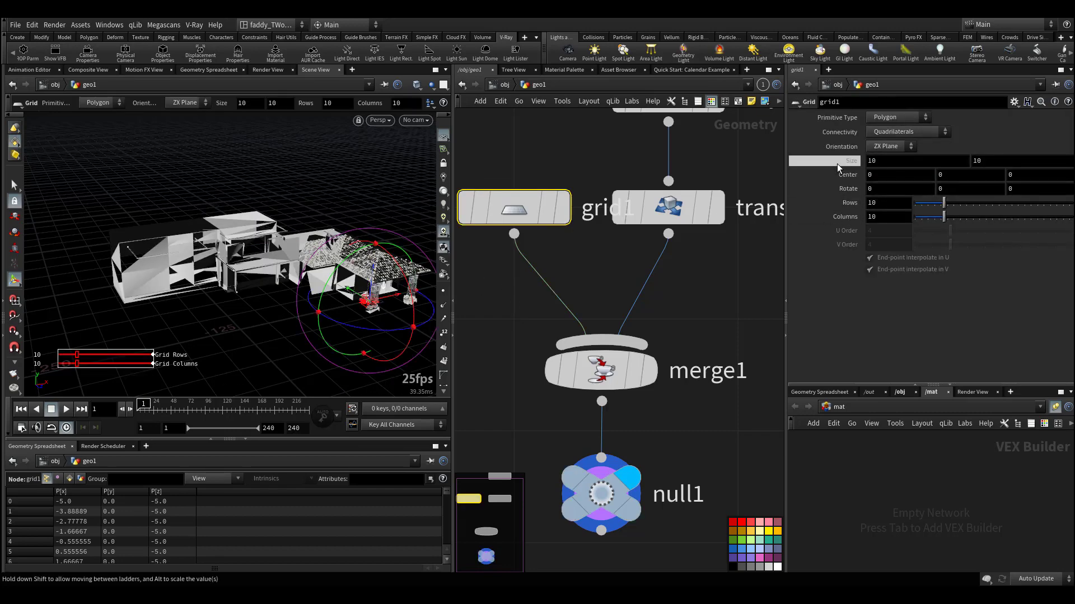
middle_drag(837, 164, 977, 161)
click(565, 208)
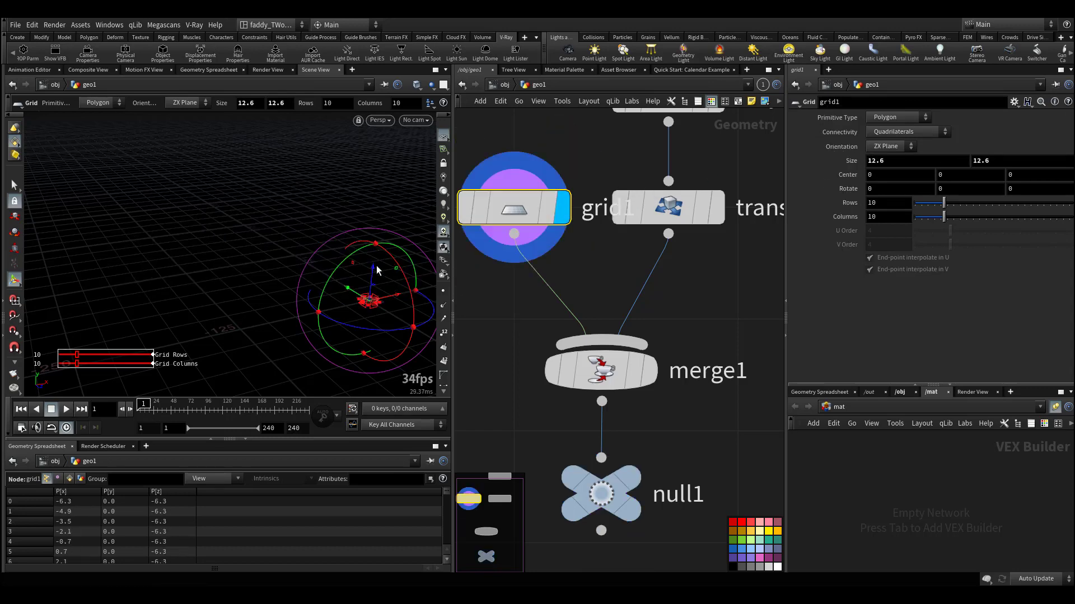
alt+middle_drag(364, 312, 203, 315)
alt+drag(204, 315, 211, 324)
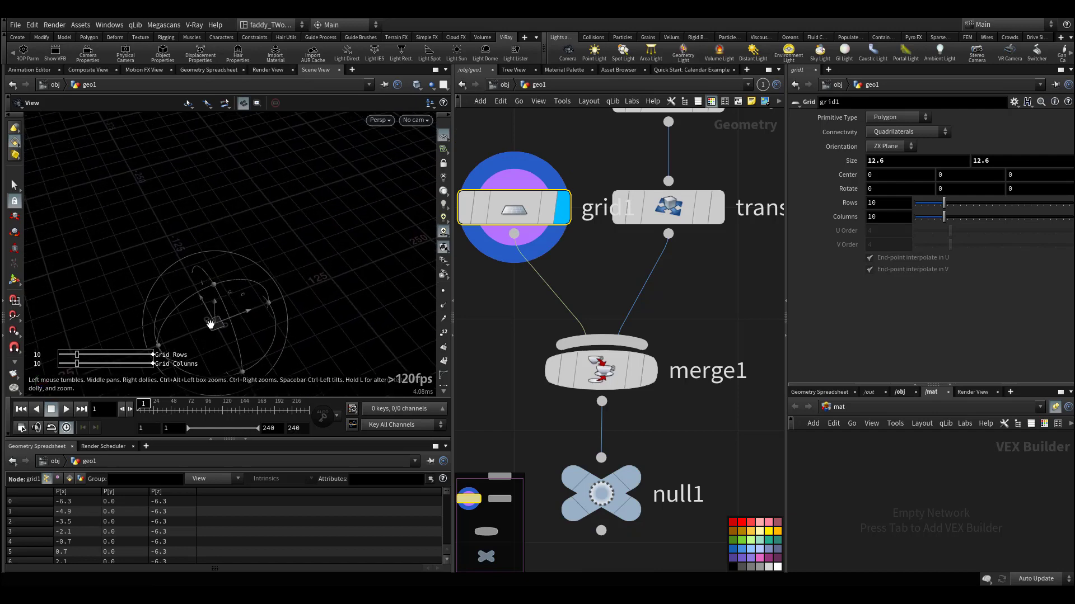
alt+middle_drag(211, 323, 210, 255)
alt+right_drag(210, 254, 218, 275)
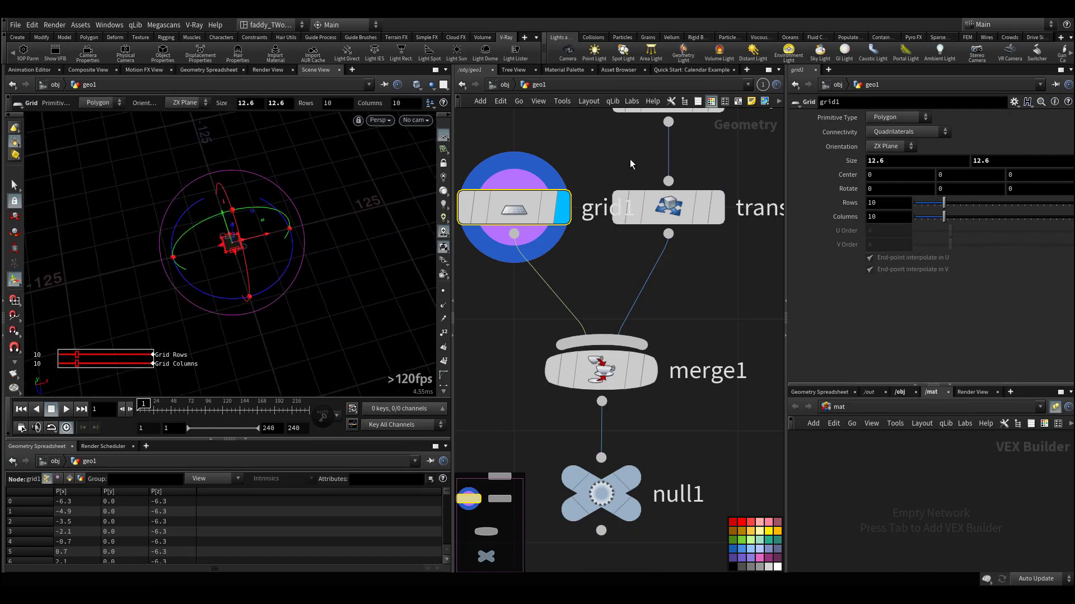
Set the Uniform Scale of the villa's Transform node to 0.0015
drag(630, 159, 736, 228)
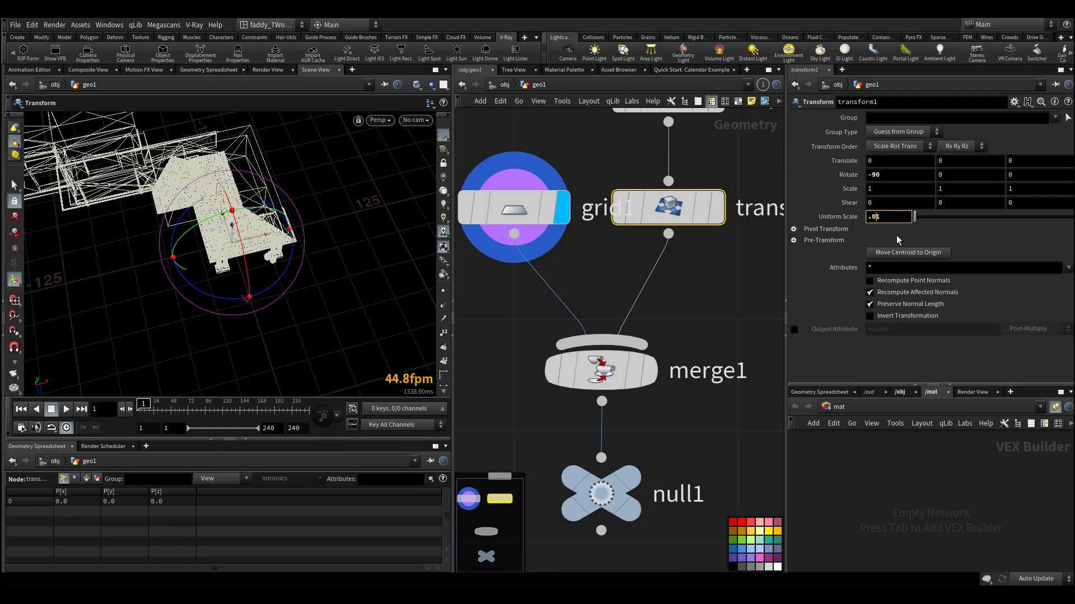
key(Return)
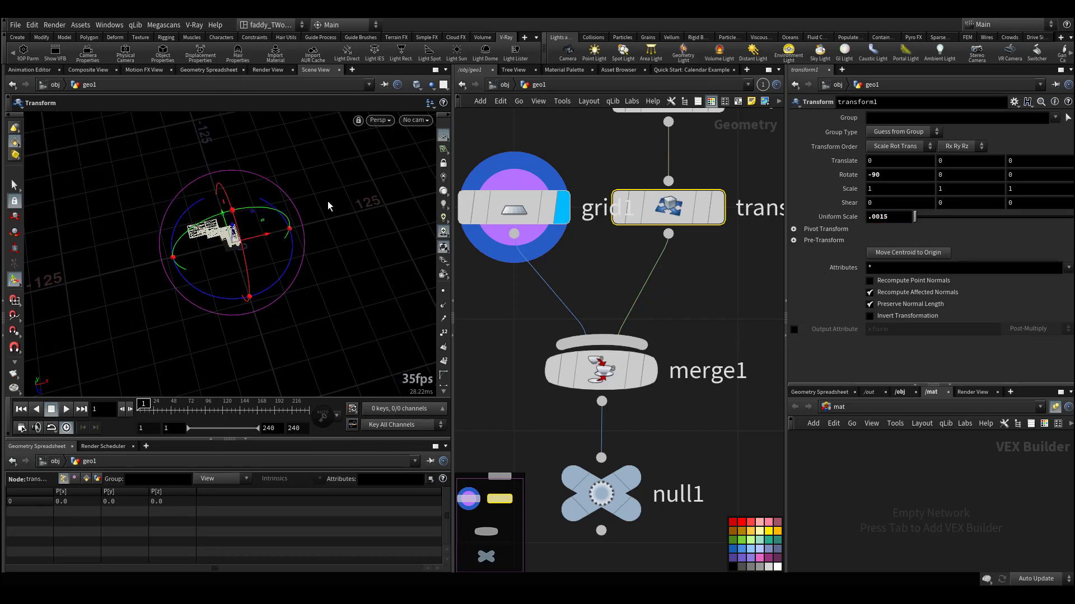
key(space+g)
alt+drag(282, 372, 314, 305)
Enlarge the Grid node's size to 64.6 by 64.6 and display the Null node with the merged result
click(536, 213)
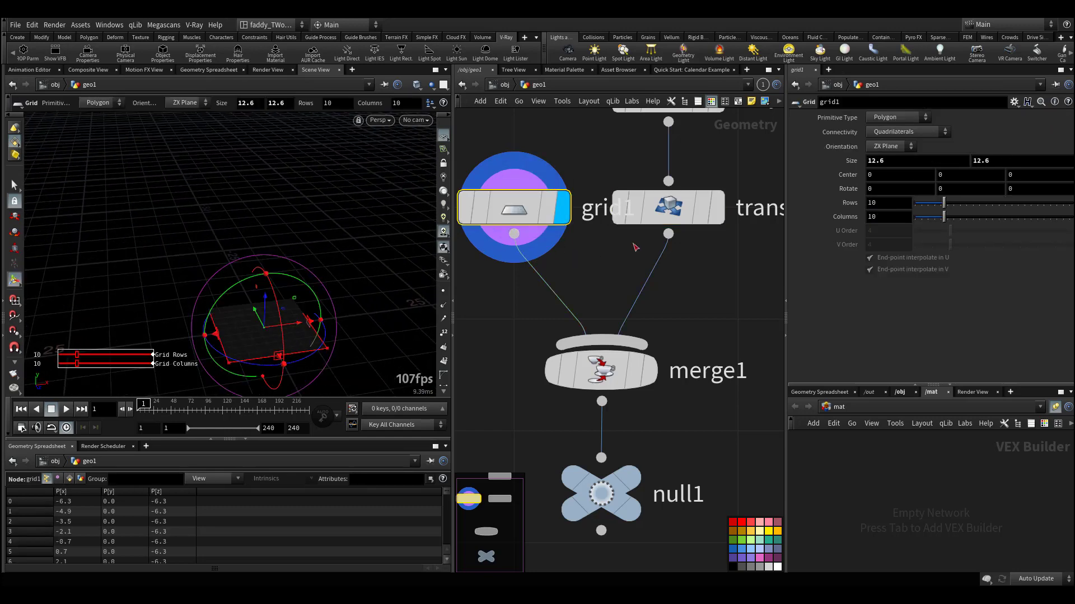
middle_drag(854, 162, 909, 134)
click(629, 478)
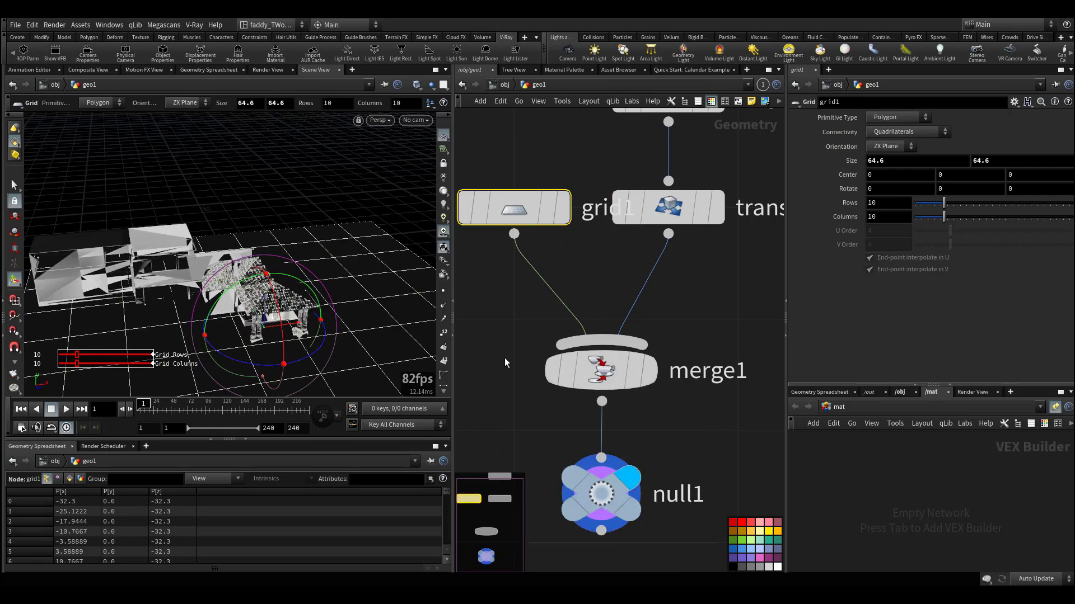
Move the ground grid beneath the whole house, with its center at -12.1842, 0, -11.3294
middle_drag(461, 347, 471, 338)
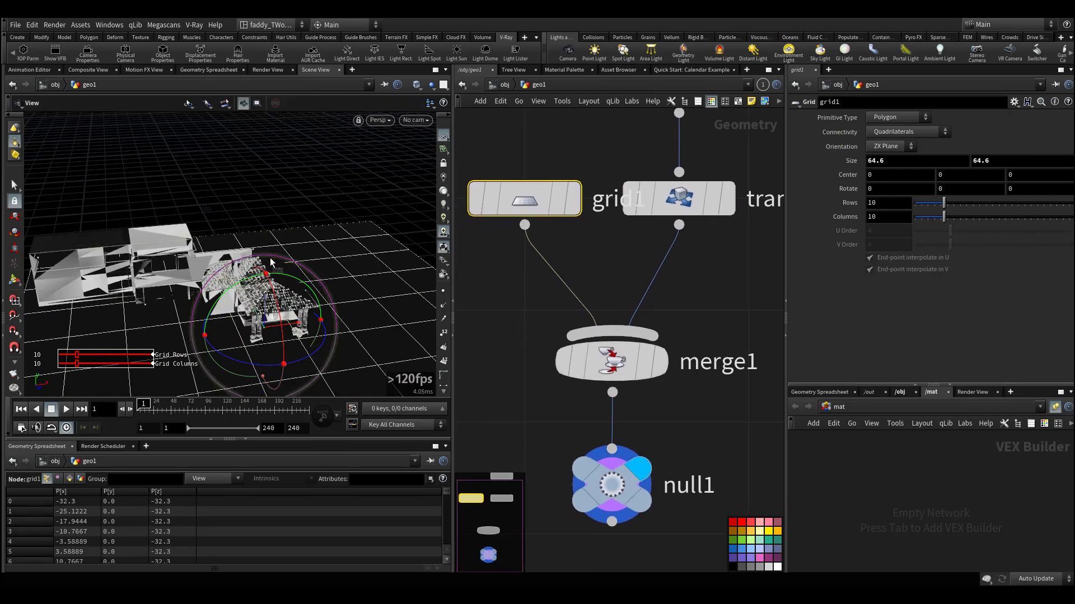
alt+middle_drag(288, 196, 328, 137)
alt+right_drag(327, 137, 267, 247)
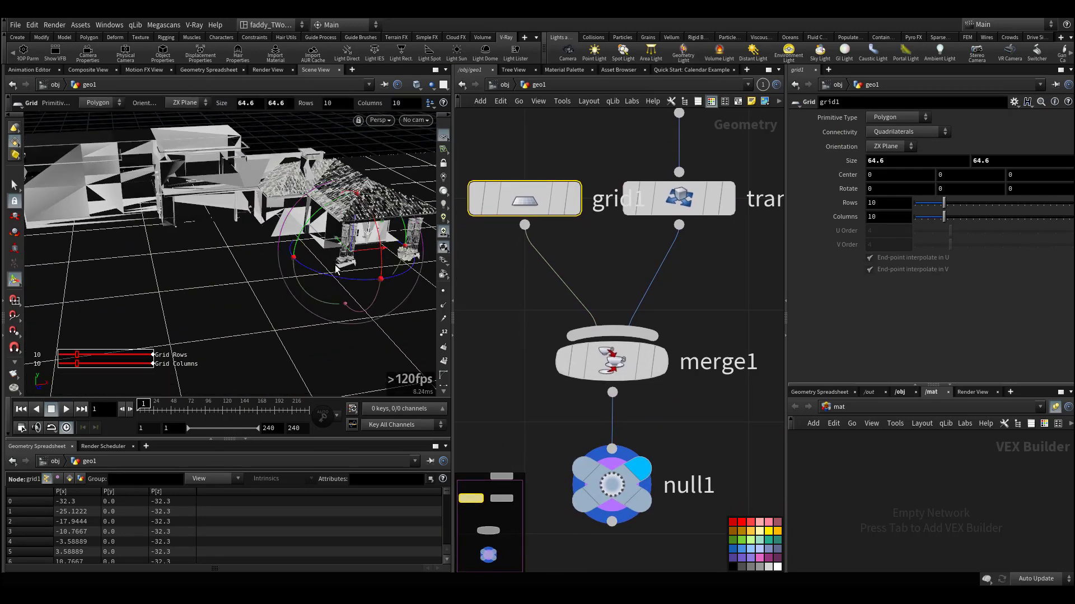
drag(368, 255, 189, 209)
alt+drag(203, 252, 211, 305)
middle_drag(507, 355, 545, 288)
click(634, 103)
click(639, 114)
drag(571, 268, 526, 338)
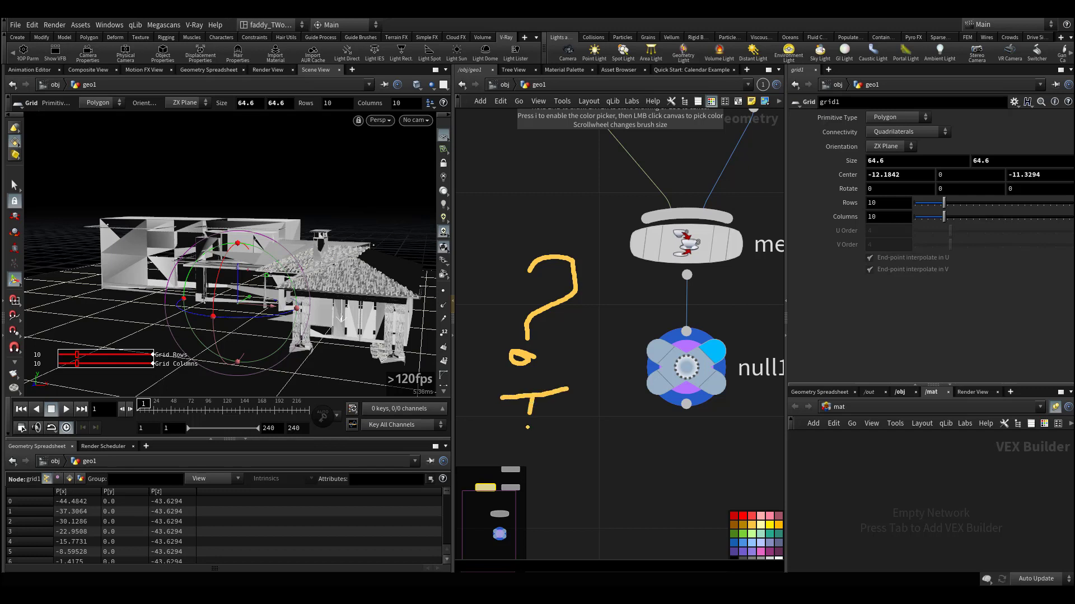
mouse_move(547, 448)
mouse_down()
mouse_move(560, 497)
mouse_move(588, 497)
mouse_up()
drag(637, 399, 563, 476)
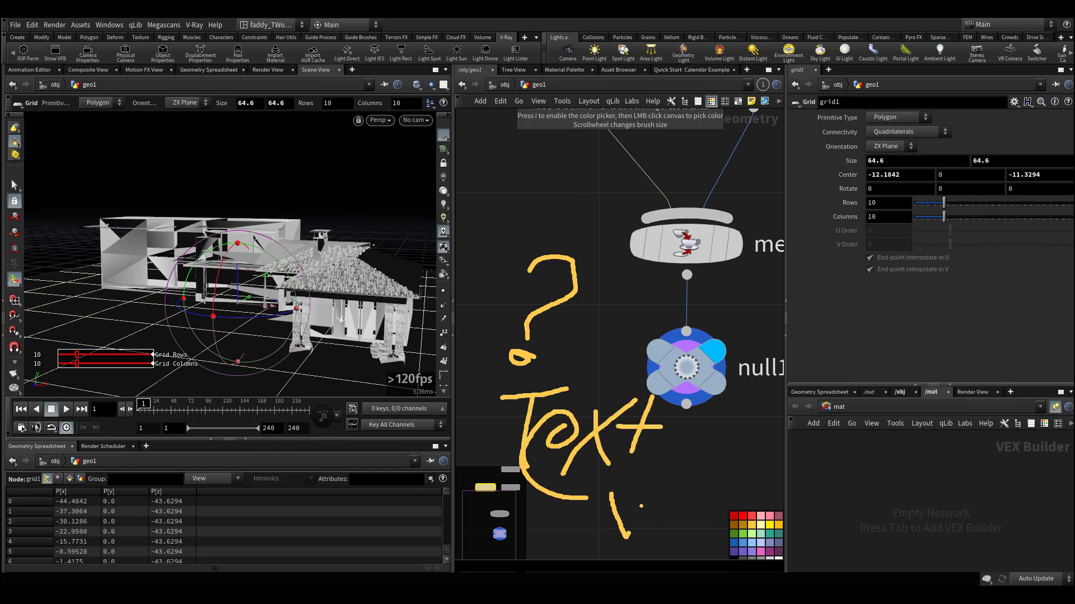
drag(689, 493, 706, 519)
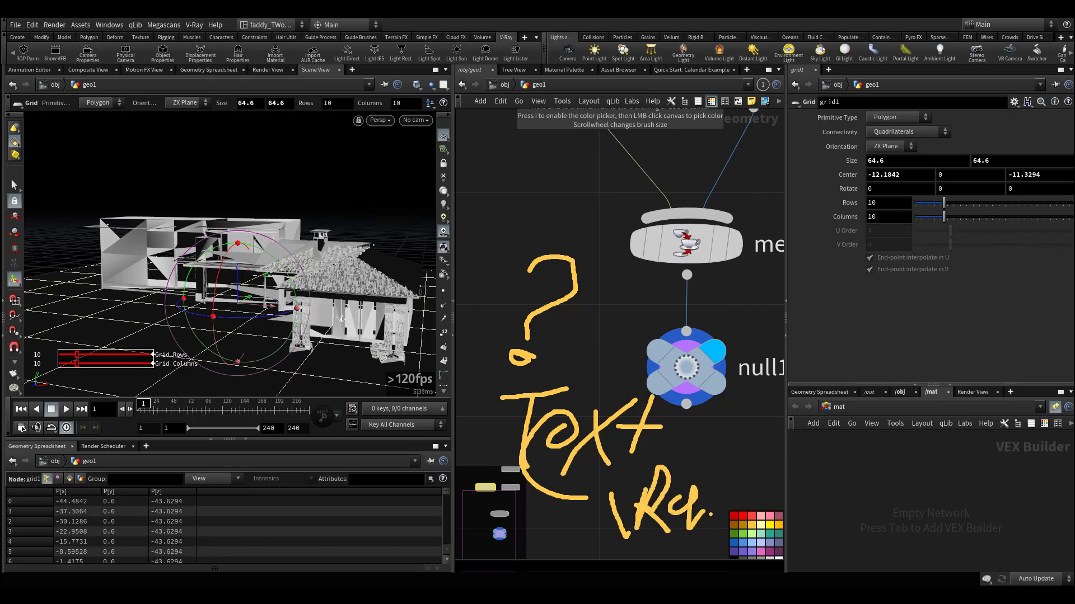
mouse_move(719, 464)
mouse_down()
mouse_move(643, 361)
mouse_move(477, 261)
mouse_up()
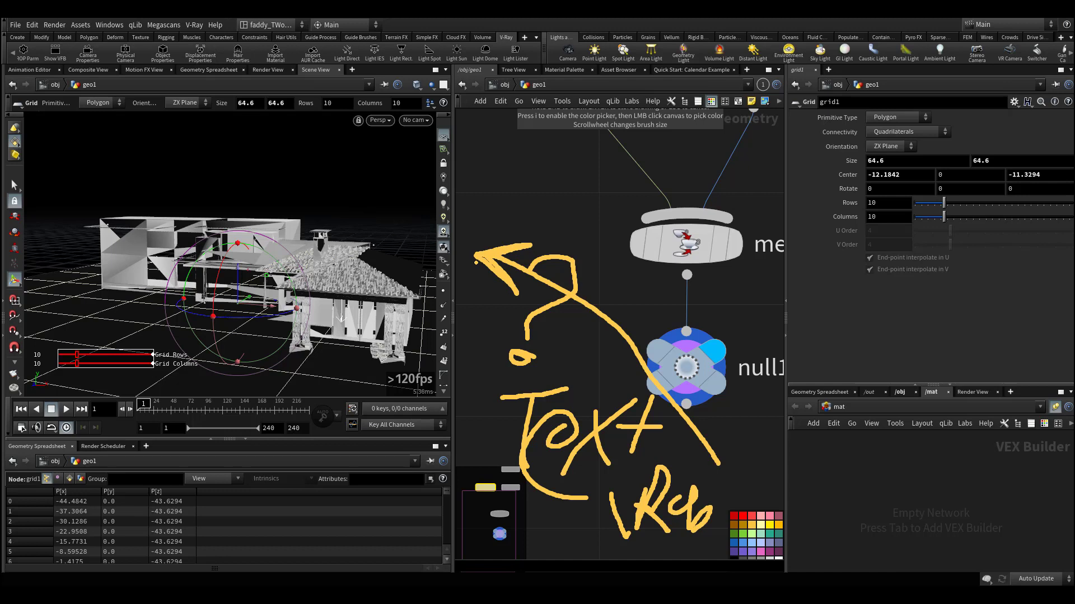
drag(582, 177, 477, 216)
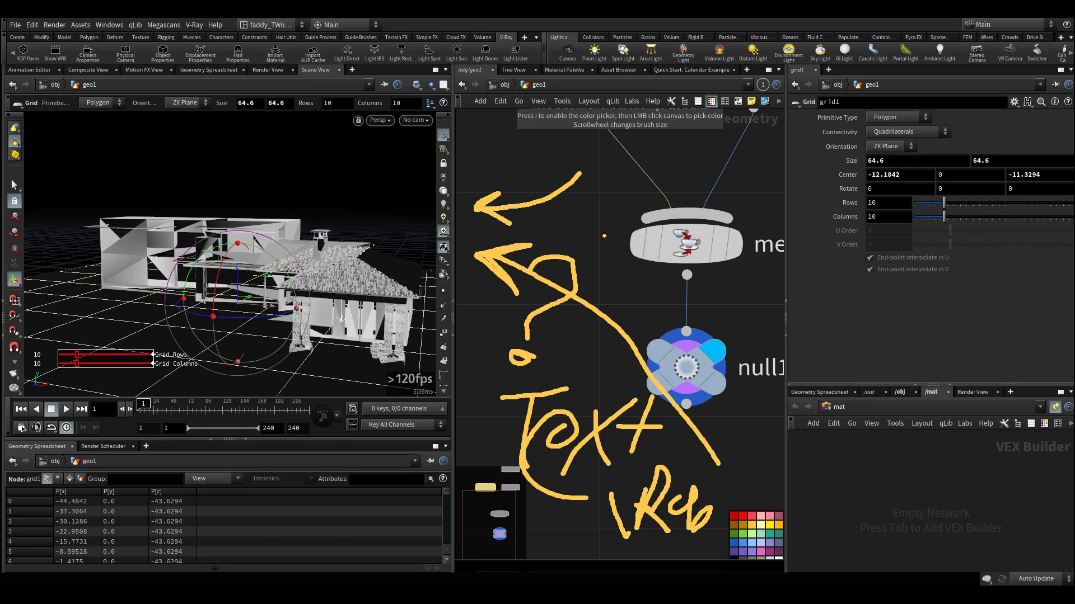
key(Escape)
Frame the house from near ground level and create a camera that matches this view
mouse_move(604, 235)
middle_down()
mouse_move(582, 288)
mouse_move(588, 384)
middle_up()
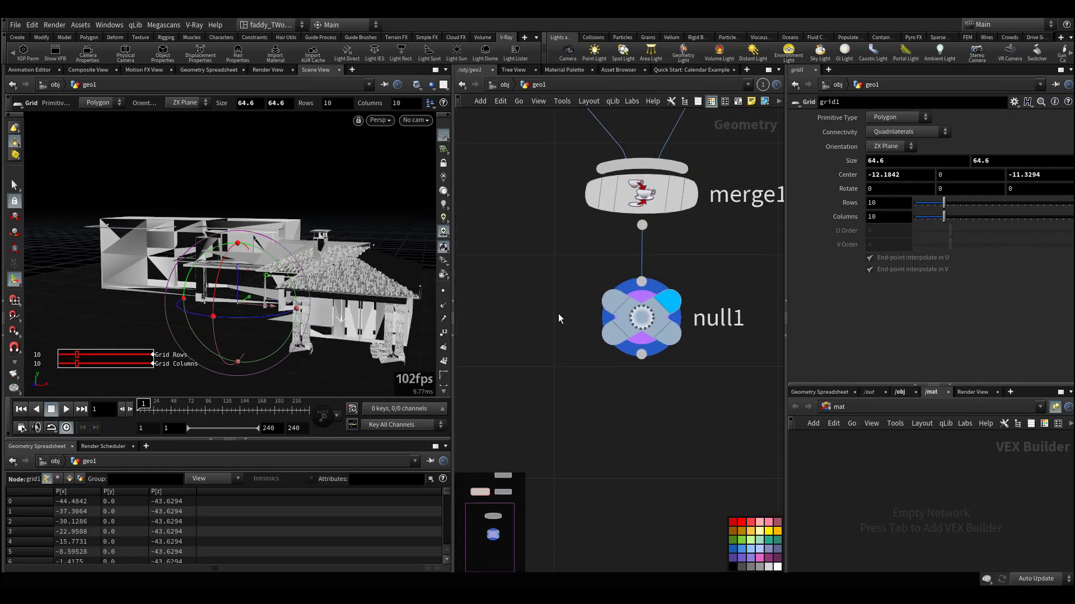
middle_drag(557, 307, 587, 394)
alt+drag(313, 293, 312, 263)
right_drag(312, 264, 287, 268)
drag(288, 267, 161, 264)
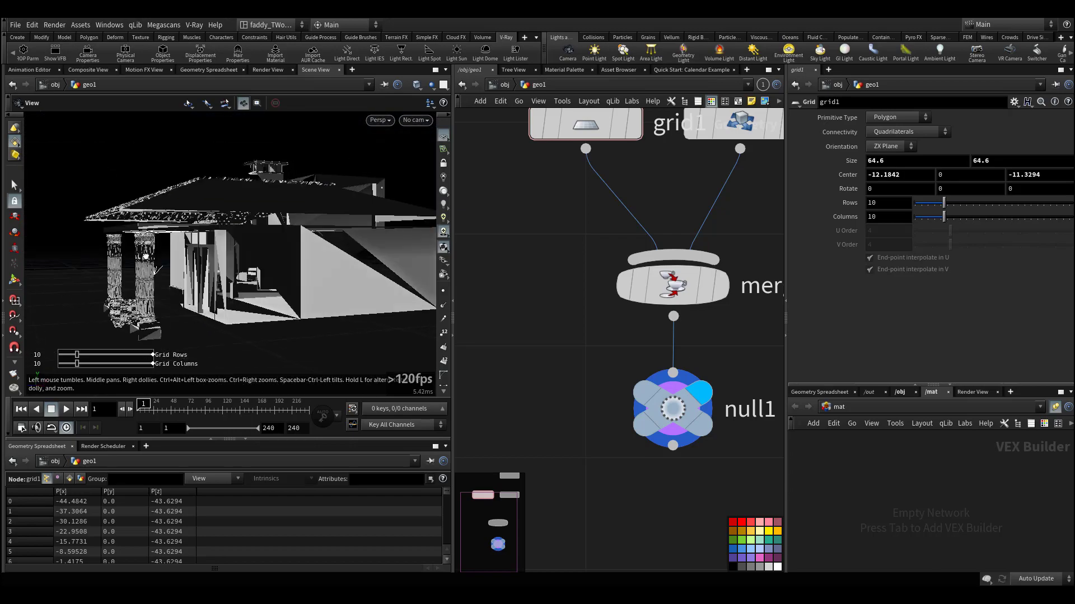
drag(142, 257, 238, 263)
middle_drag(238, 263, 239, 290)
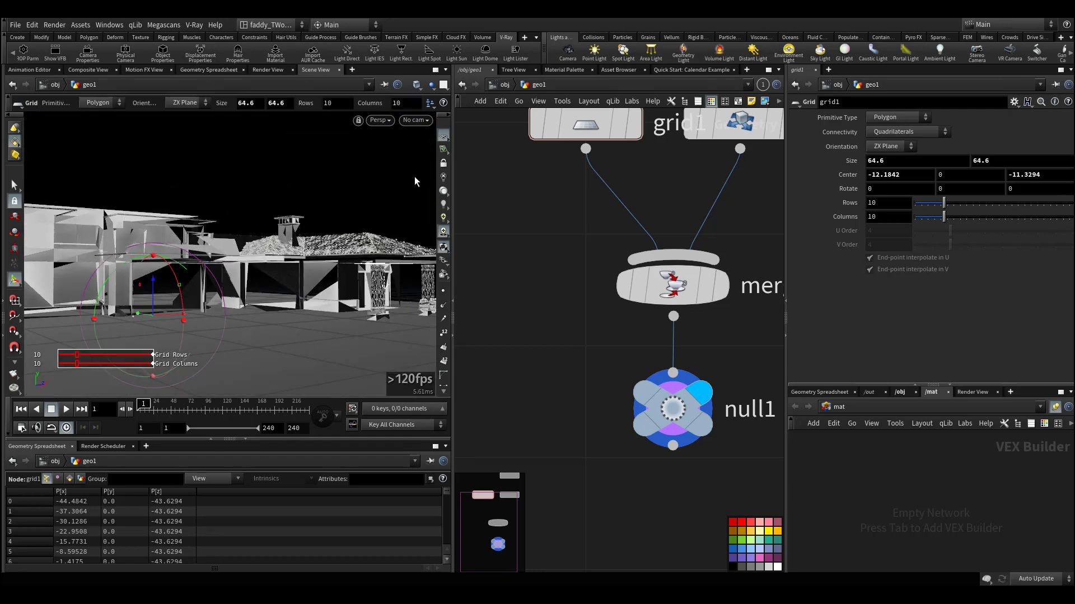
click(565, 53)
click(229, 268)
Go up to the object level, select geo1 and review its Render and Transform parameters
middle_drag(568, 301, 601, 374)
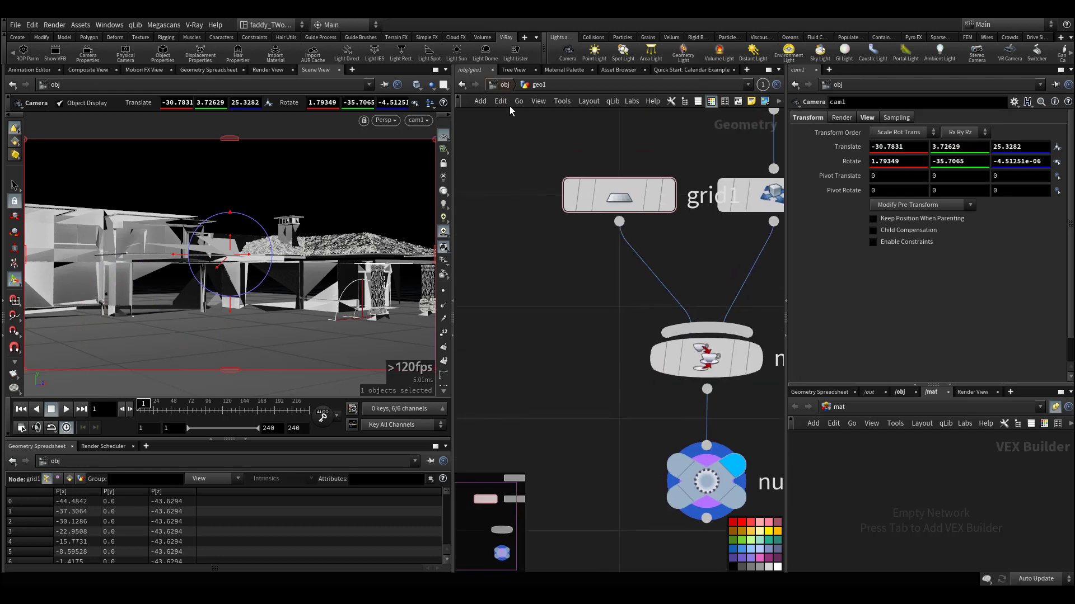
key(u)
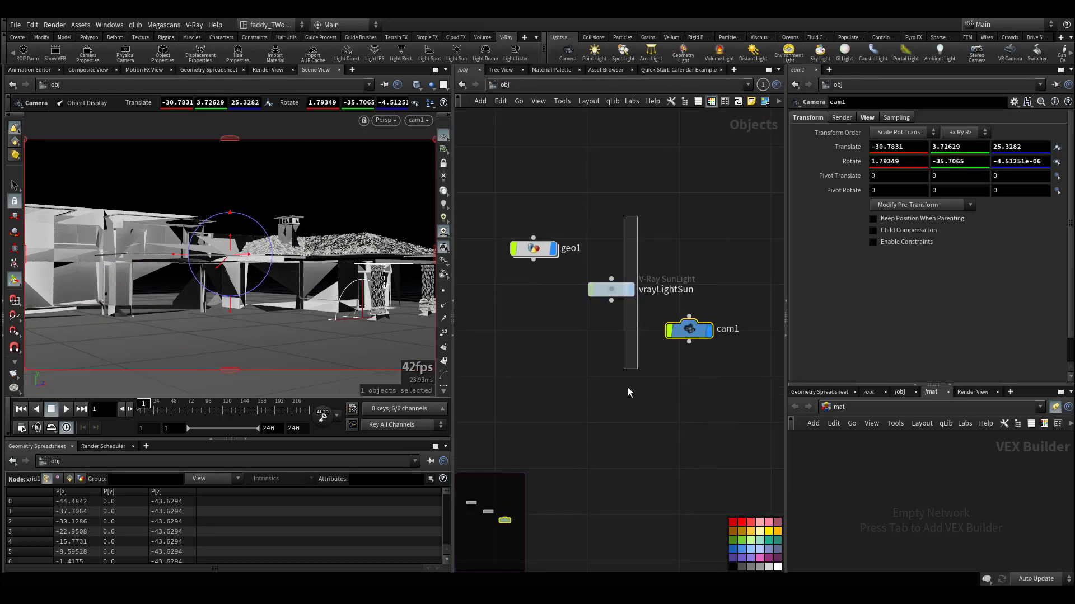
drag(628, 390, 625, 395)
drag(558, 193, 527, 314)
click(841, 117)
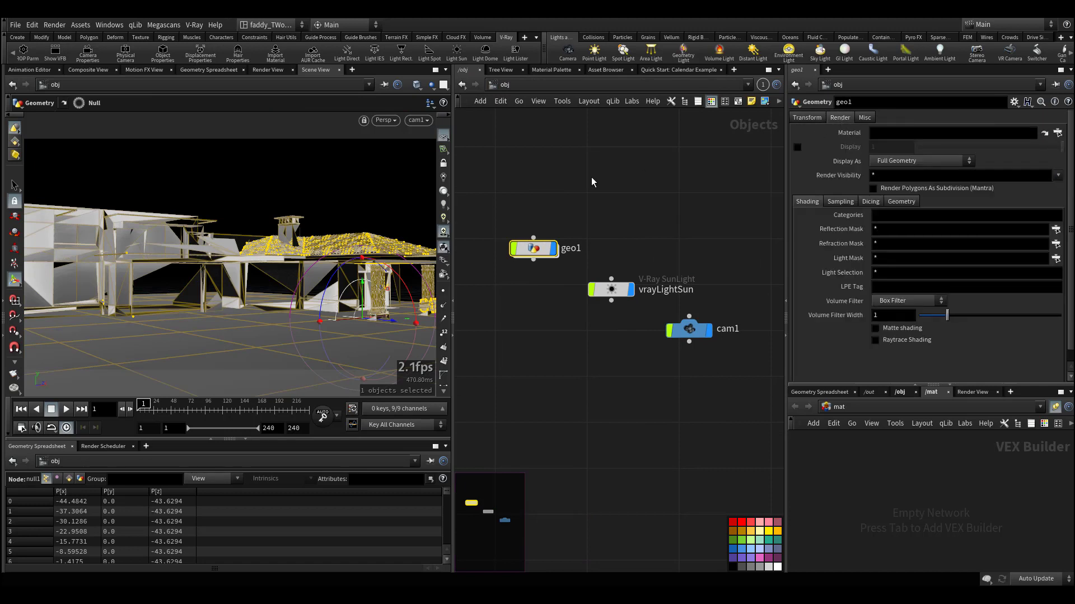
click(804, 118)
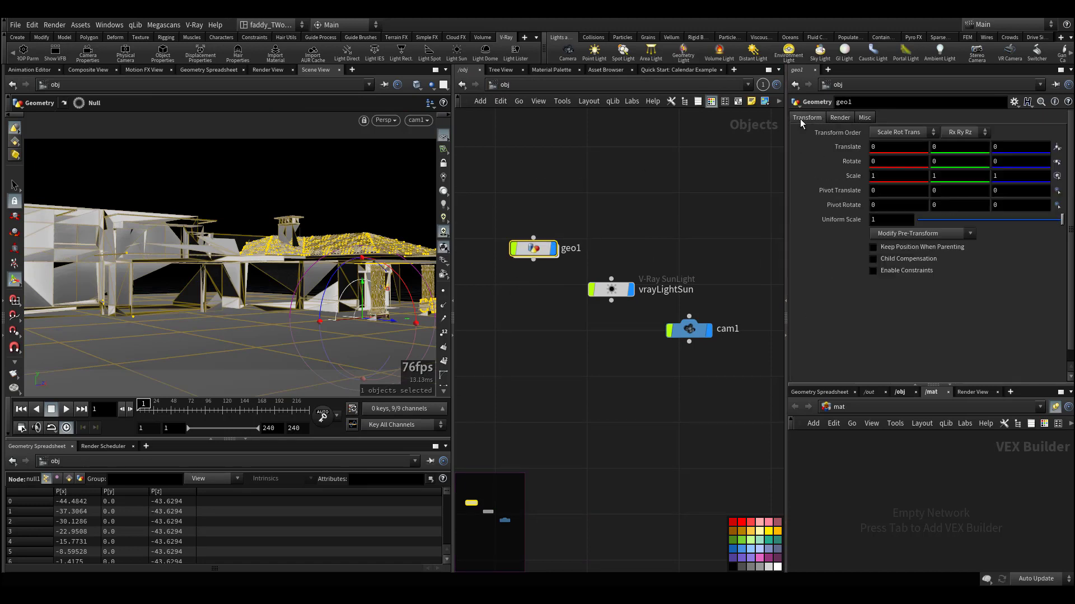
Show the object network in the lower pane and inspect the vrayScene node's Viewport Preview and Animation Overrides settings inside geo1
click(869, 392)
click(901, 392)
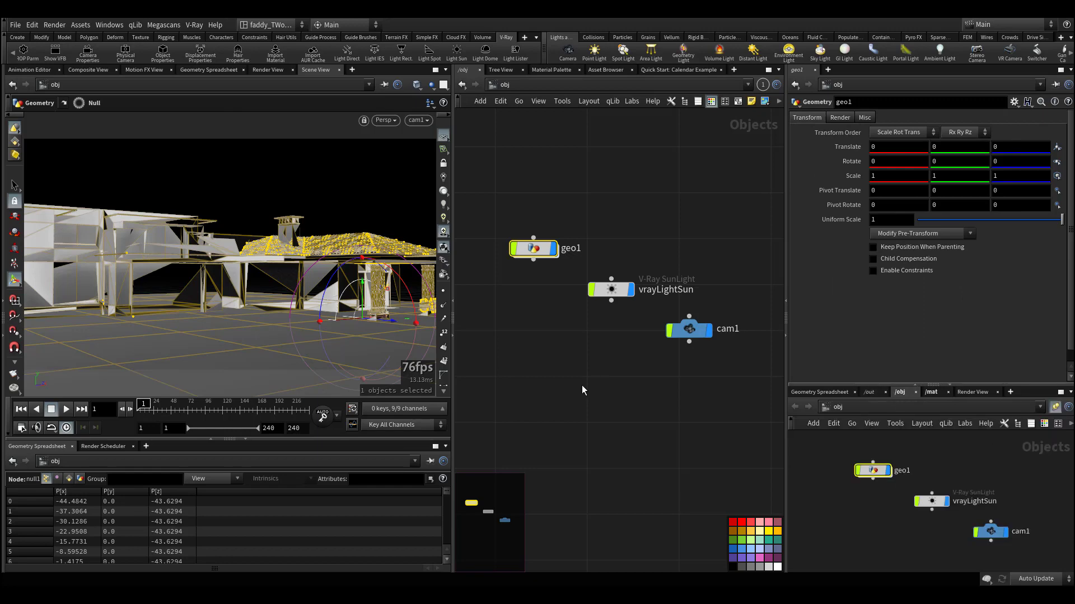
double_click(523, 253)
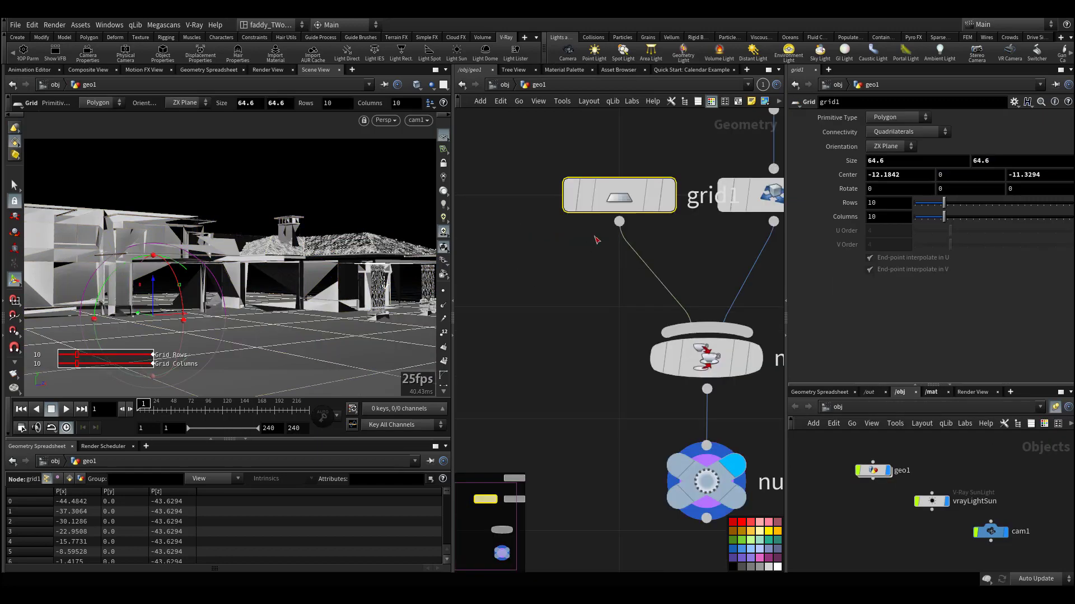
click(621, 253)
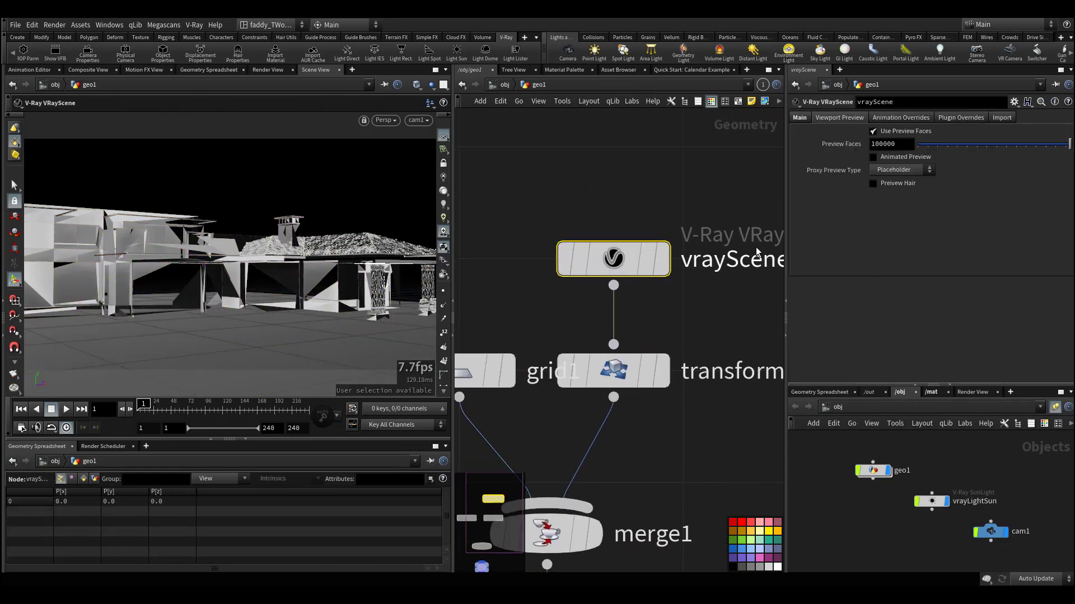
click(902, 116)
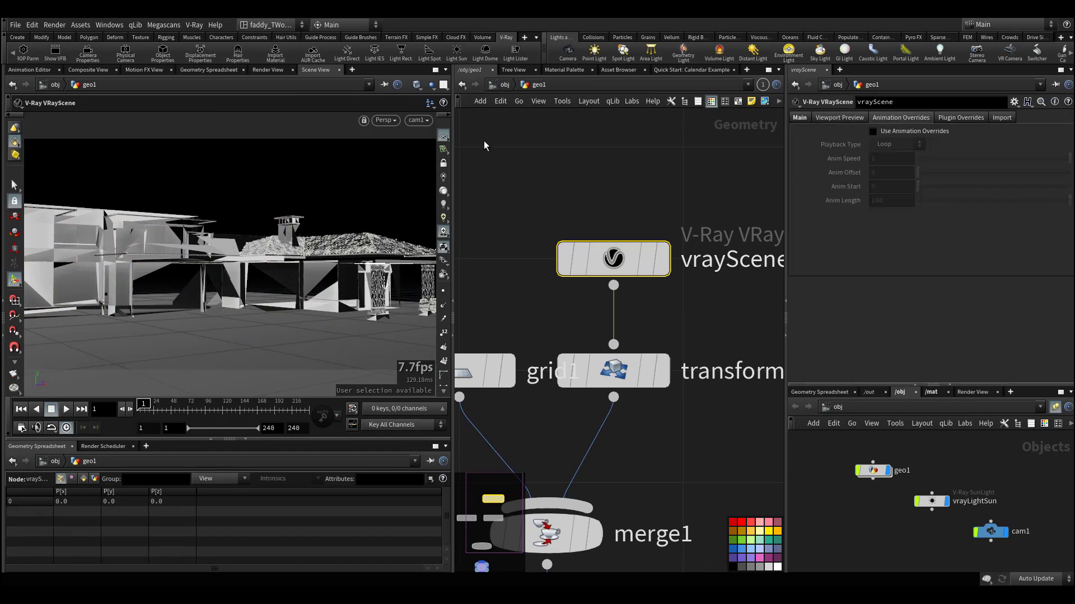
Return to the object level and start an interactive V-Ray render in the V-Ray Frame Buffer
click(500, 85)
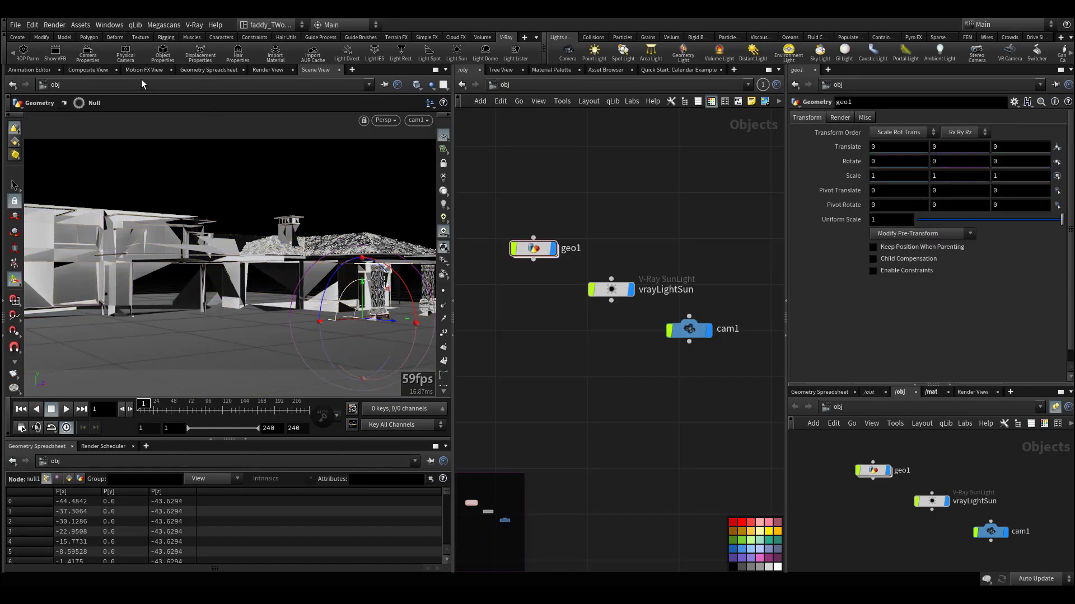
scroll(45, 53, up, 3)
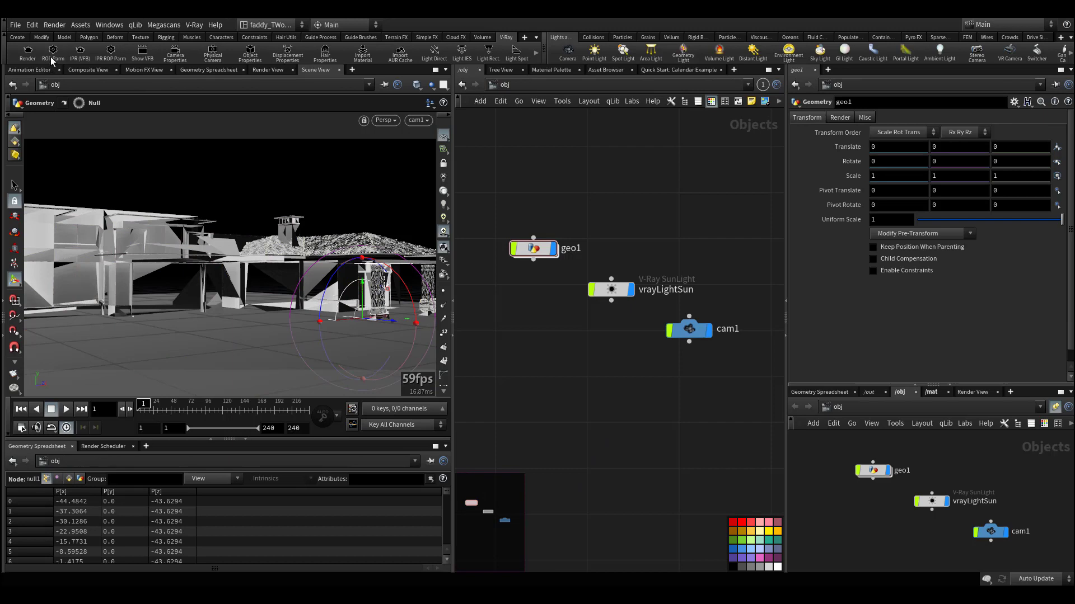
click(76, 50)
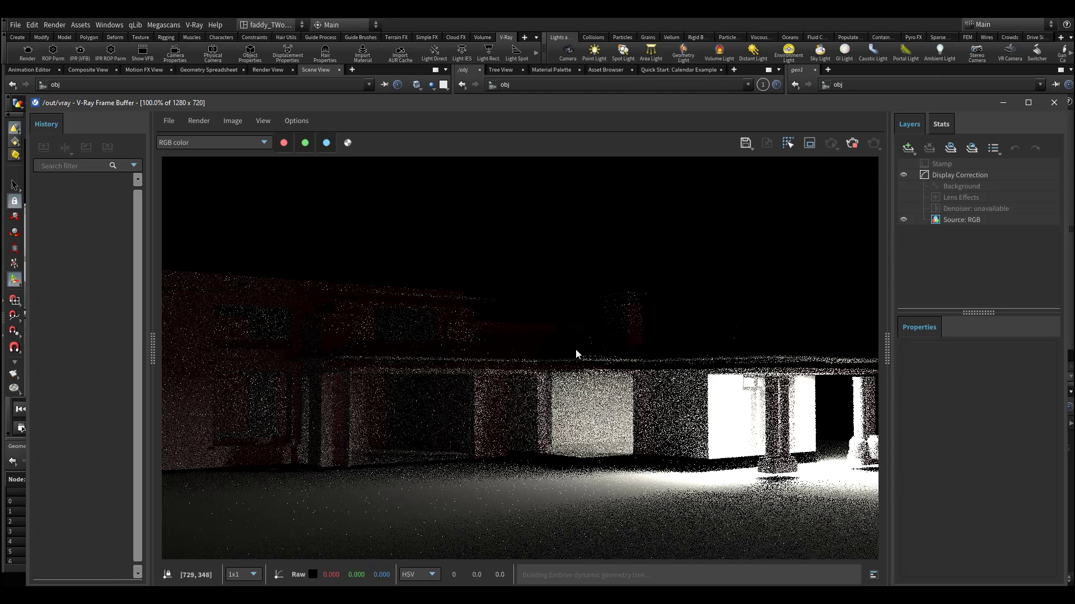
Raise the Intensity of the V-Ray sun light, check the updated render and close the frame buffer
drag(523, 113, 377, 372)
middle_drag(622, 162, 581, 225)
click(563, 181)
click(839, 117)
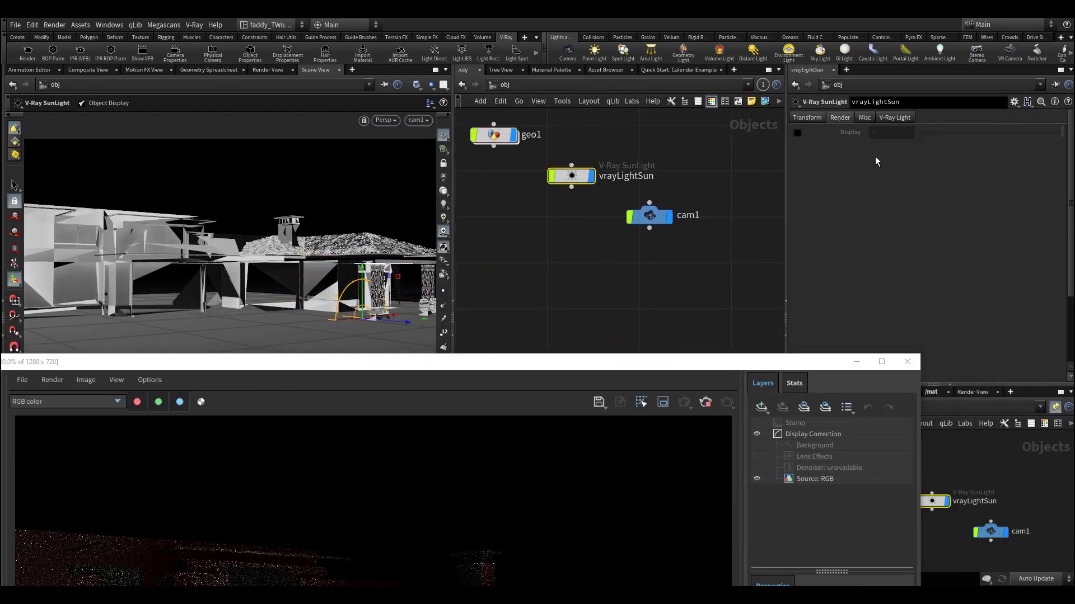
click(867, 118)
click(891, 118)
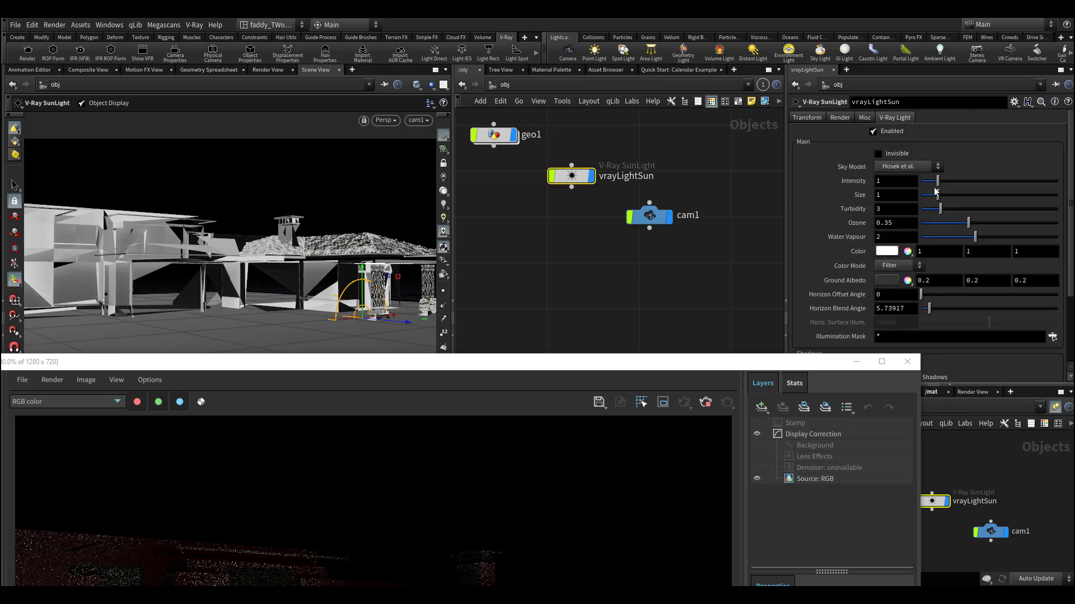
drag(937, 184, 957, 181)
drag(551, 356, 653, 112)
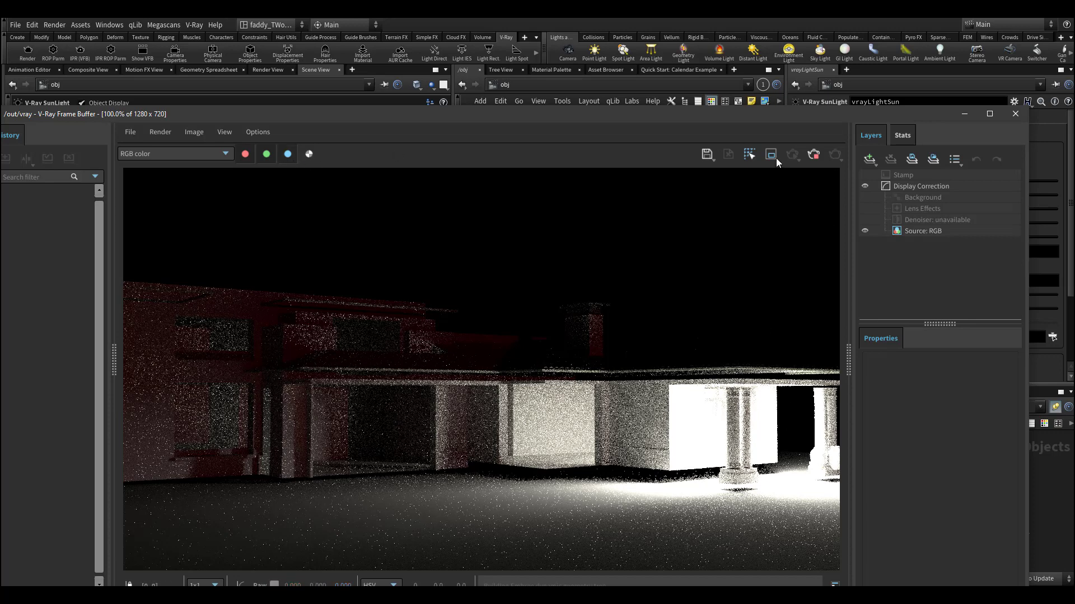
click(1015, 114)
Enter geo1, examine the roof tiles up close and show the vrayScene node's Main settings
middle_drag(521, 201, 634, 366)
double_click(611, 300)
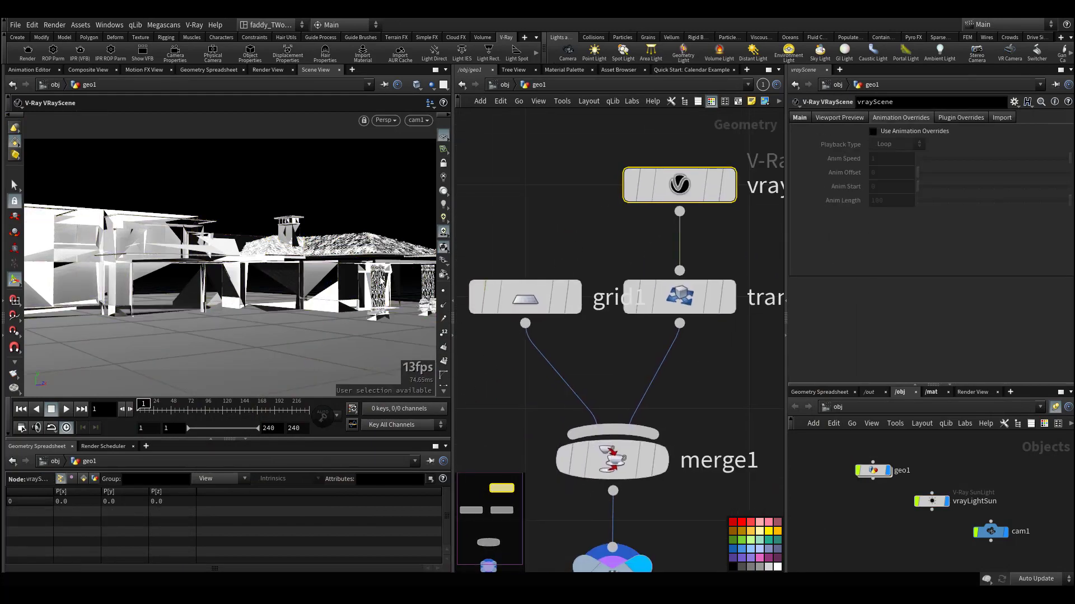
key(Escape)
drag(379, 278, 341, 261)
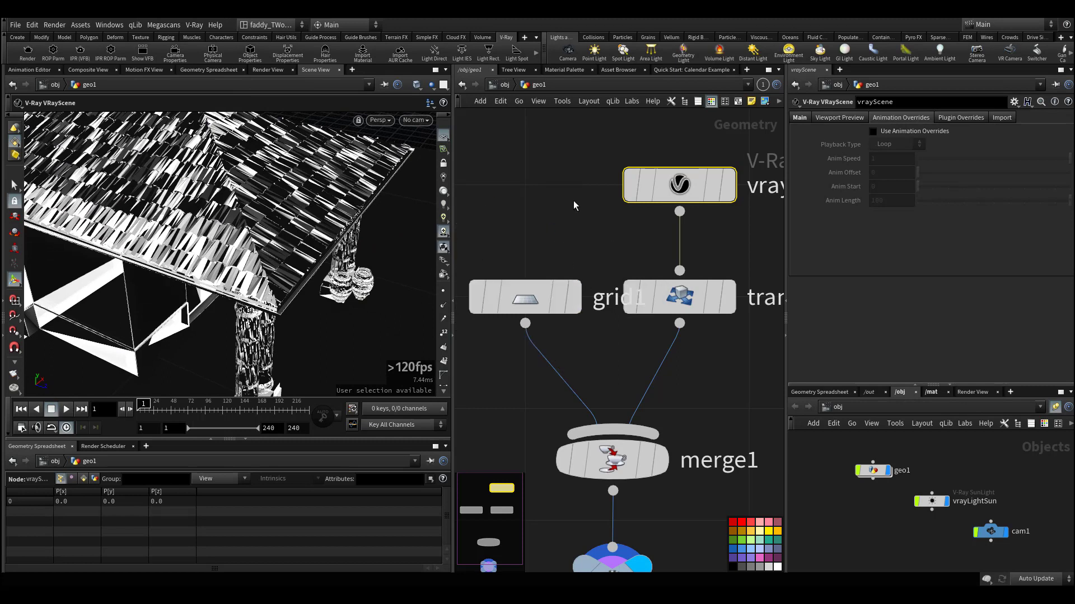
click(806, 121)
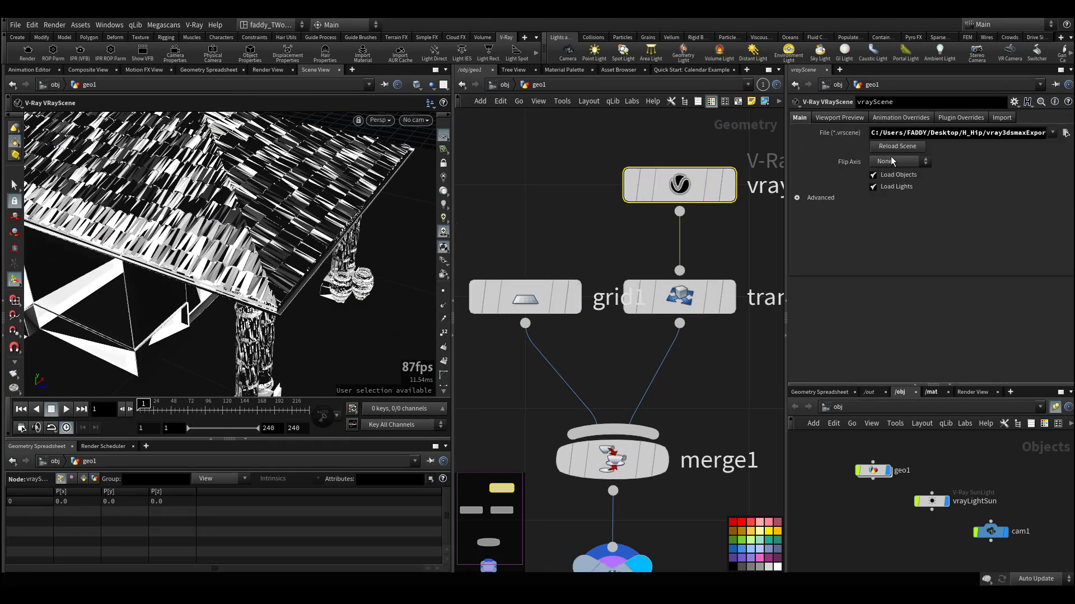
Move the grid1, transform1, merge1 and null1 nodes well below the vrayScene node in the geo1 network
middle_drag(488, 238, 559, 207)
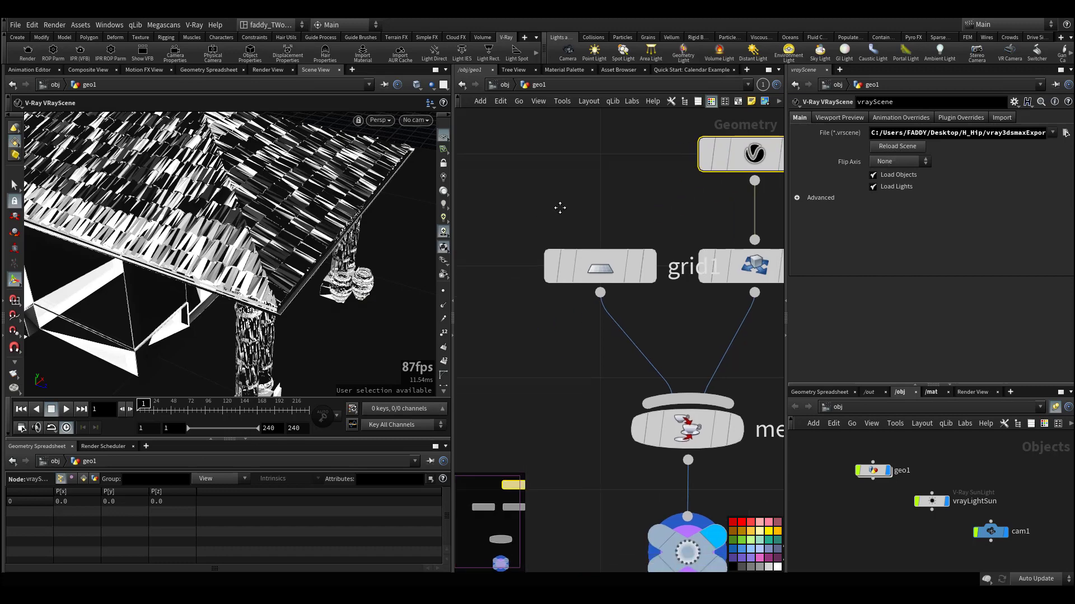
right_drag(559, 207, 544, 242)
middle_drag(544, 242, 528, 313)
drag(502, 318, 684, 151)
drag(605, 158, 606, 488)
click(667, 384)
middle_drag(683, 355, 617, 435)
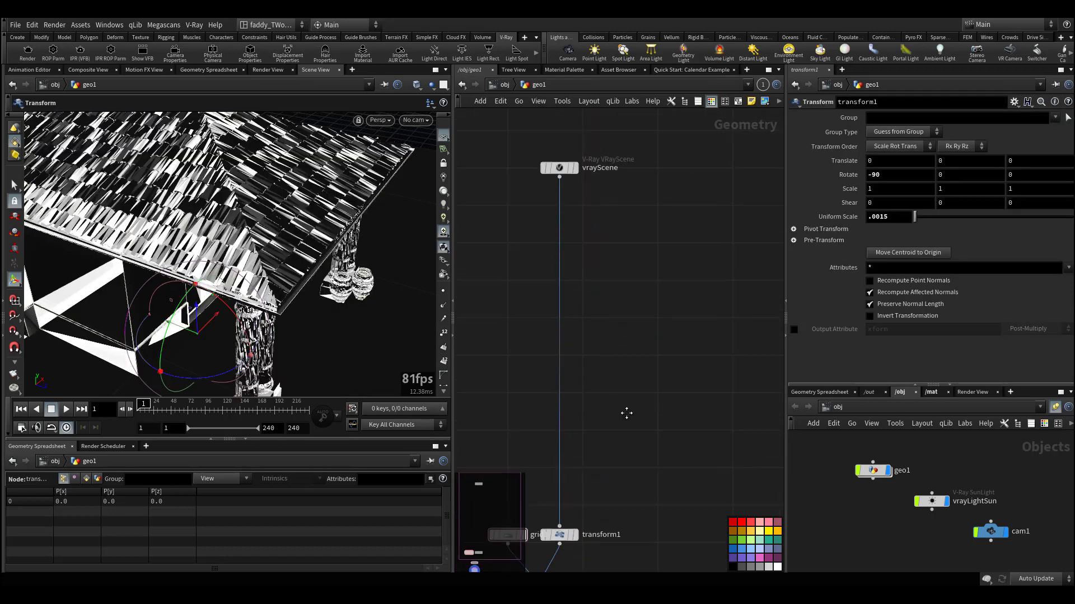
Display the vrayScene node's own output in the viewport and examine the unscaled villa
middle_drag(644, 308, 640, 357)
key(Tab)
key(Escape)
mouse_move(541, 279)
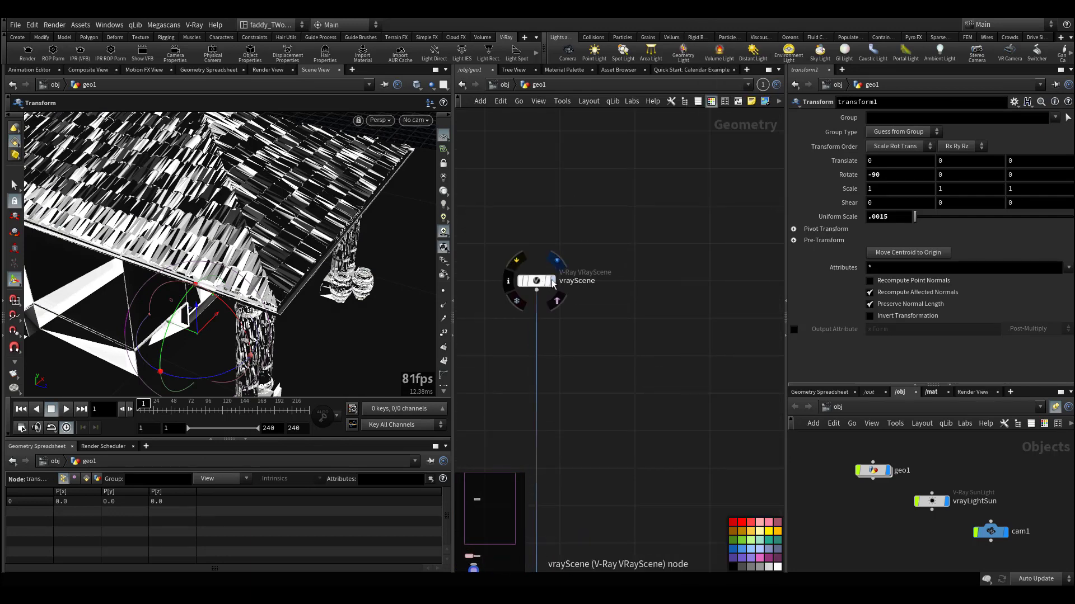
click(556, 260)
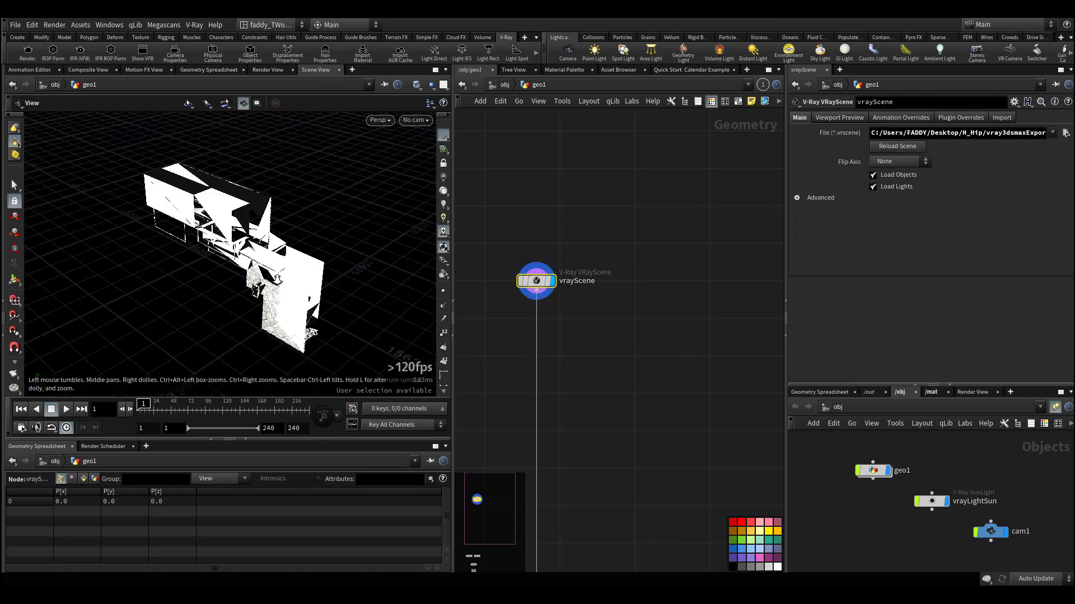
alt+right_drag(229, 252, 268, 252)
alt+drag(269, 251, 269, 235)
drag(489, 235, 642, 320)
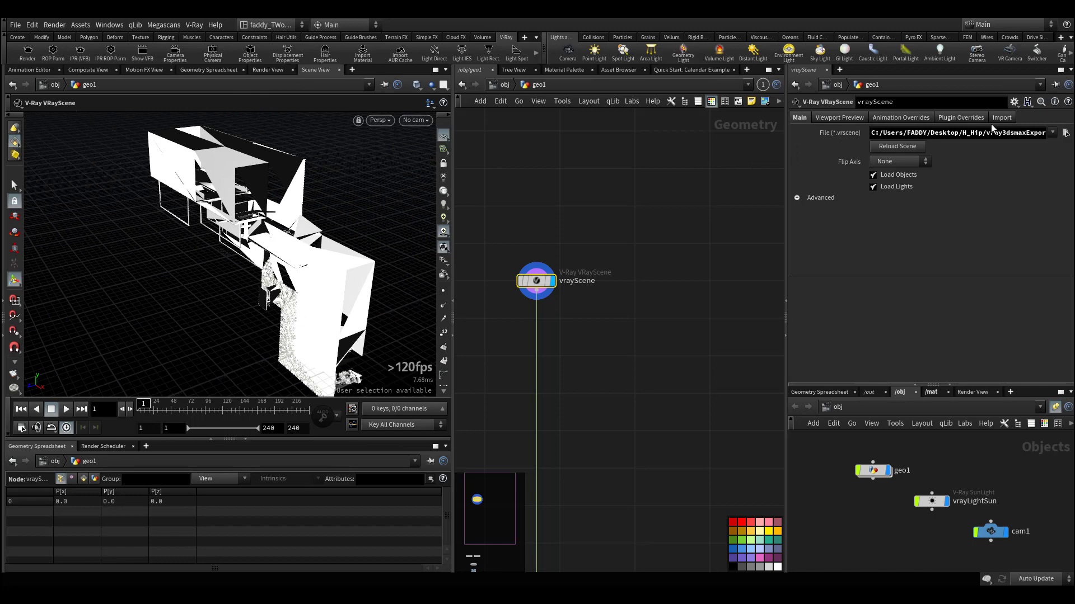
scroll(574, 319, up, 5)
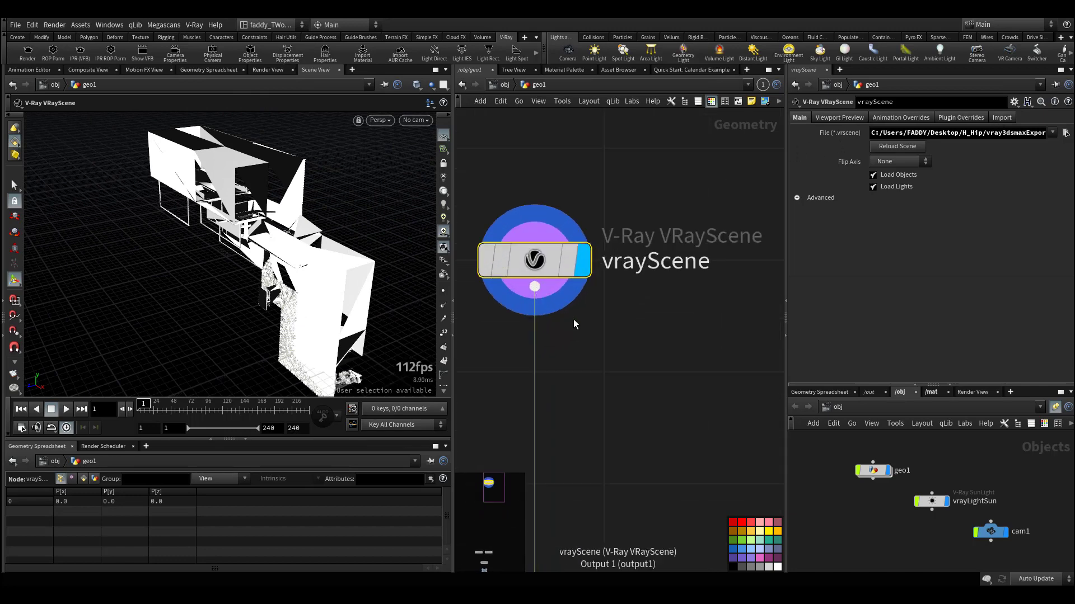
Examine the vrayScene node's list of importable materials, closing it without importing any
click(1002, 119)
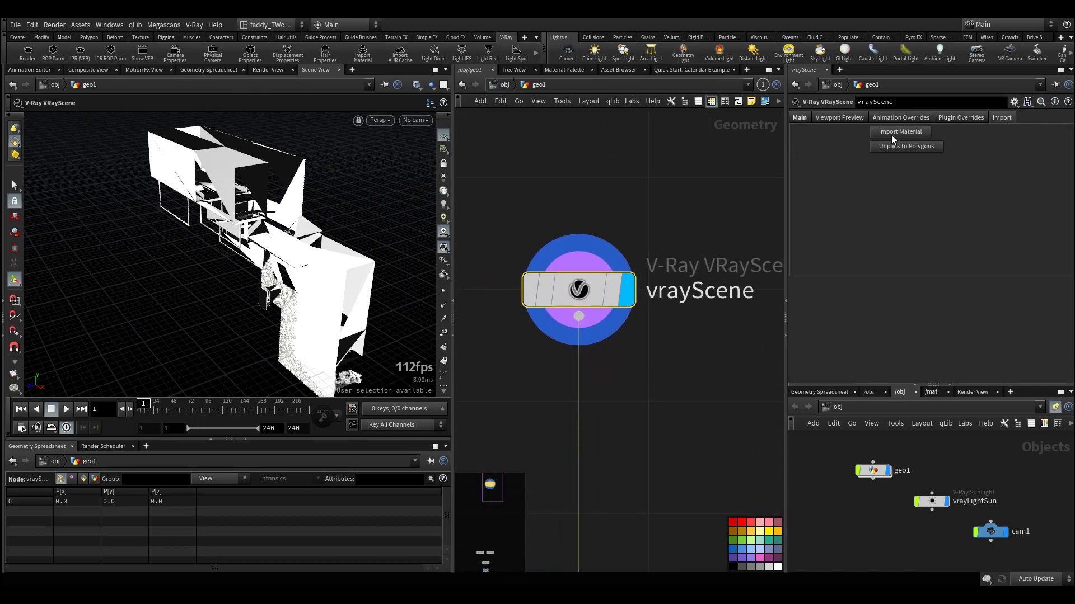
click(923, 133)
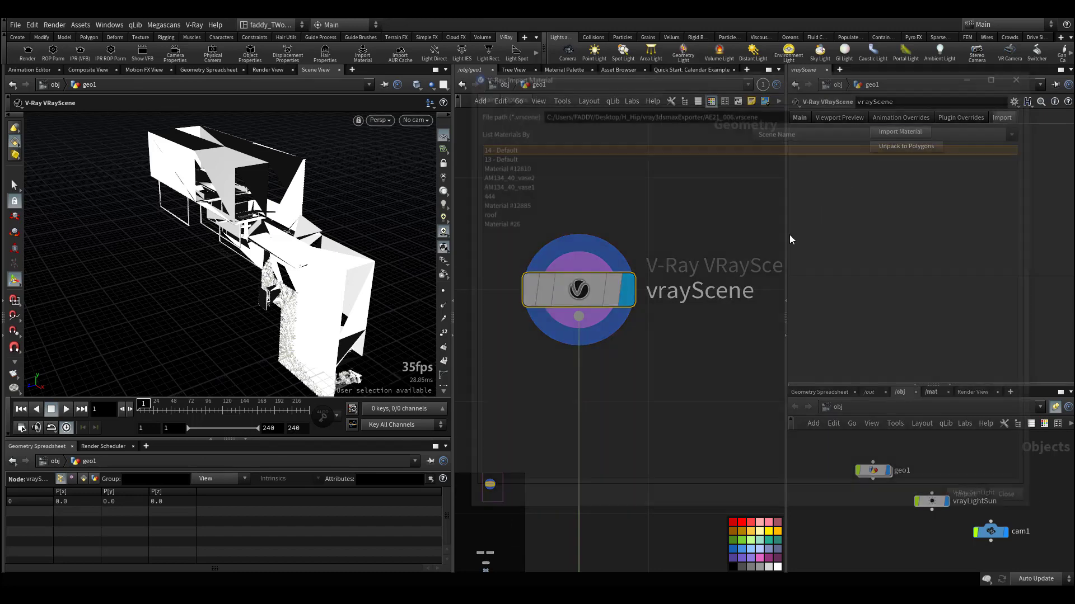
click(1024, 75)
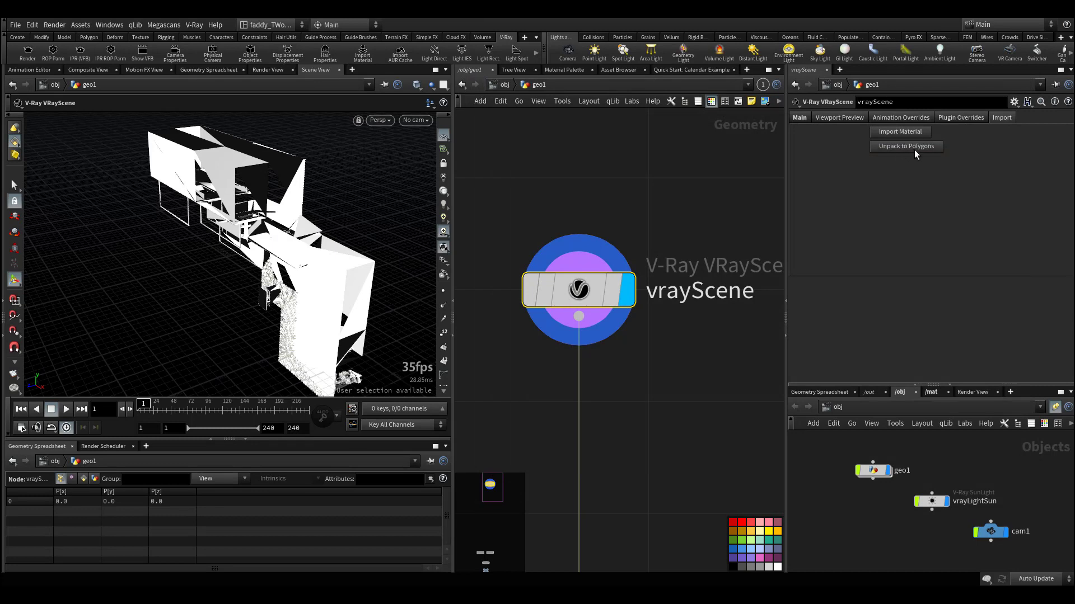
Unpack the vrayScene node to polygons, dismiss the error and console windows, and lay out the generated nodes
click(914, 148)
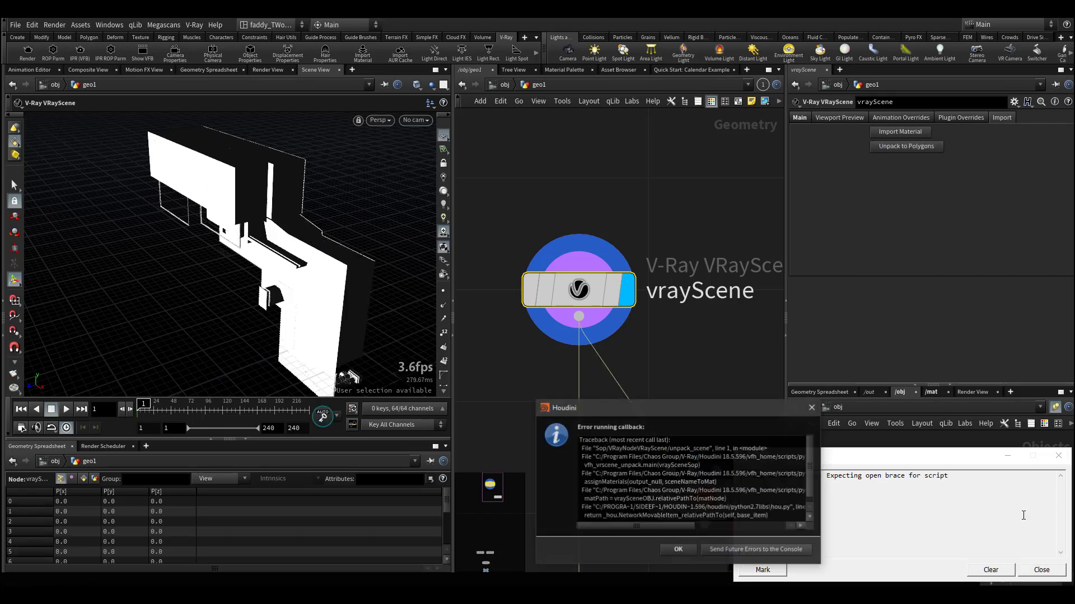
click(694, 552)
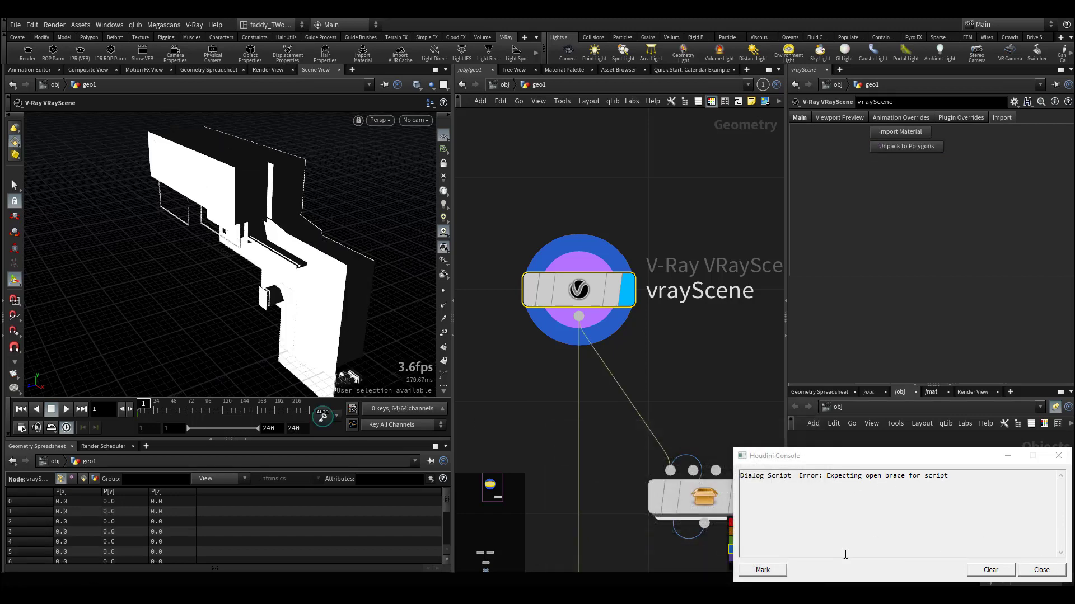
click(1038, 570)
middle_drag(722, 408, 595, 266)
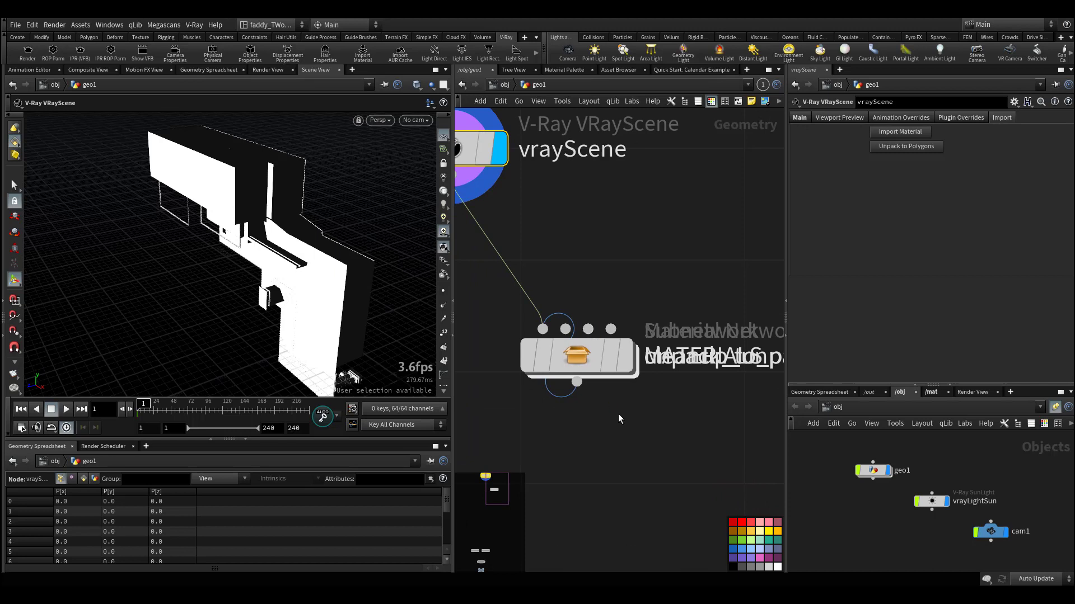
key(l)
scroll(572, 358, down, 6)
middle_drag(631, 438, 579, 336)
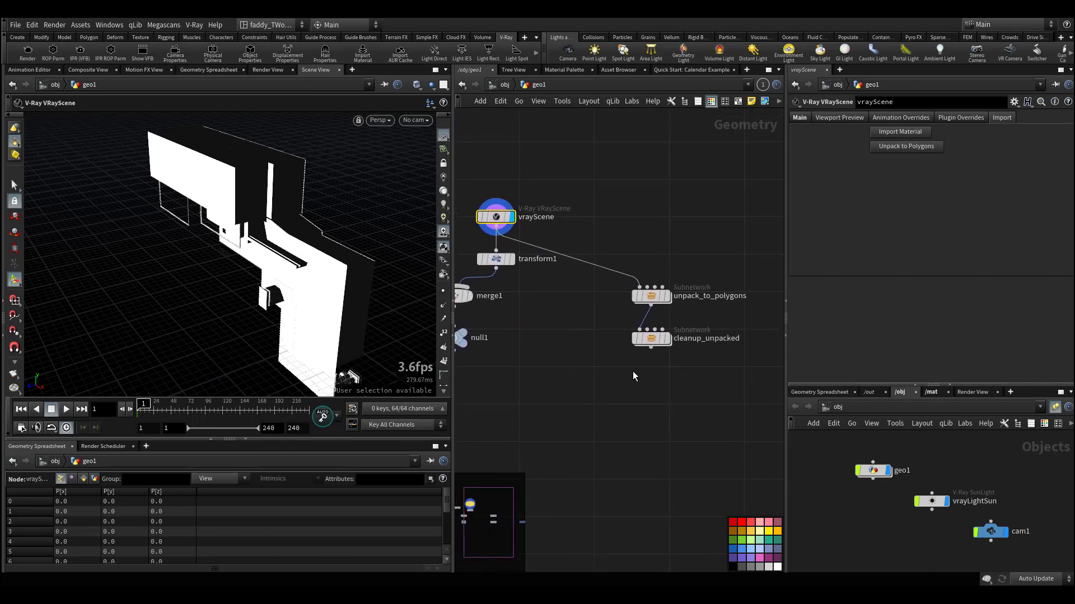
Display the cleanup_unpacked subnetwork's output and examine its polygon primitives in the viewport
drag(599, 366, 715, 276)
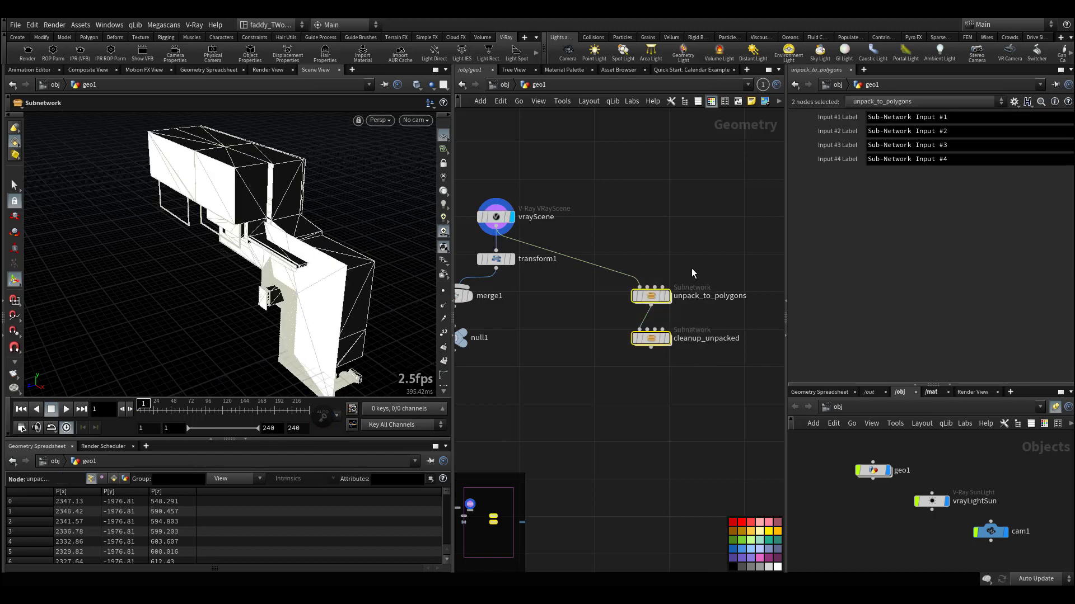
click(651, 295)
drag(615, 328, 704, 385)
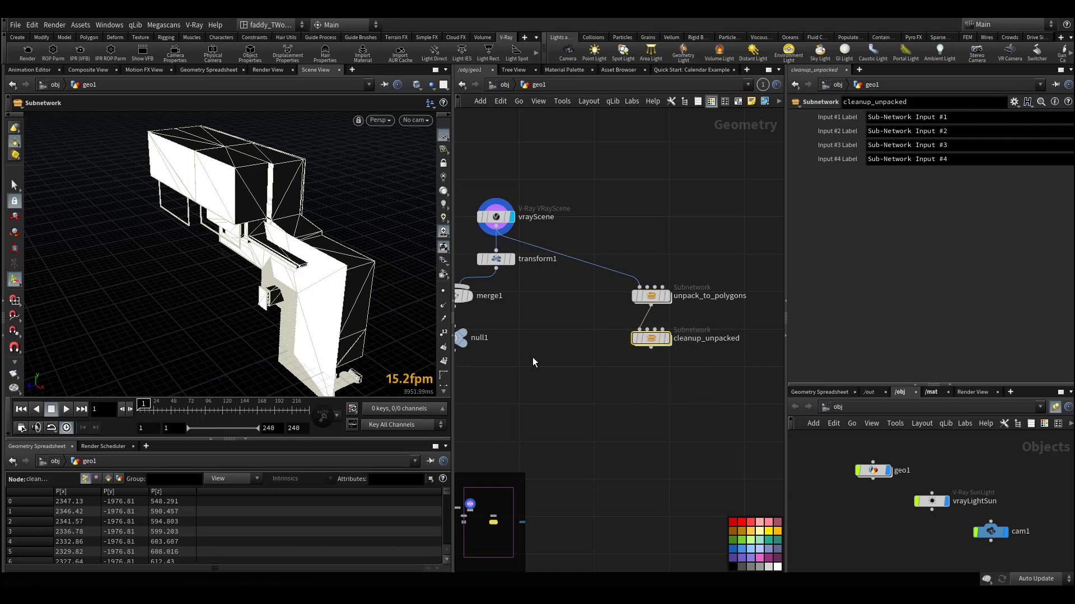
middle_drag(532, 358, 576, 394)
click(688, 366)
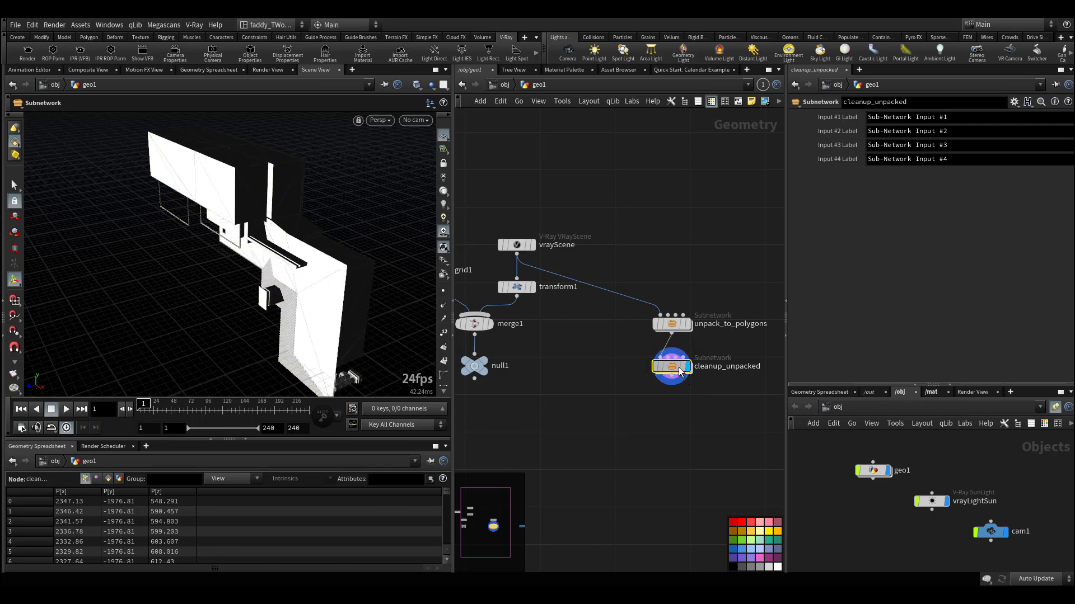
key(s)
click(333, 304)
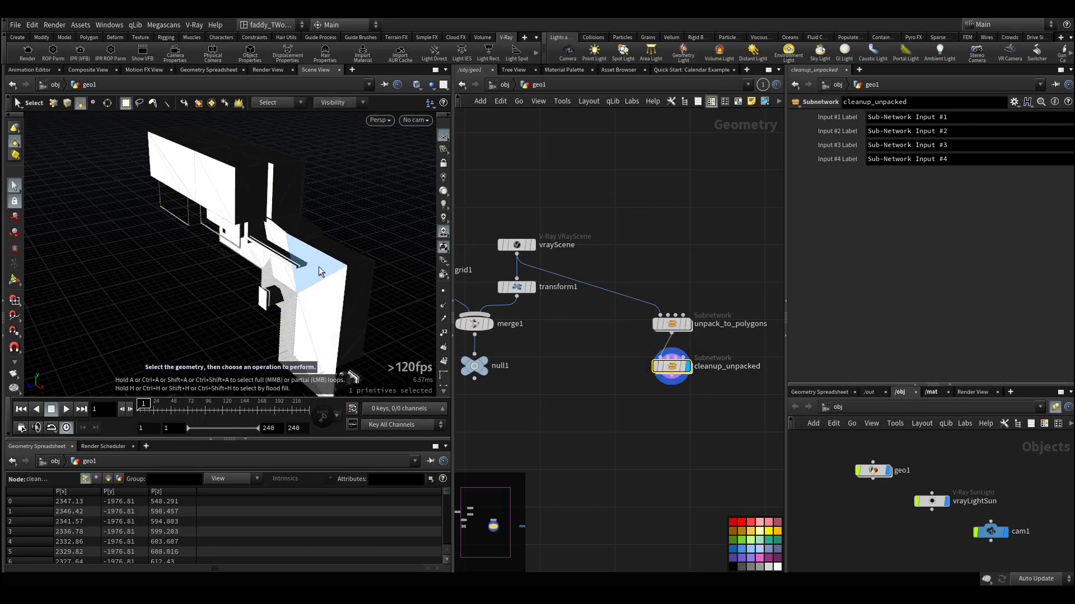
alt+drag(318, 266, 364, 347)
Move the grid1, transform1, merge1 and null1 group down, clear of the vrayScene and unpacked subnetworks
scroll(603, 395, down, 3)
middle_drag(602, 396, 575, 398)
drag(572, 422, 623, 394)
middle_drag(552, 409, 600, 357)
drag(602, 358, 603, 428)
Look at the nodes inside the unpack_to_polygons subnetwork and return to geo1
double_click(692, 292)
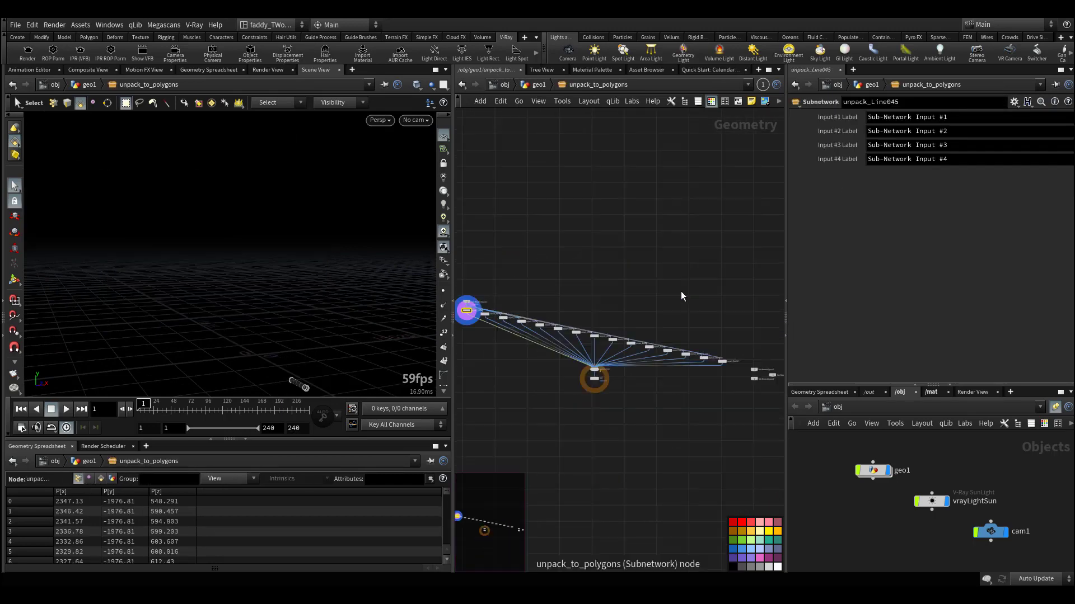
scroll(603, 344, up, 5)
click(642, 332)
click(538, 85)
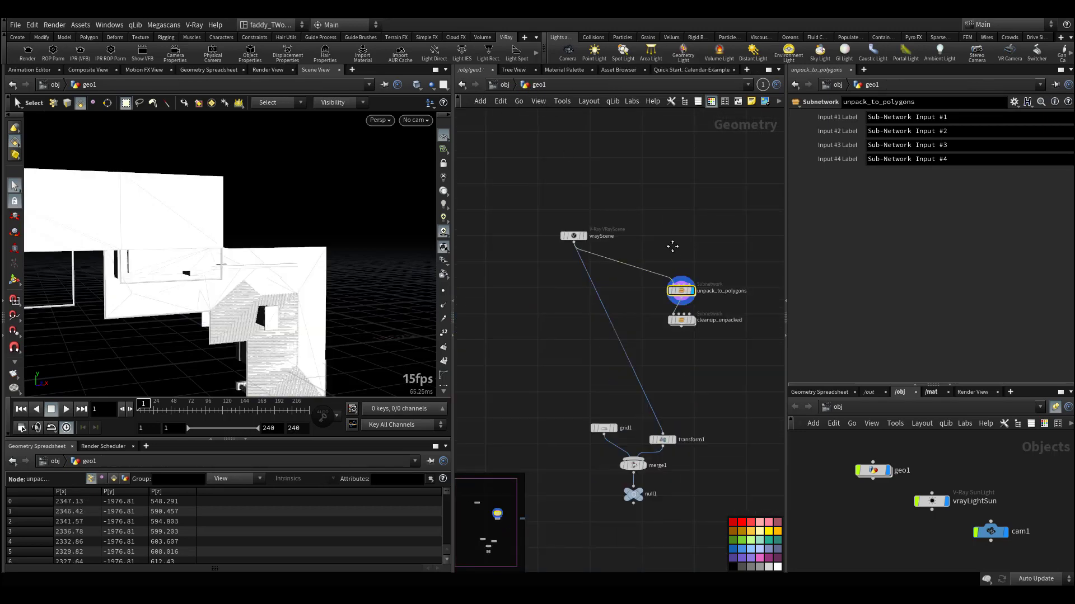
Delete the unpack_to_polygons, cleanup_unpacked and MATERIALS nodes
drag(604, 243, 769, 352)
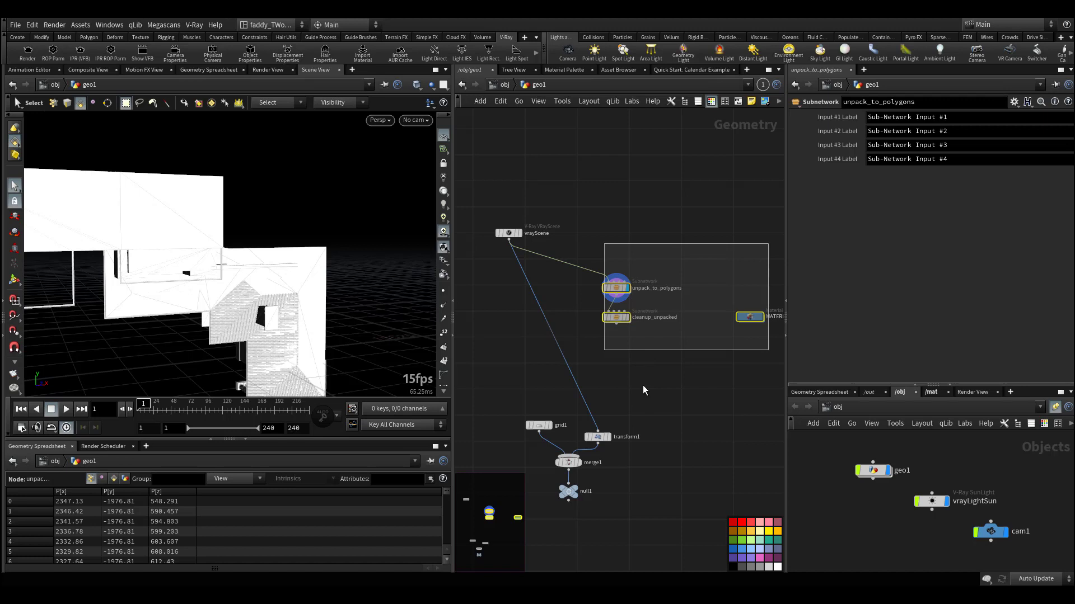
key(Delete)
middle_drag(610, 348, 657, 436)
scroll(604, 367, up, 4)
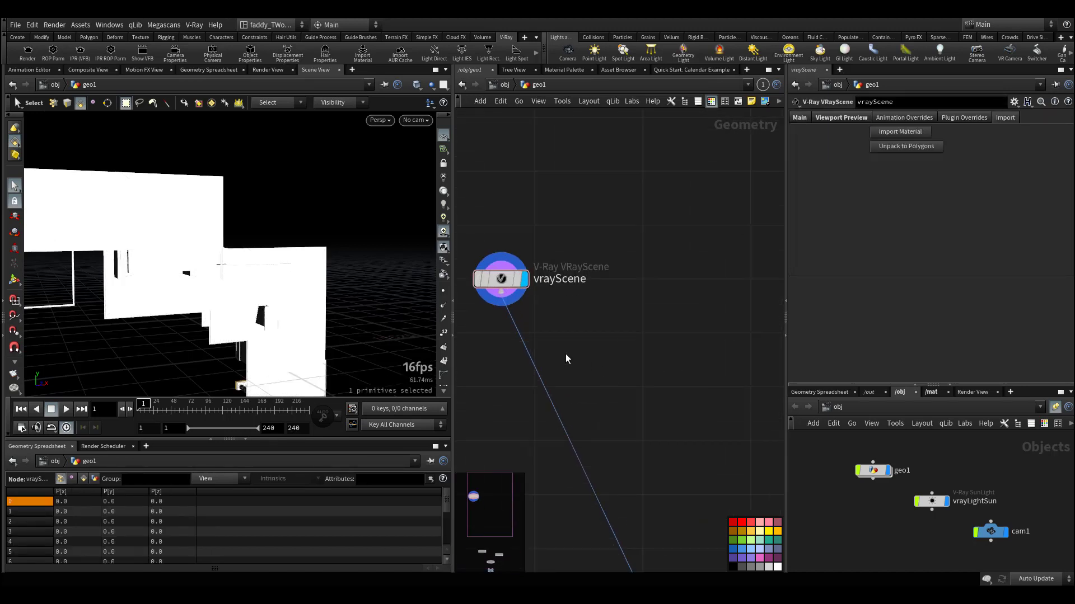
Cut the connection between vrayScene and transform1
key(y)
drag(672, 379, 538, 443)
Turn off Load Lights for the vrayScene node and reload the scene
click(502, 283)
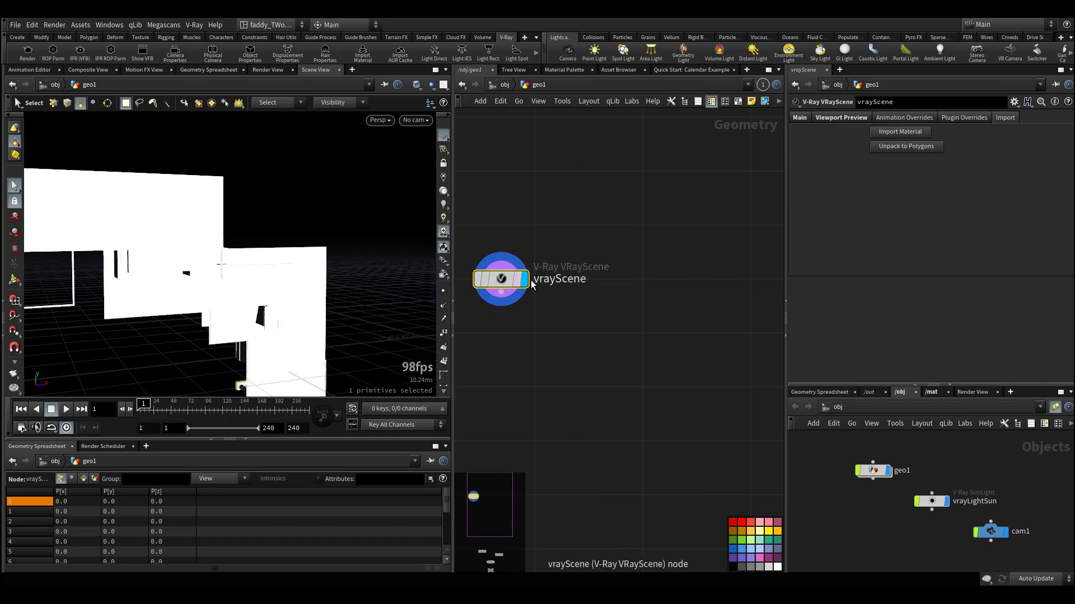
click(803, 124)
click(896, 146)
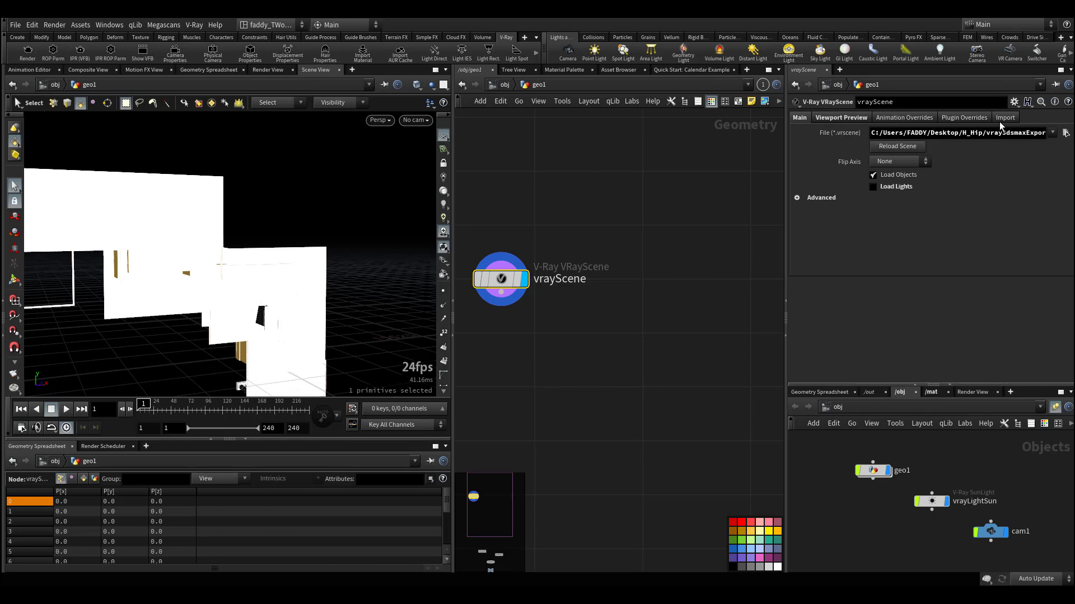
Unpack the vrayScene node to polygons again without its lights and dismiss the error message
click(1001, 120)
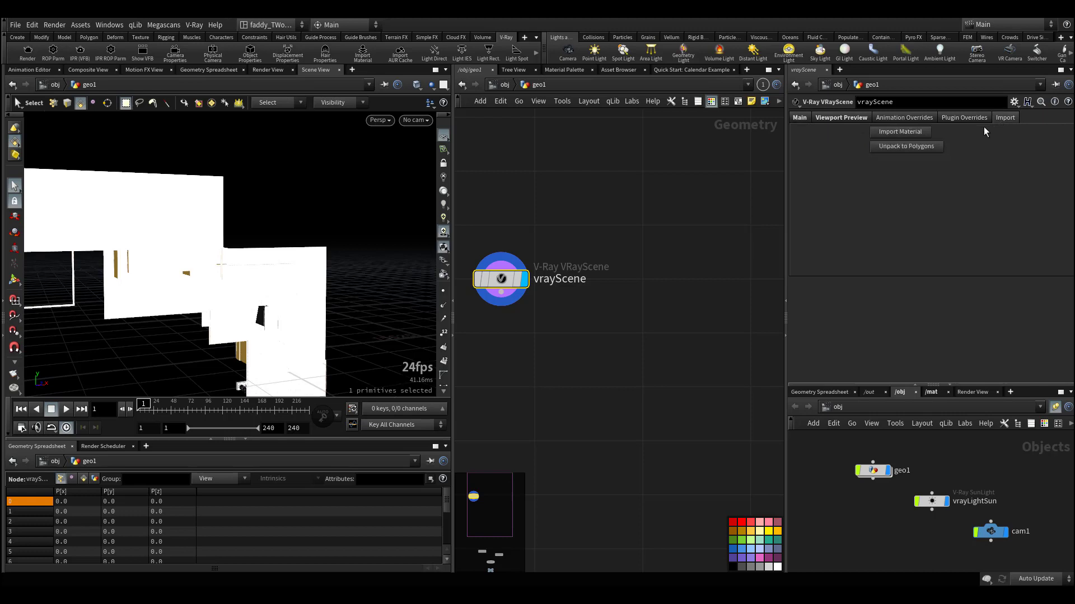
click(905, 148)
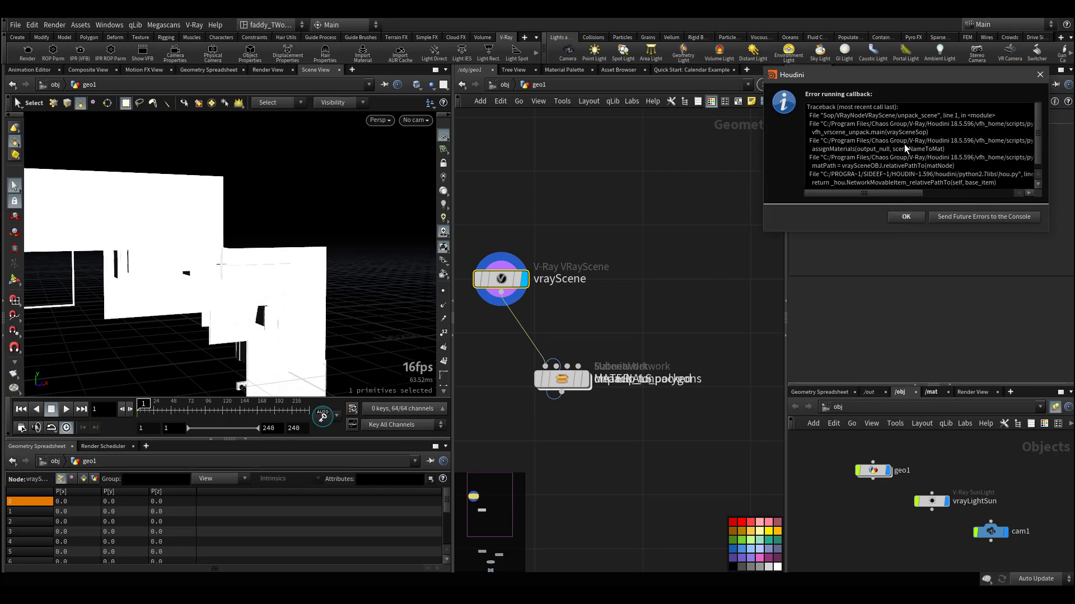
drag(905, 146, 917, 205)
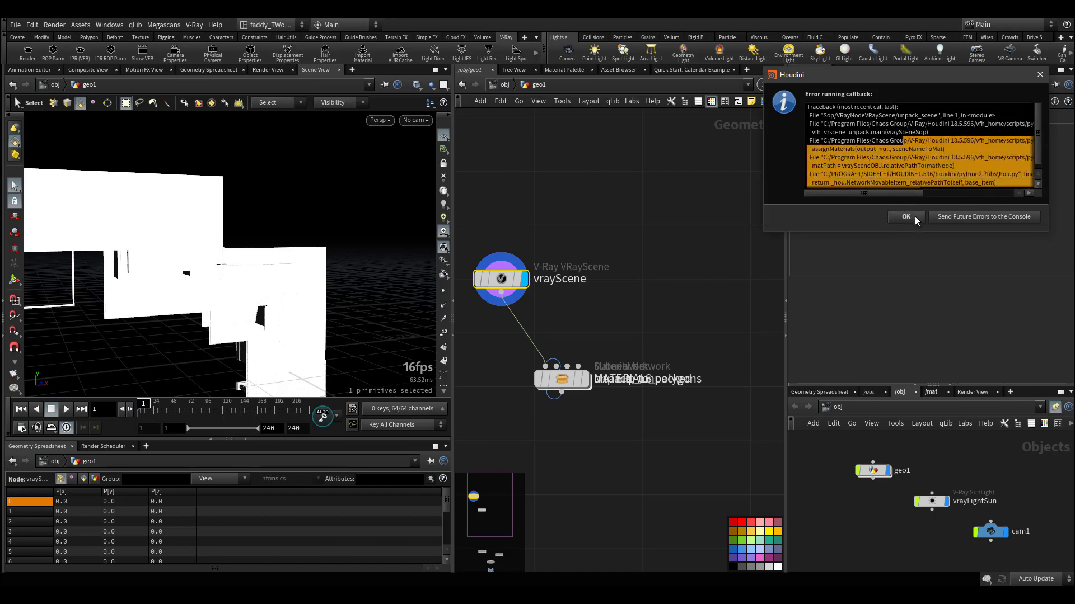
click(906, 217)
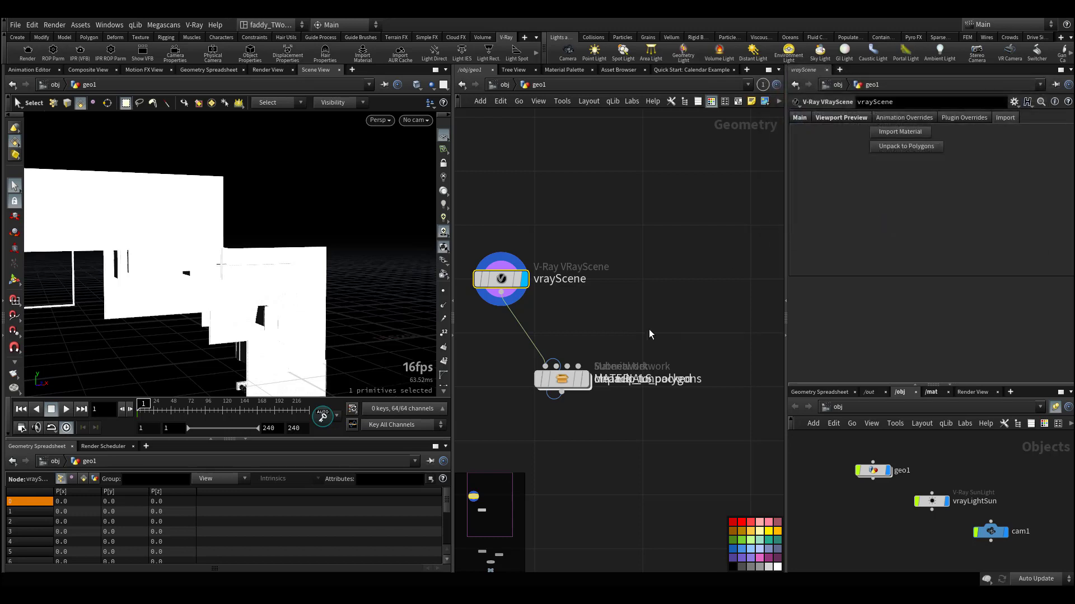
Lay out the geo1 network automatically and display the cleanup_unpacked subnetwork
key(l)
middle_drag(645, 420, 731, 347)
click(615, 327)
click(594, 331)
Move the grid1, transform1, merge1 and null1 nodes beneath cleanup_unpacked and connect its output to transform1
scroll(646, 333, down, 2)
middle_drag(597, 406, 590, 384)
scroll(645, 333, down, 4)
drag(591, 387, 515, 252)
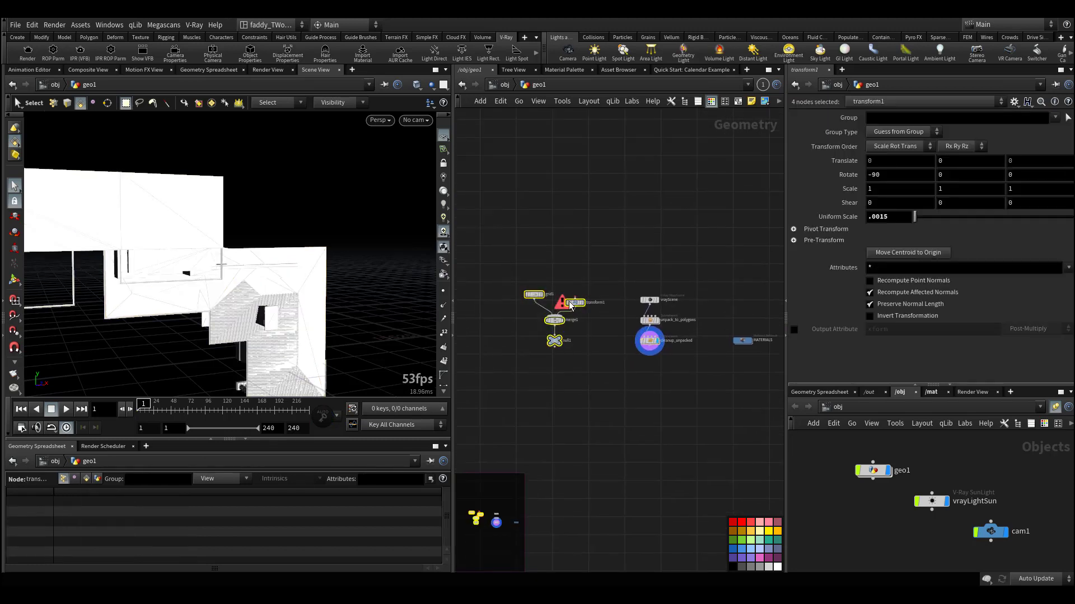
drag(570, 307, 645, 319)
scroll(654, 370, up, 4)
click(674, 376)
Display the null1 output and look through cam1 in the viewport
middle_drag(727, 390, 645, 292)
click(553, 398)
click(547, 403)
key(h)
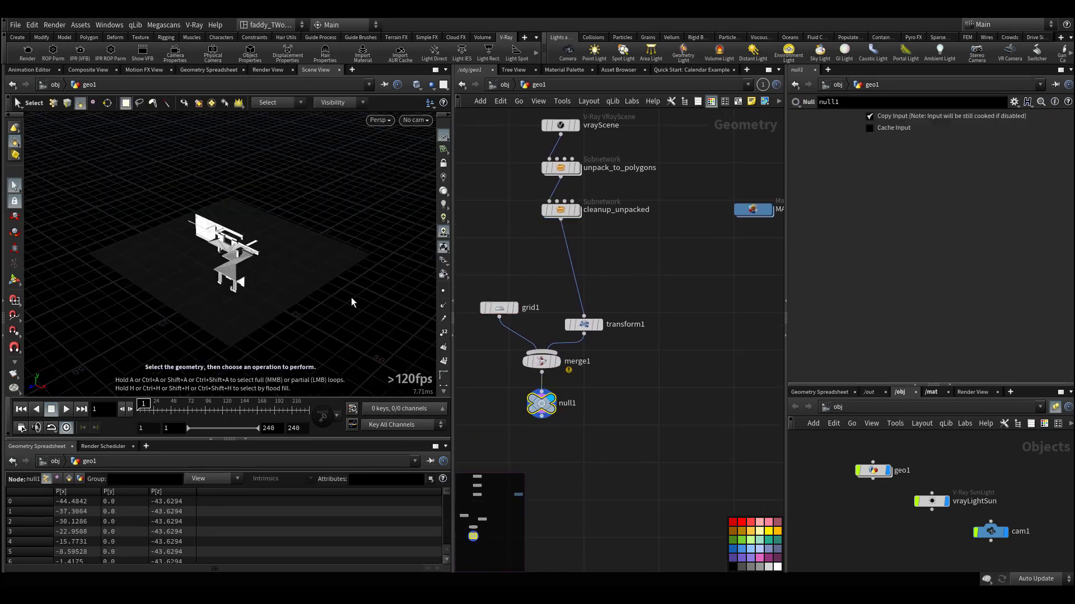
click(415, 120)
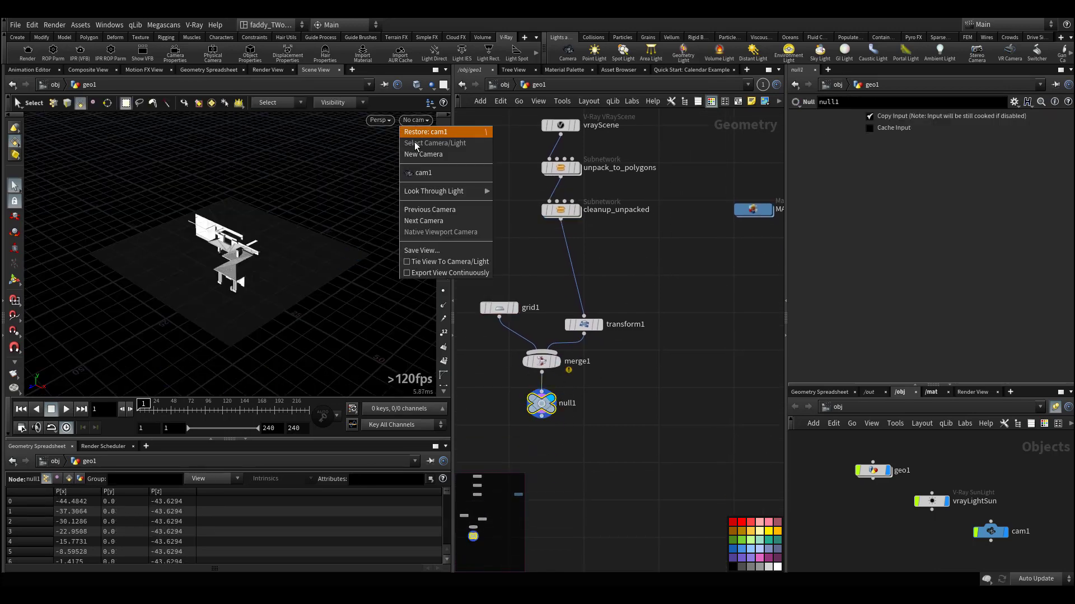
click(431, 175)
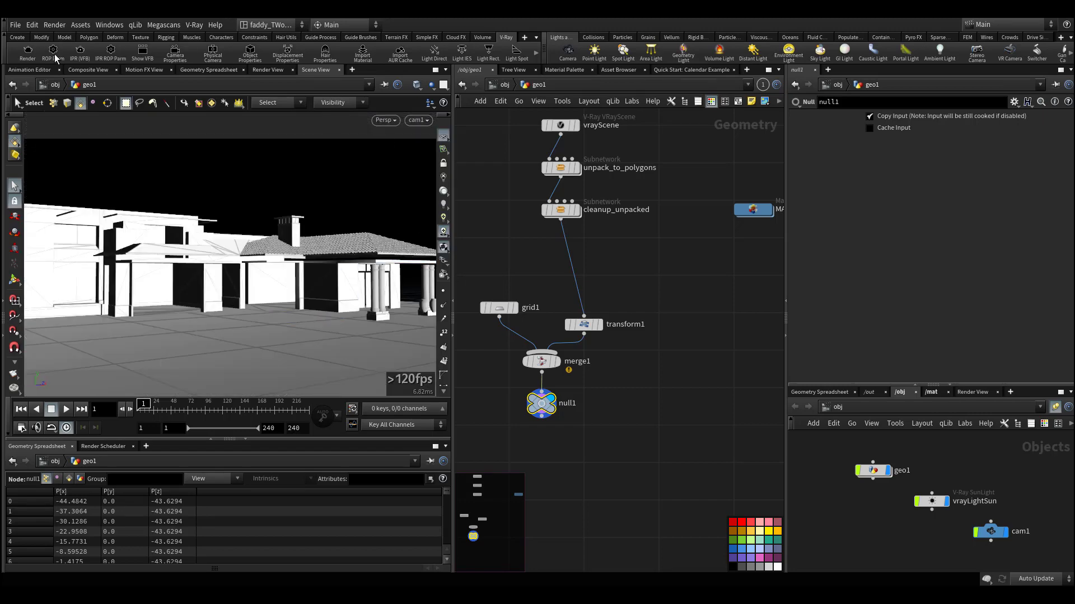
Start an interactive V-Ray render in the frame buffer and move its window down to uncover the network
click(79, 56)
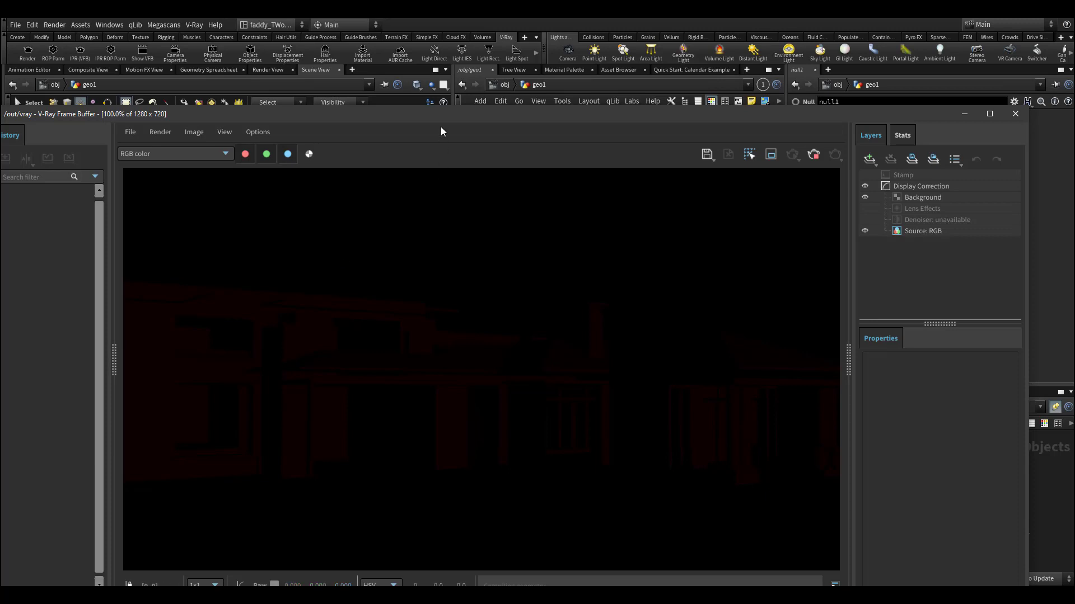
drag(442, 114, 457, 71)
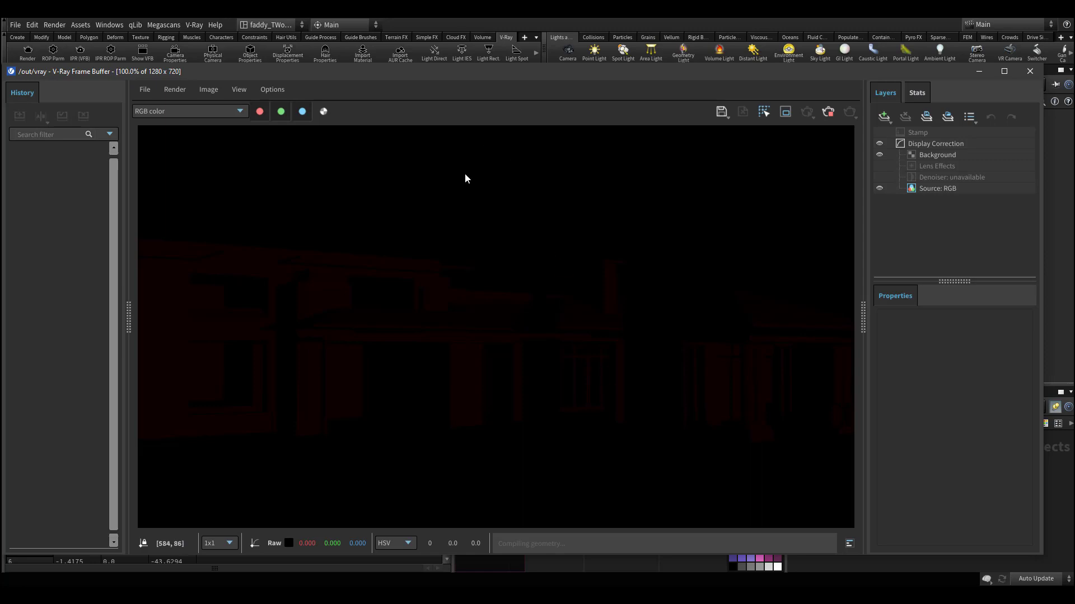
drag(327, 75, 322, 305)
Return to the object level and show the vrayLightSun parameters
click(505, 85)
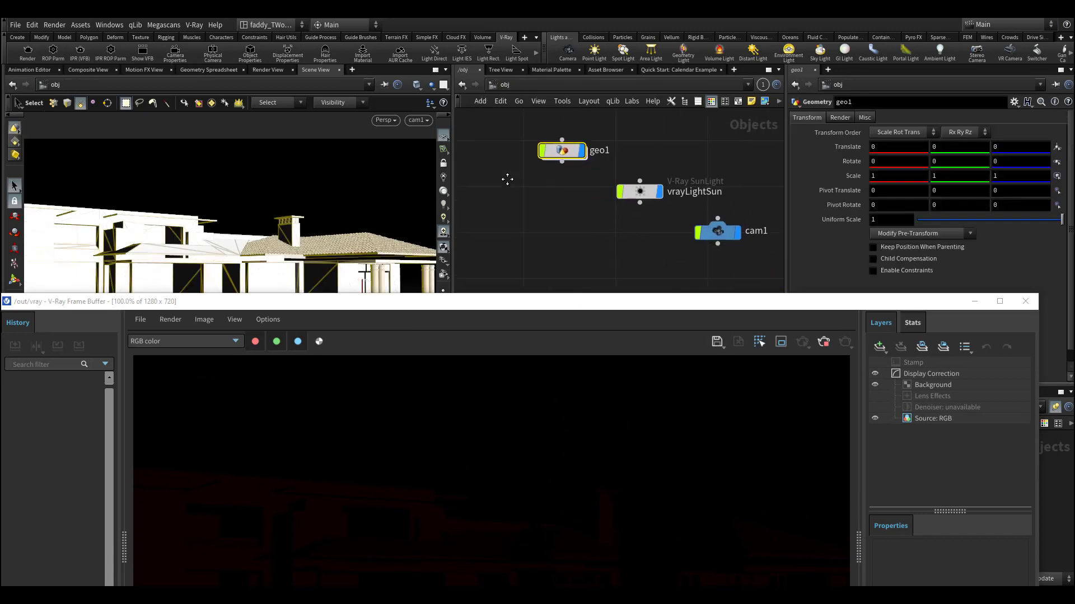
click(638, 190)
scroll(815, 202, down, 5)
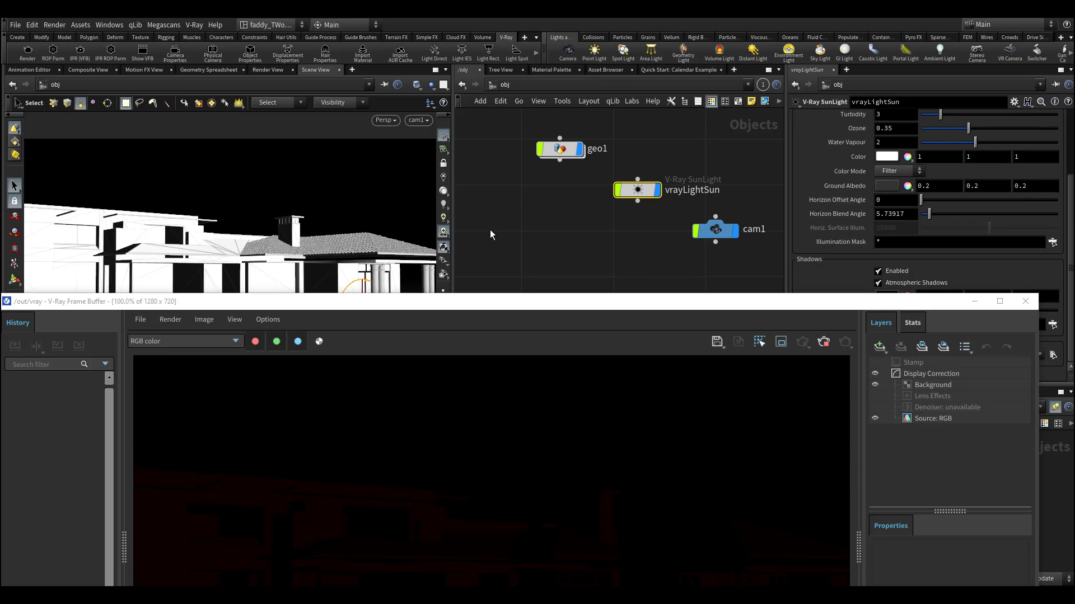
Leave the cam1 view and look through the vrayLightSun light in the viewport
middle_drag(531, 211, 580, 216)
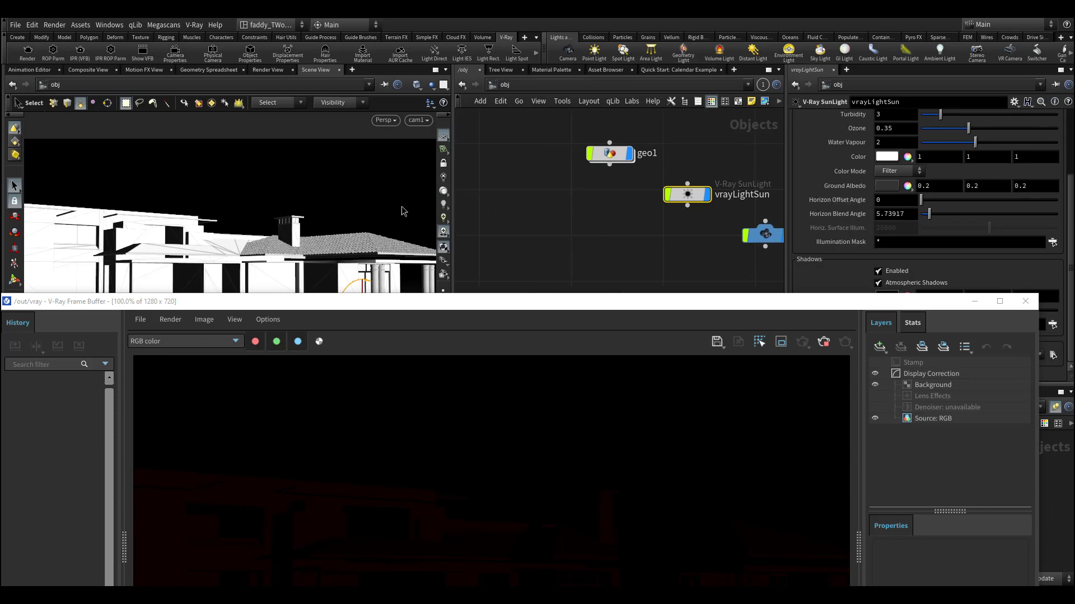
alt+drag(385, 205, 347, 235)
alt+right_drag(347, 236, 285, 244)
alt+middle_drag(285, 245, 271, 222)
drag(271, 222, 263, 222)
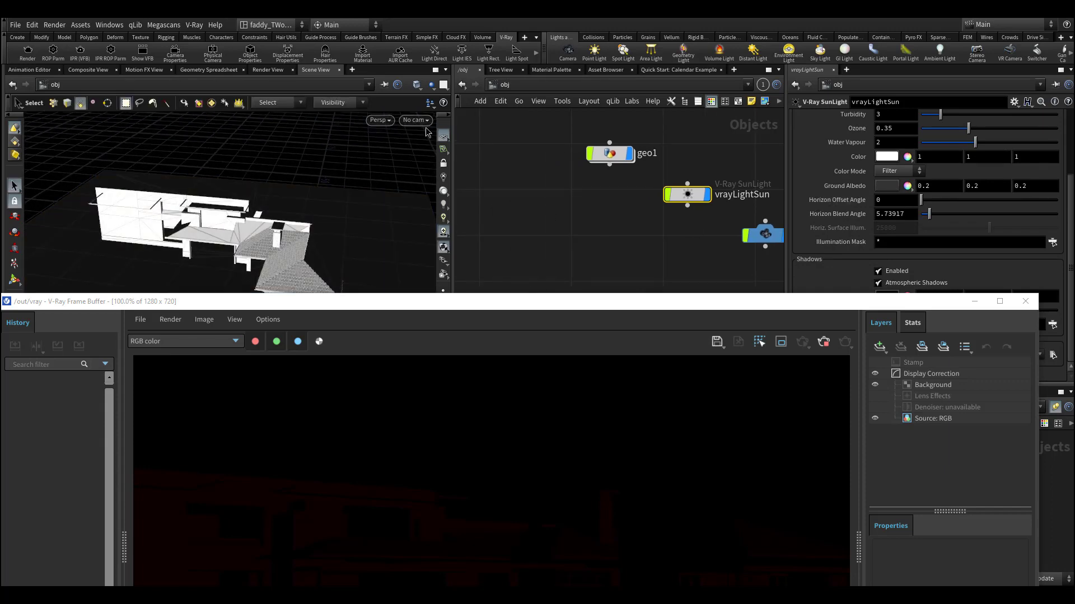
click(421, 122)
mouse_move(441, 192)
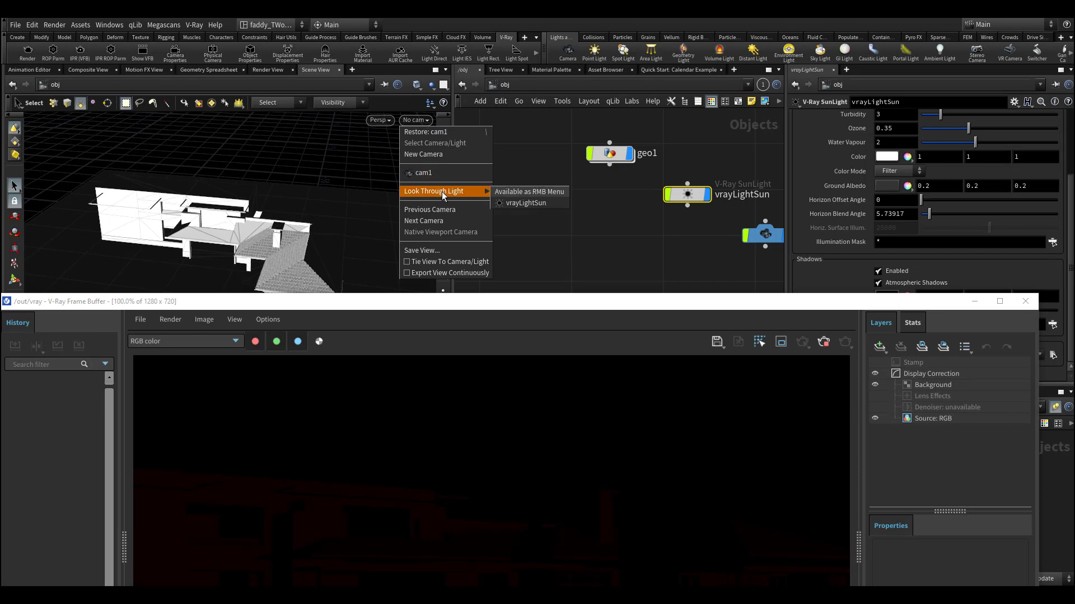
click(527, 202)
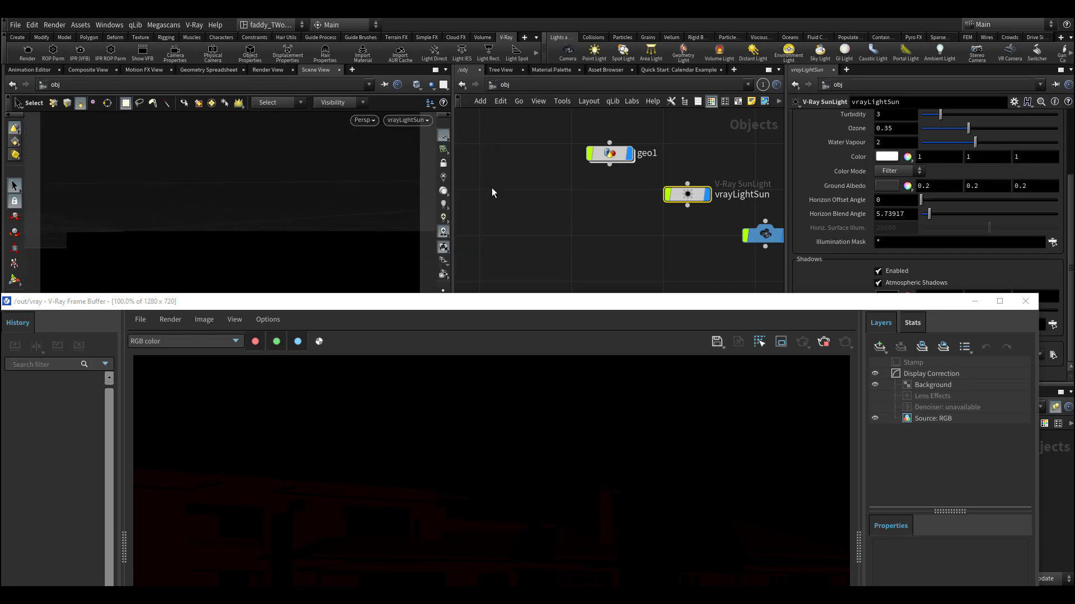
Lock the view to vrayLightSun, aim the light down at the villa roof, and look through cam1 again
click(445, 164)
alt+drag(331, 175, 331, 214)
mouse_move(209, 235)
alt+mouse_down()
mouse_move(246, 223)
mouse_move(237, 216)
mouse_move(252, 228)
mouse_move(211, 240)
mouse_move(262, 231)
mouse_move(209, 223)
mouse_move(159, 233)
alt+mouse_up()
key(s)
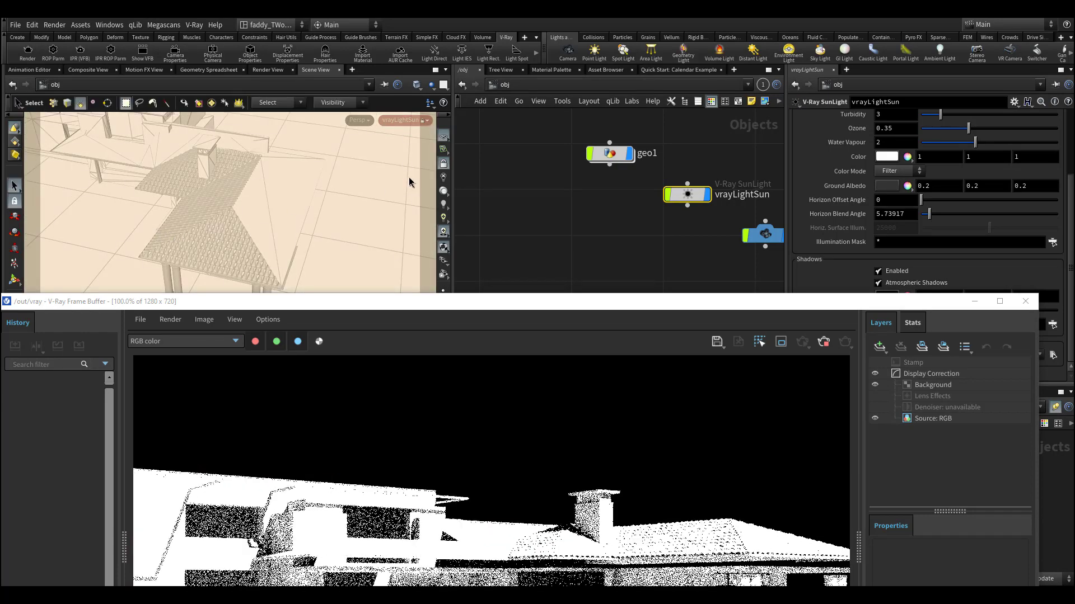
click(412, 121)
click(418, 176)
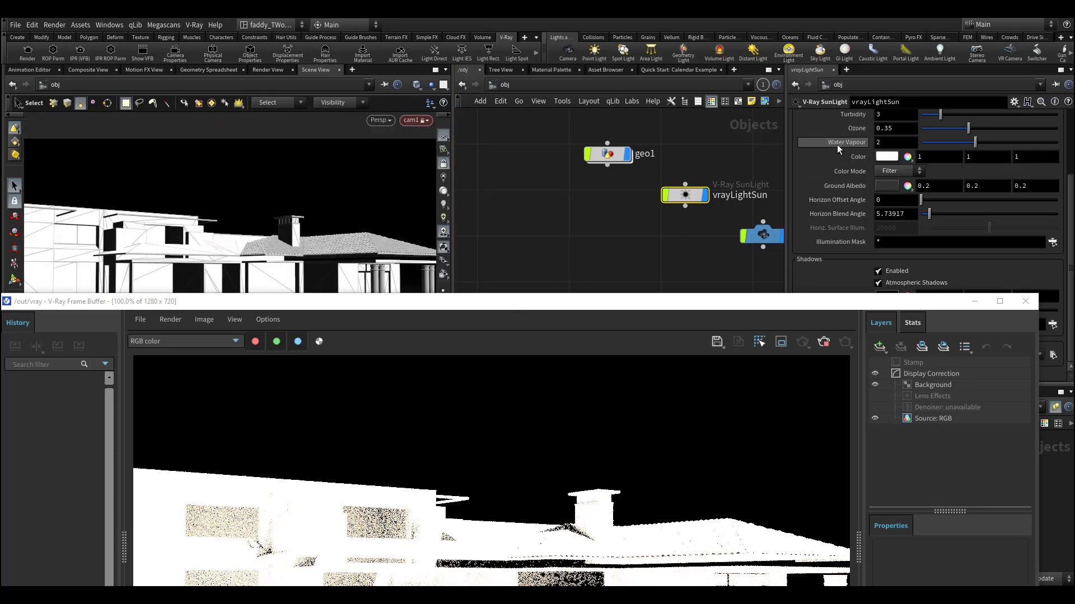
Reset the vrayLightSun intensity to its default of 1
scroll(838, 155, up, 4)
middle_click(847, 183)
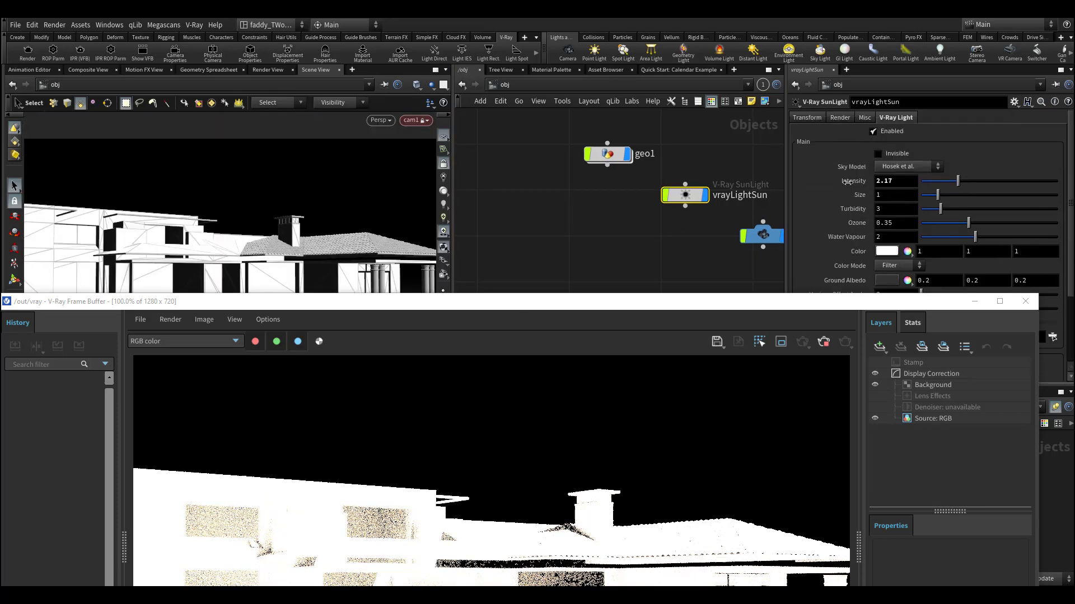
ctrl+middle_click(848, 182)
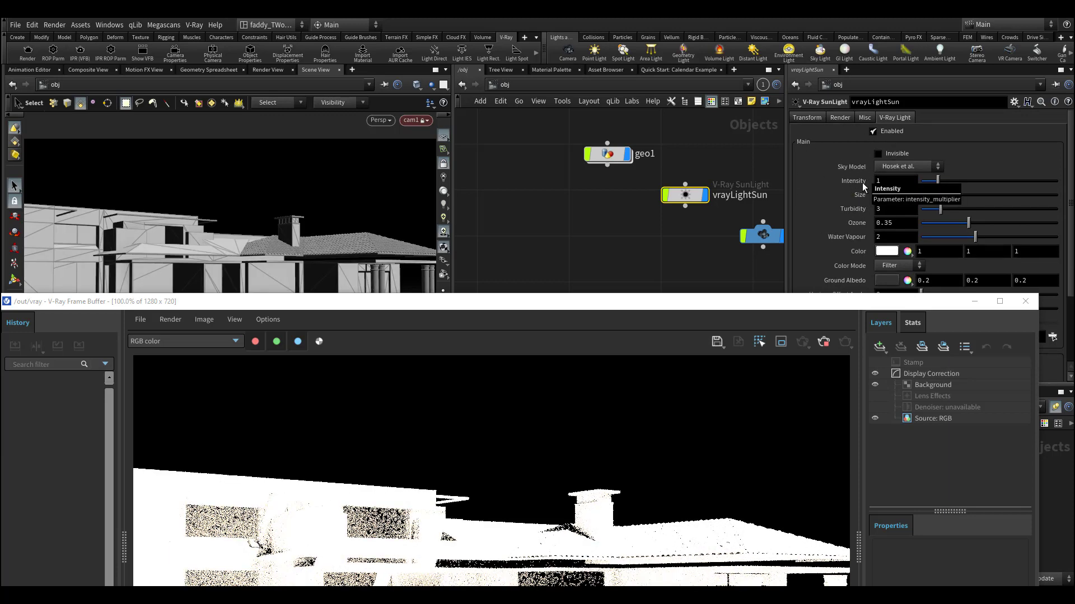
Move the frame buffer window lower and inspect the MATERIALS network inside geo1
drag(593, 308, 577, 342)
middle_drag(637, 256, 572, 268)
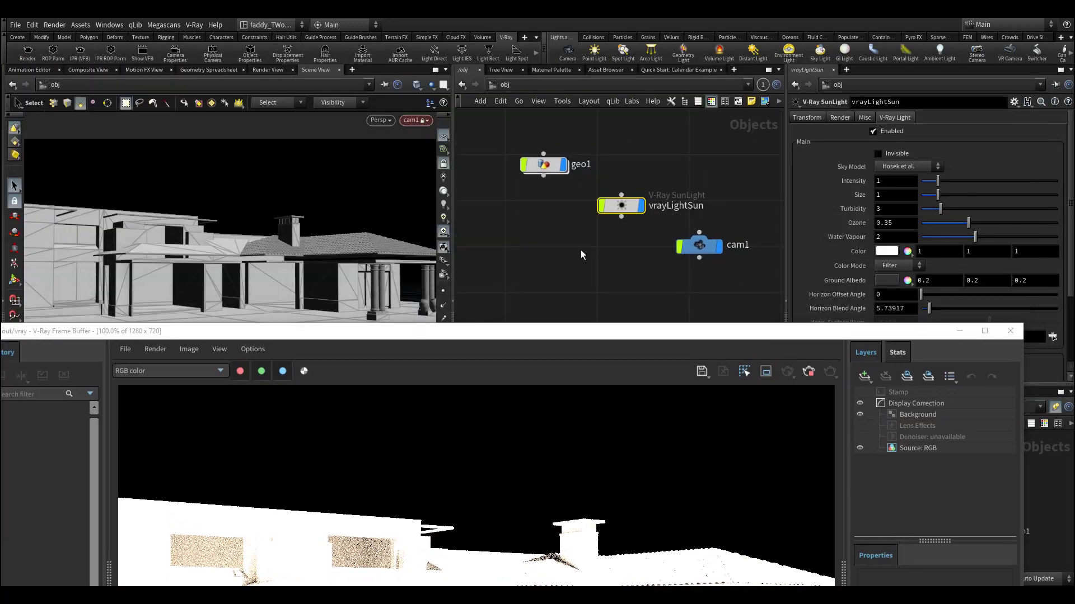
double_click(542, 165)
click(660, 211)
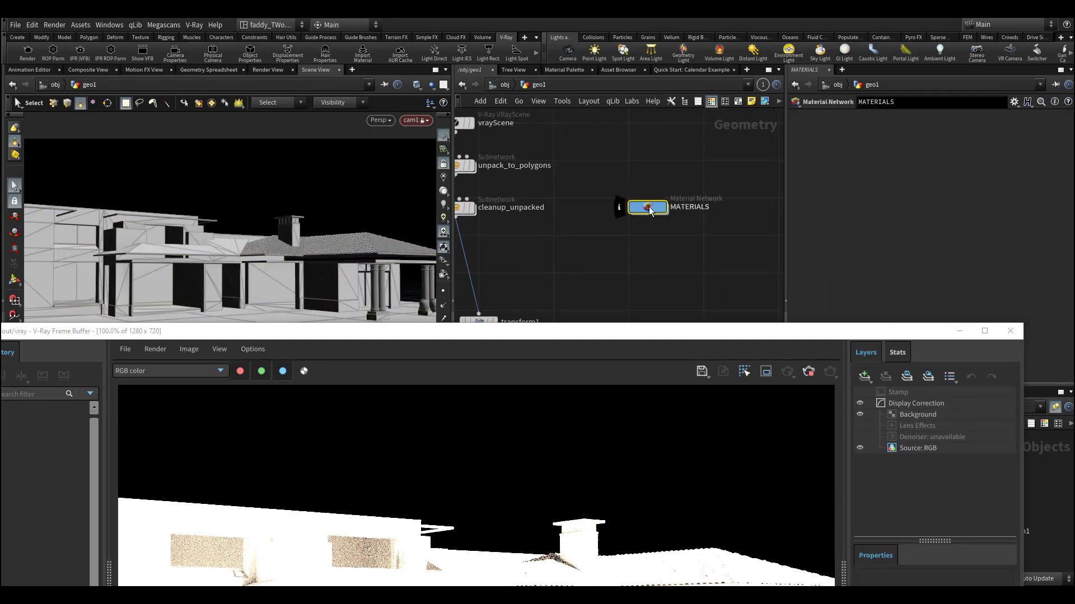
double_click(649, 210)
key(u)
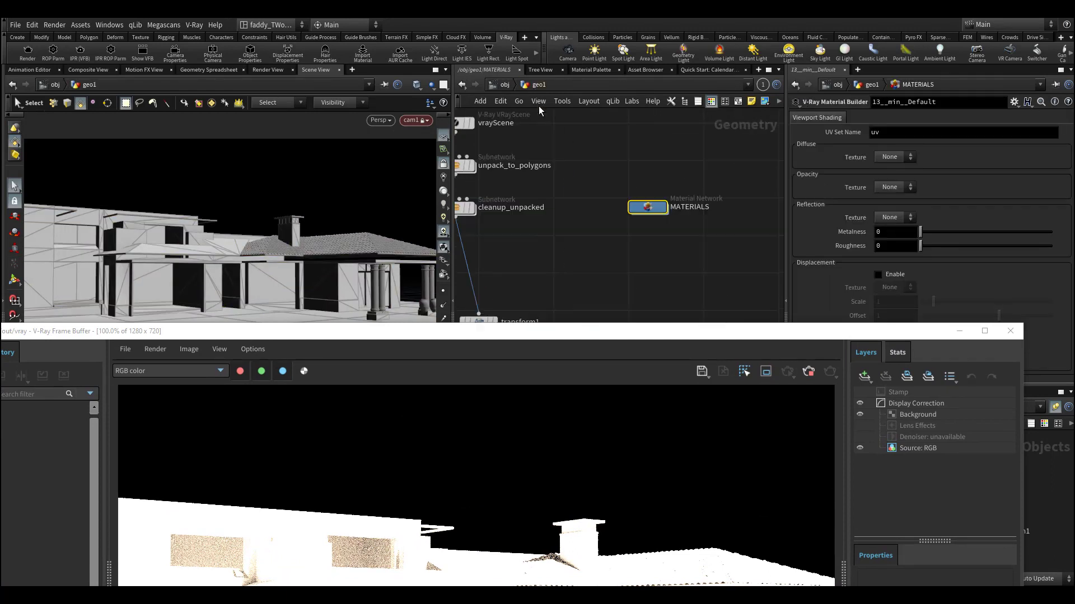
Select the unpack_to_polygons node in the geo1 network and stop the interactive V-Ray render
middle_drag(554, 140, 583, 180)
middle_drag(611, 218, 905, 291)
click(563, 205)
click(560, 192)
click(558, 228)
middle_drag(552, 199, 499, 172)
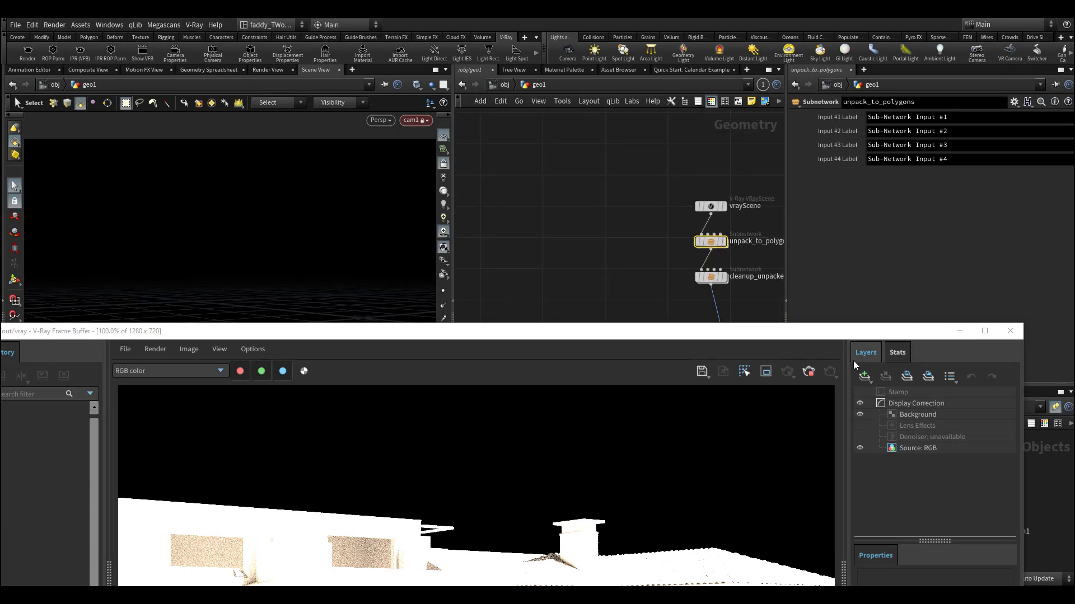
click(811, 371)
Add a V-Ray VRayScene node beside the existing chain and load AI44_005.vrscene into it
key(Tab)
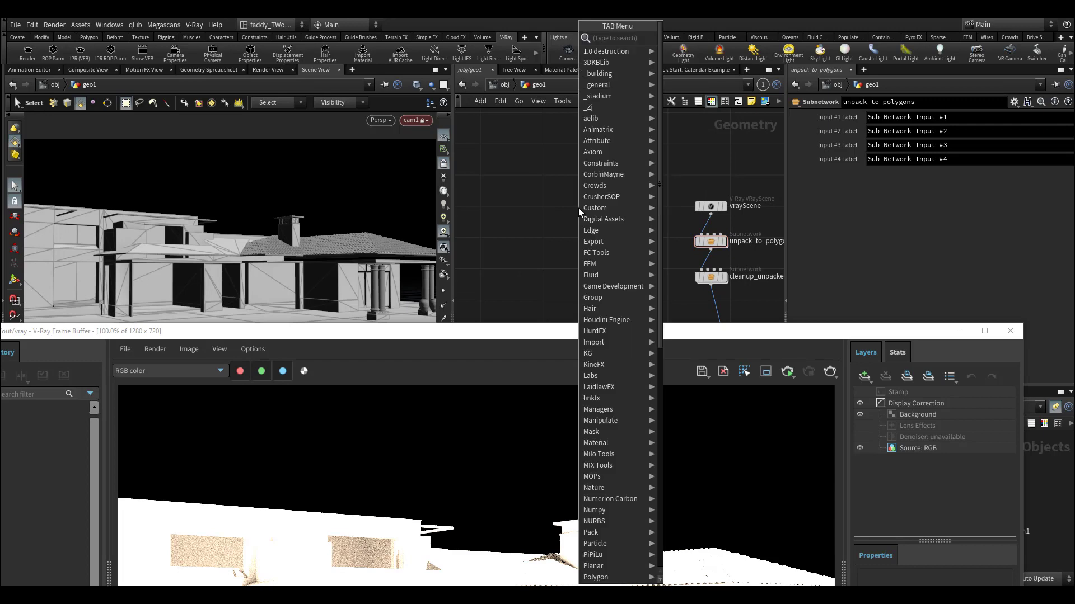
text(vra)
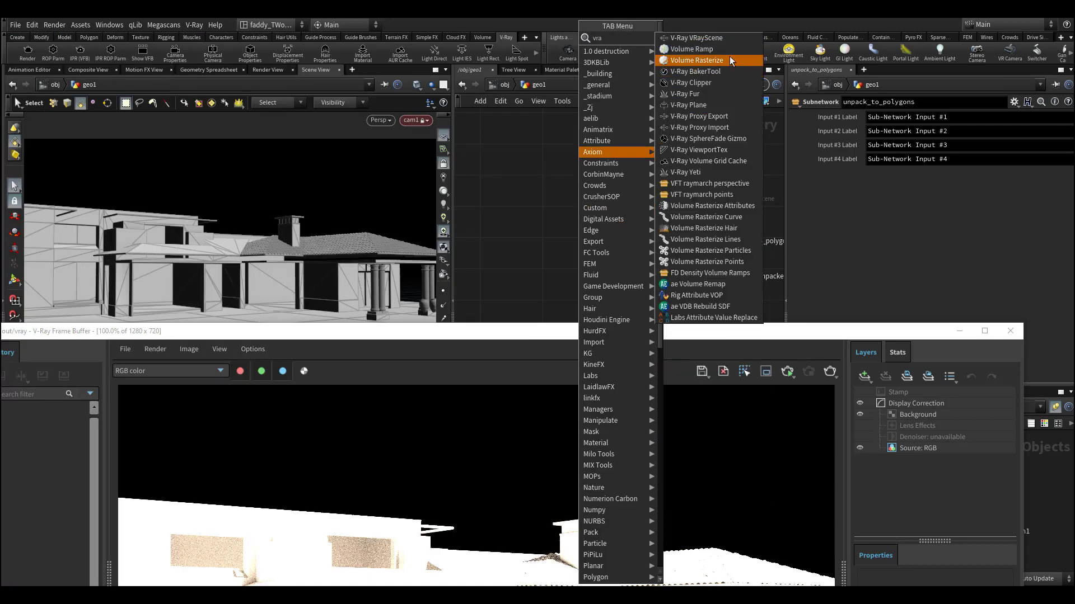
click(727, 39)
click(592, 167)
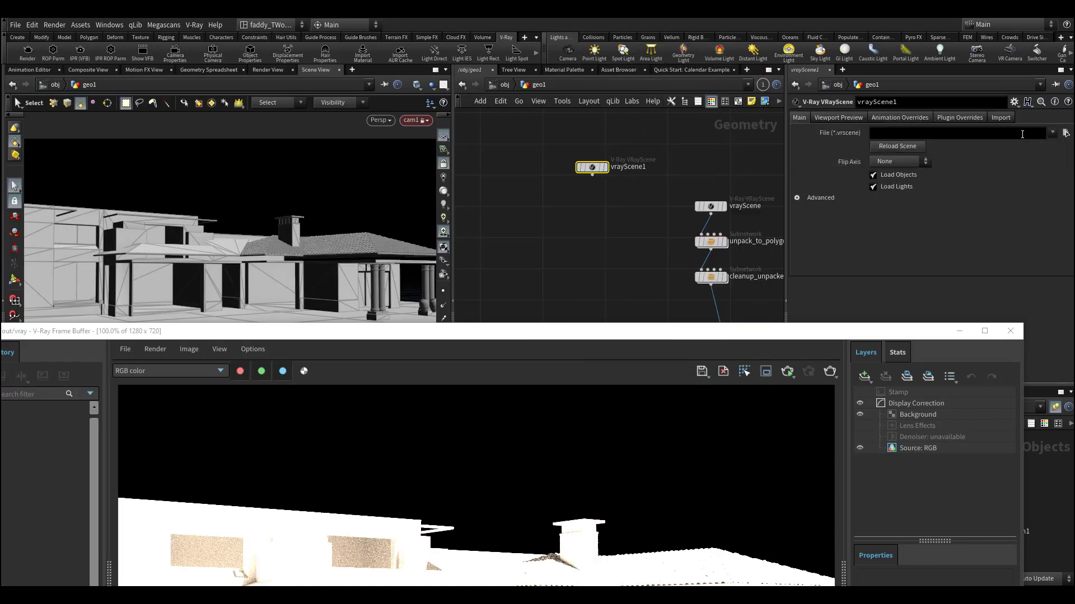
click(1066, 135)
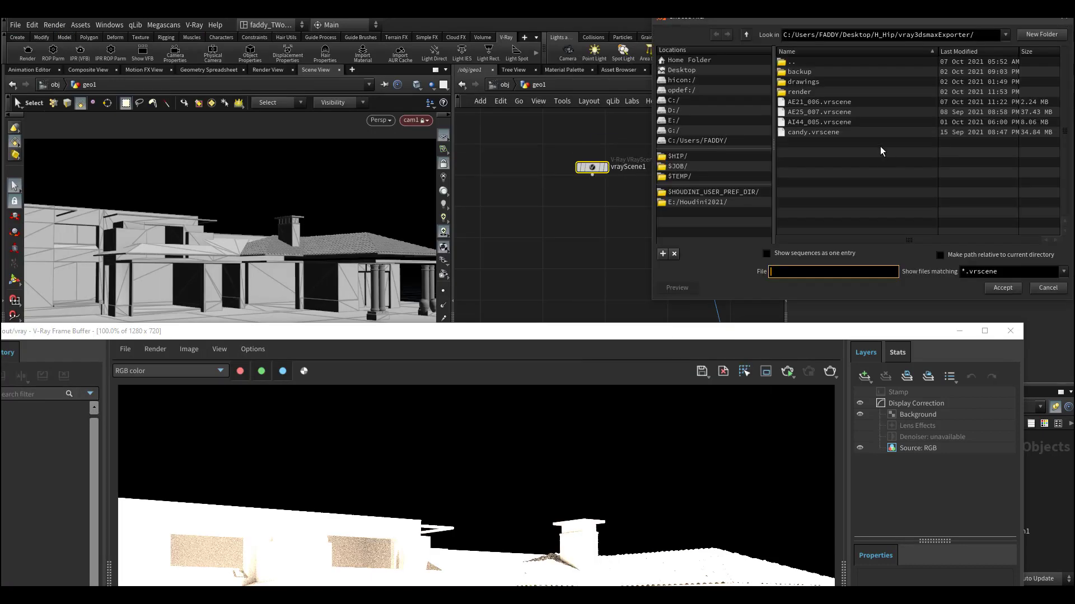
double_click(825, 120)
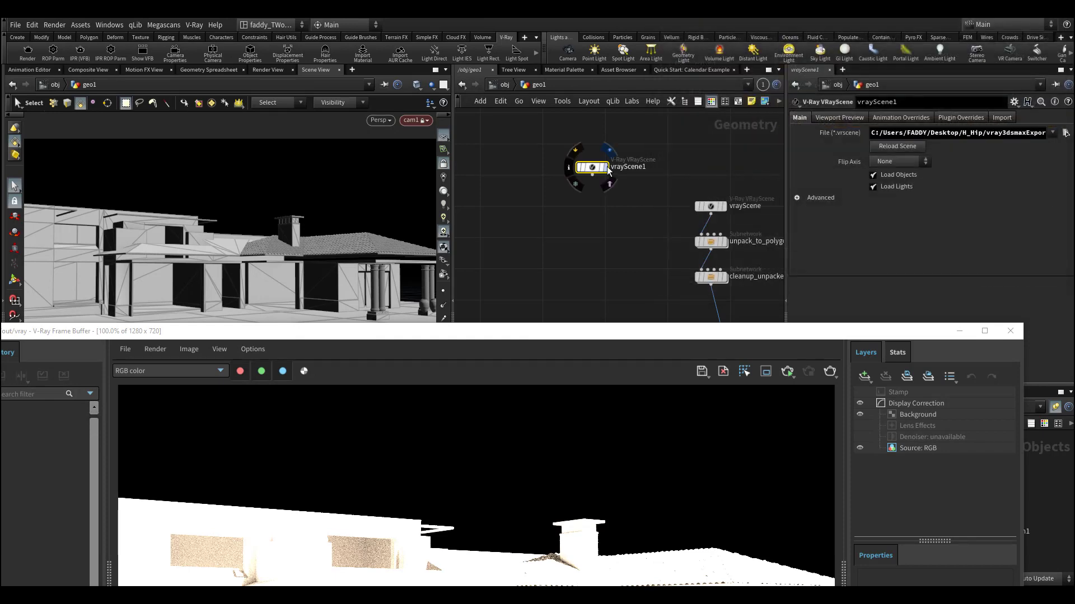
Display the vrayScene1 node, close the V-Ray frame buffer, and frame the loaded scene in the viewport
drag(593, 170, 562, 187)
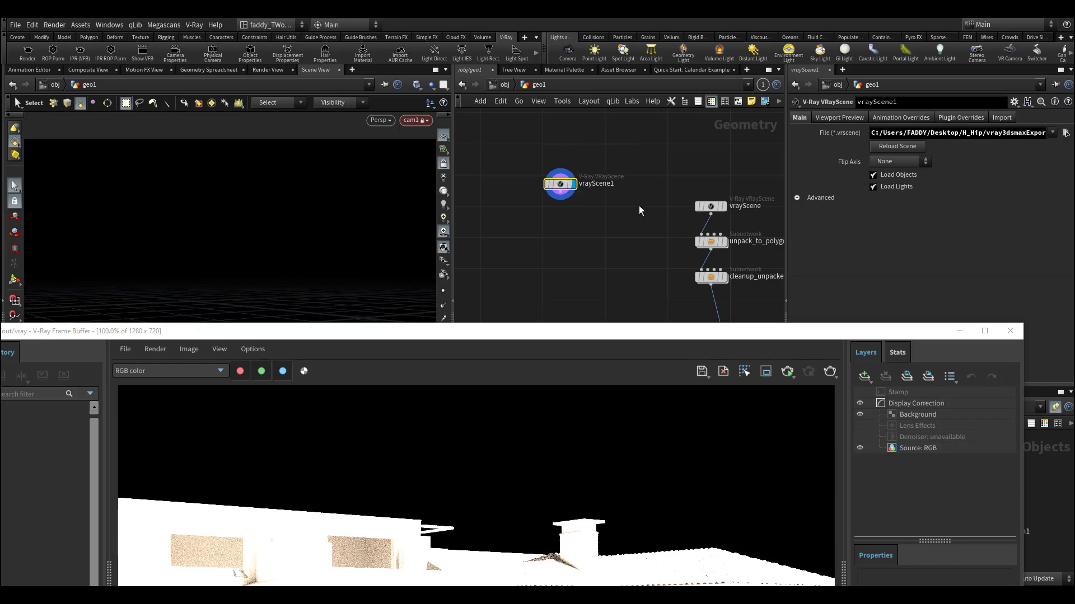
click(1011, 330)
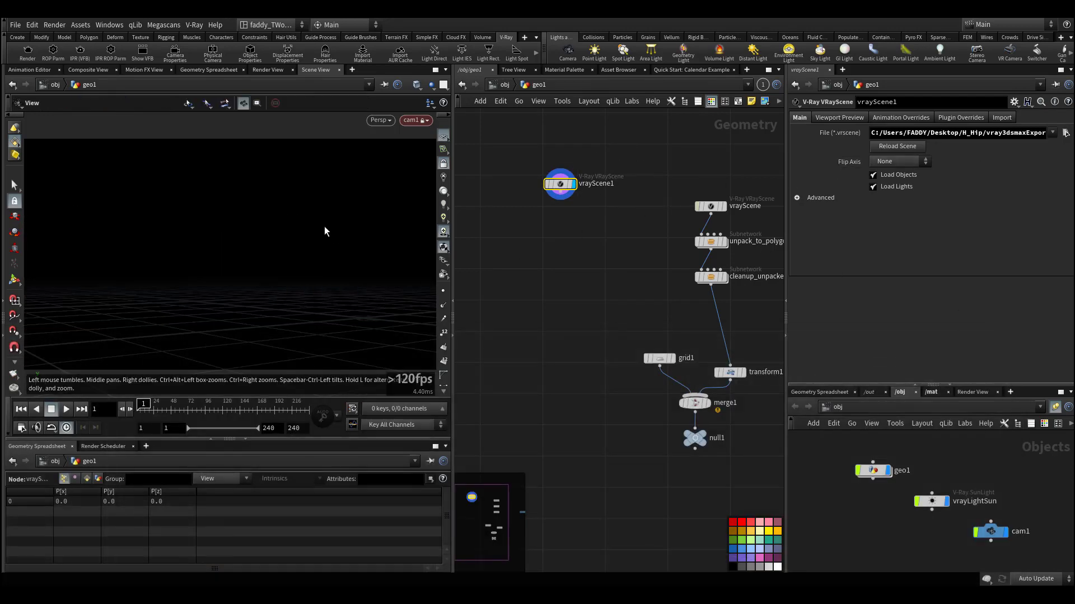
key(space+g)
alt+drag(261, 259, 237, 253)
Import the vrayScene1 materials, unpack the scene to polygons, and close the console window
click(1003, 118)
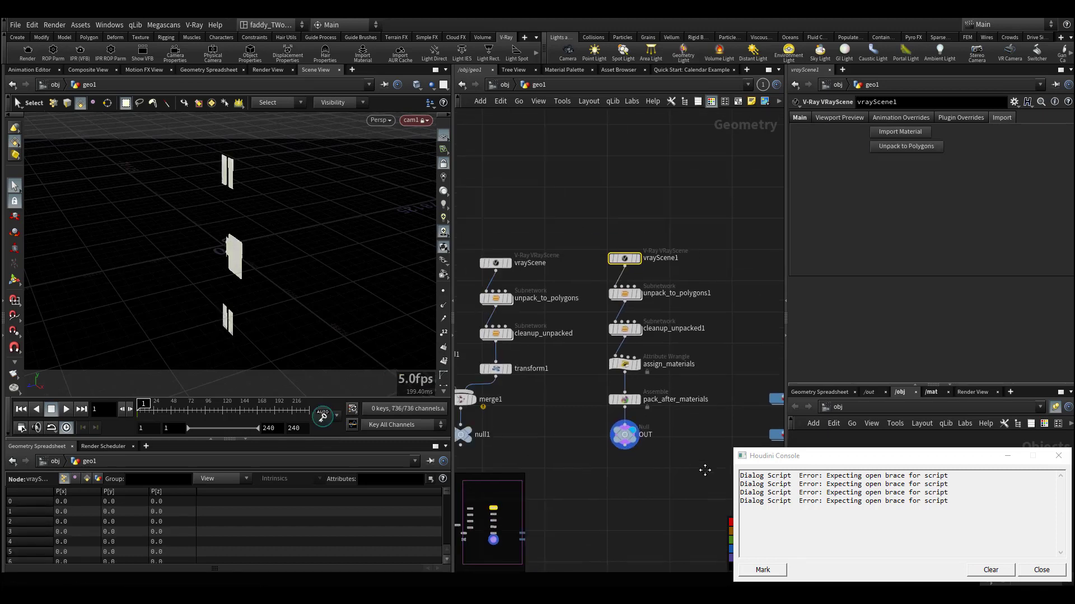
scroll(707, 291, down, 5)
middle_drag(699, 272, 665, 278)
scroll(665, 279, up, 8)
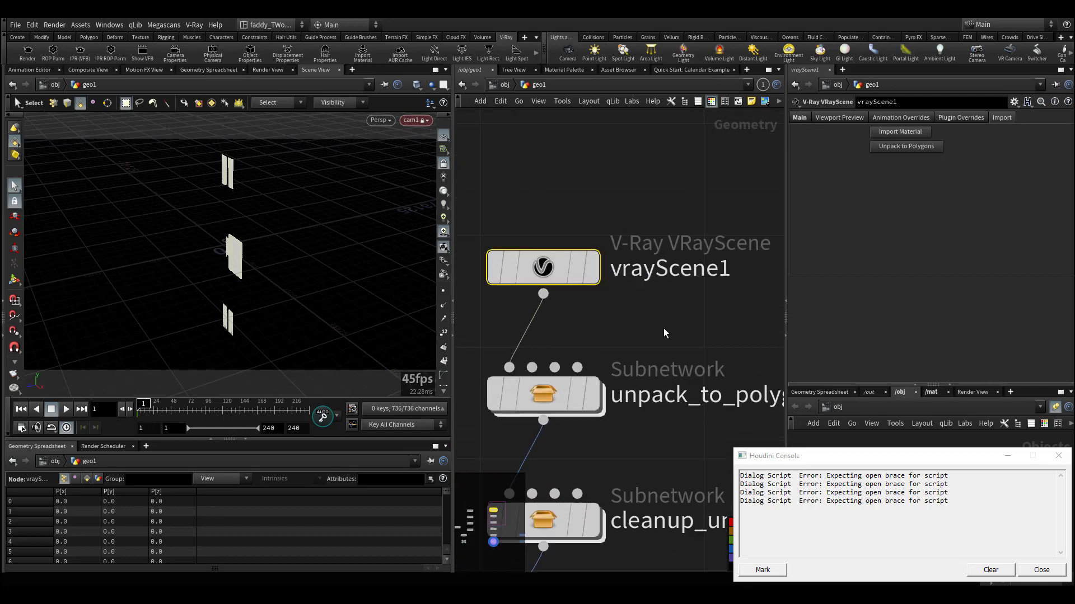
click(1057, 456)
Display unpack_to_polygons1 and examine its unpacked geometry up close in the viewport
middle_drag(684, 305, 711, 220)
click(618, 308)
click(577, 312)
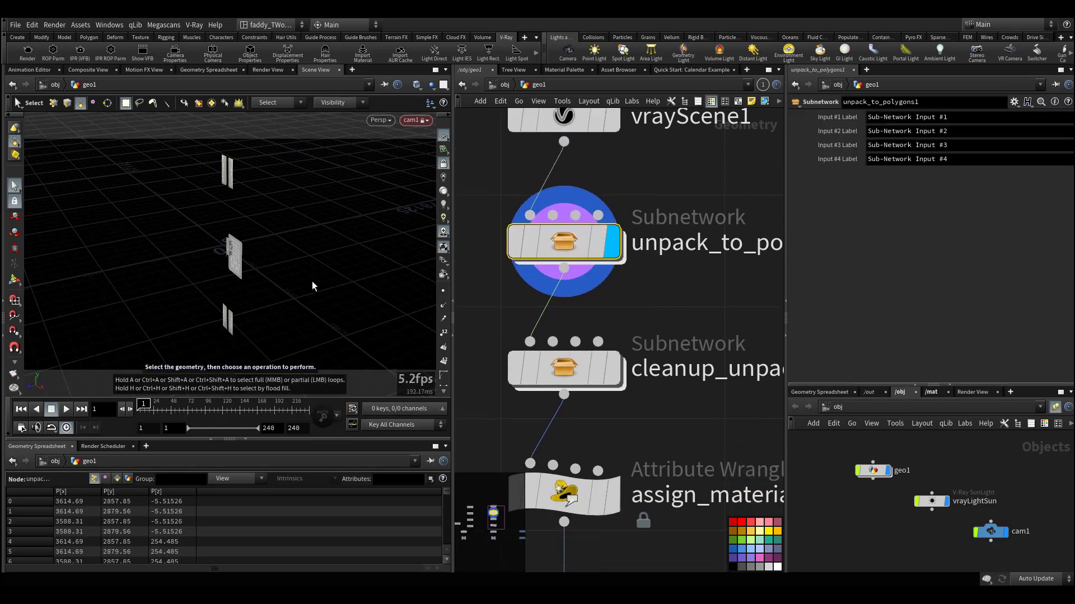
key(Escape)
key(f)
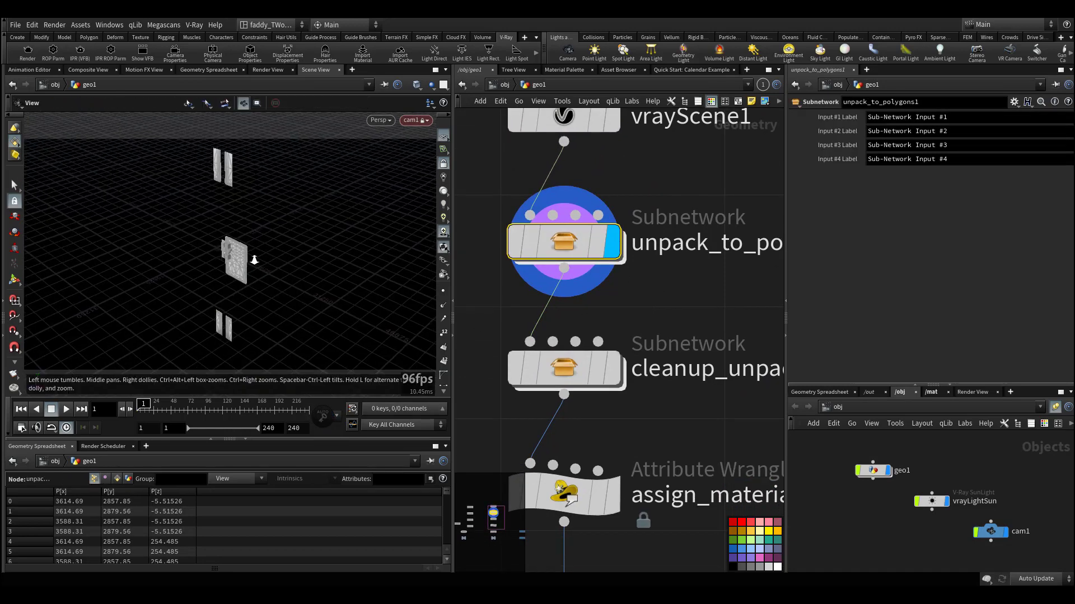
right_drag(471, 232, 331, 234)
drag(331, 234, 274, 211)
right_drag(274, 211, 311, 211)
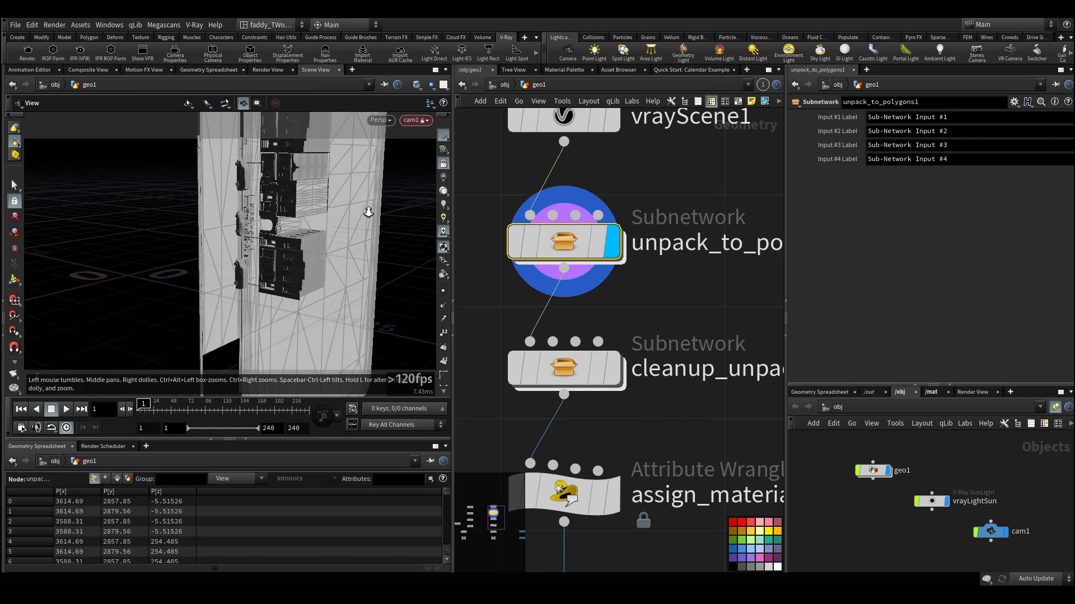
middle_drag(312, 211, 297, 217)
drag(297, 218, 311, 216)
Display cleanup_unpacked1 and inspect the wrangle and group delete nodes inside it before returning to geo1
middle_drag(653, 306, 580, 238)
mouse_move(548, 294)
click(502, 302)
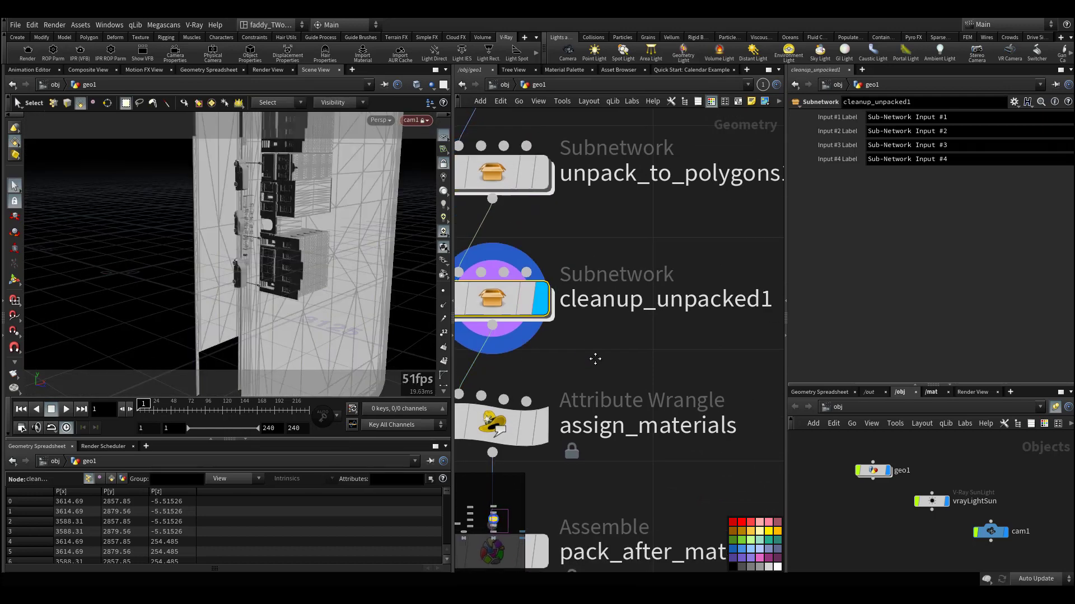
middle_drag(503, 302, 567, 247)
double_click(567, 246)
scroll(677, 304, up, 3)
middle_drag(668, 282, 729, 277)
drag(480, 222, 495, 233)
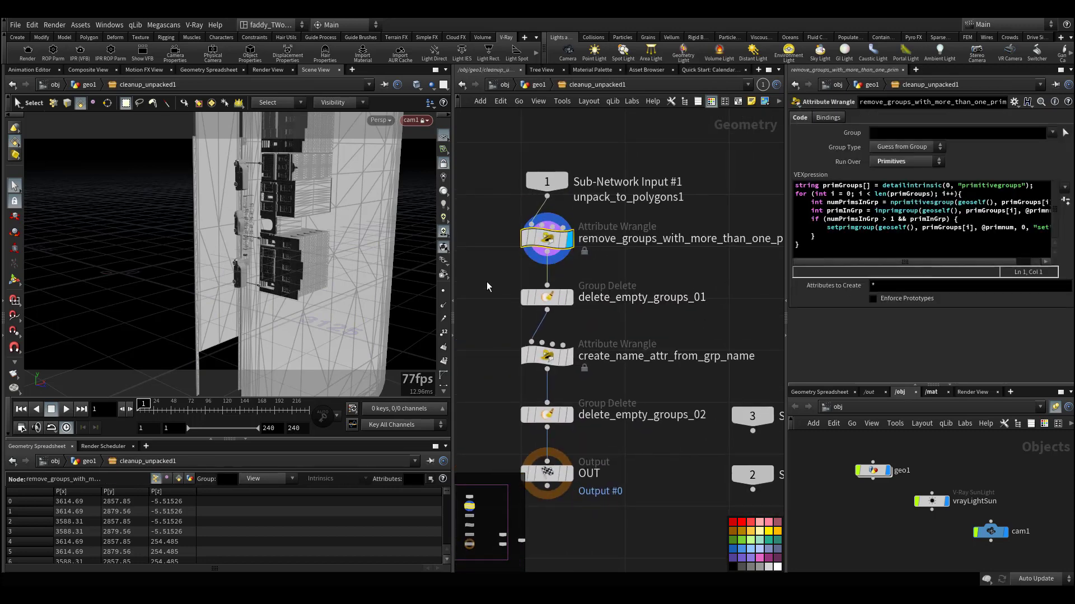
click(535, 298)
click(534, 356)
middle_drag(581, 241, 571, 182)
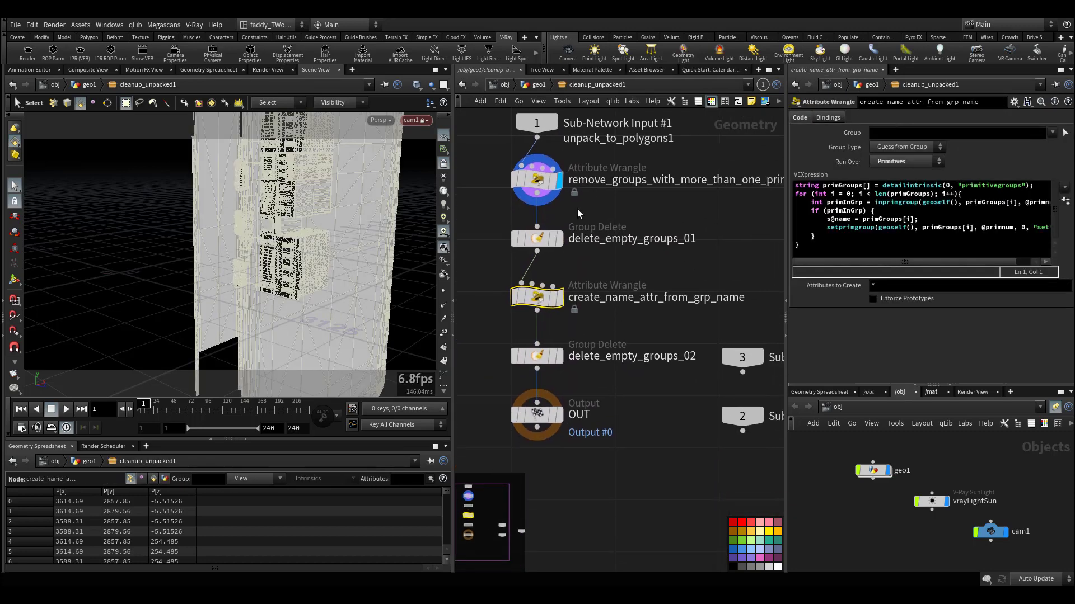
click(544, 85)
Review the material assignment code in the assign_materials wrangle and locate the MATERIALS1 network
middle_drag(683, 405, 670, 381)
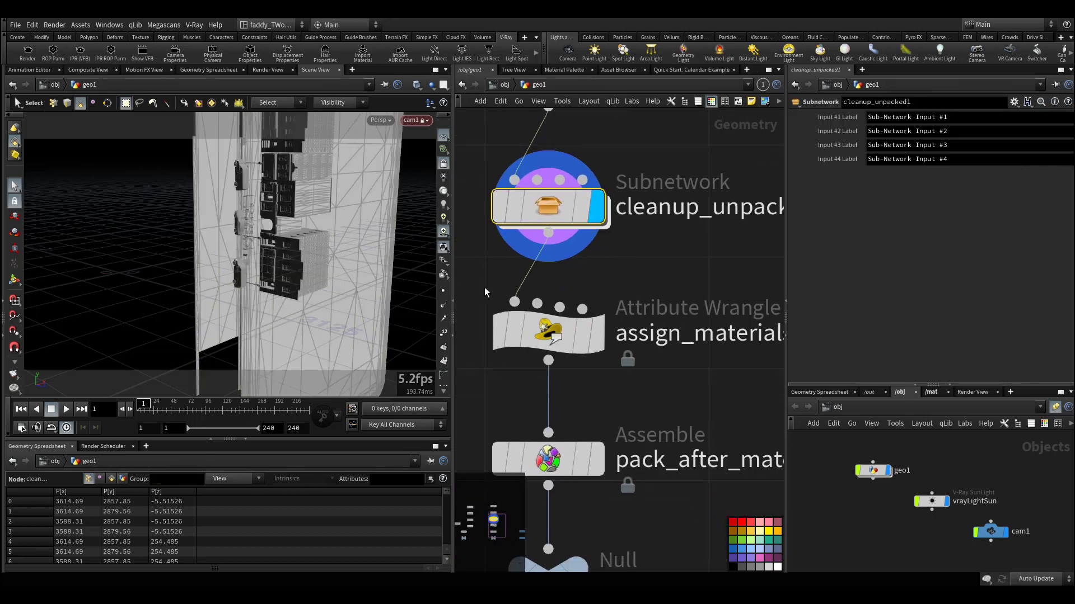
click(891, 297)
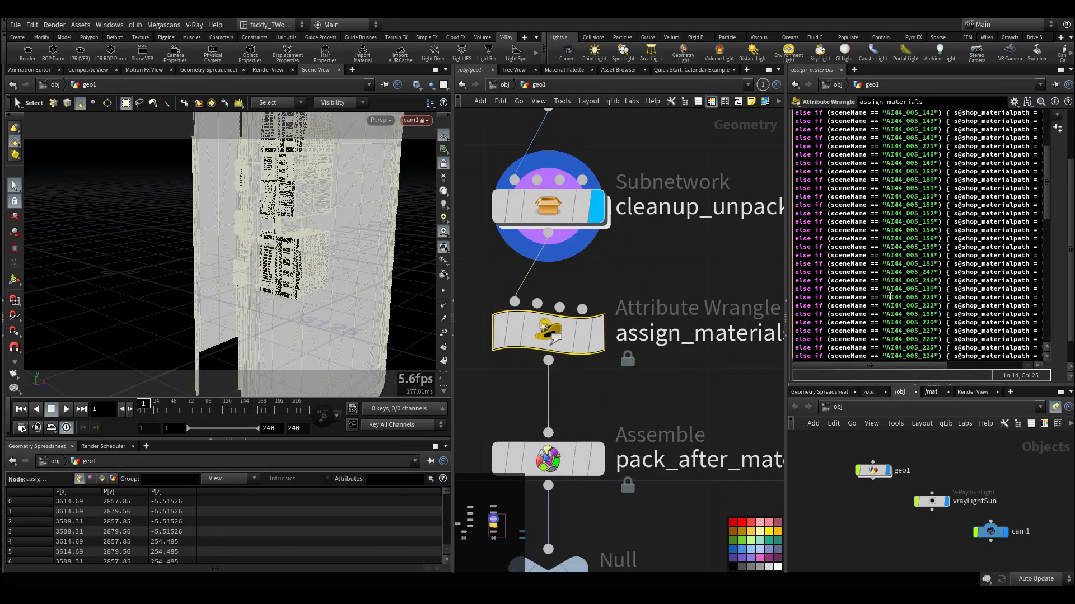
scroll(633, 266, down, 6)
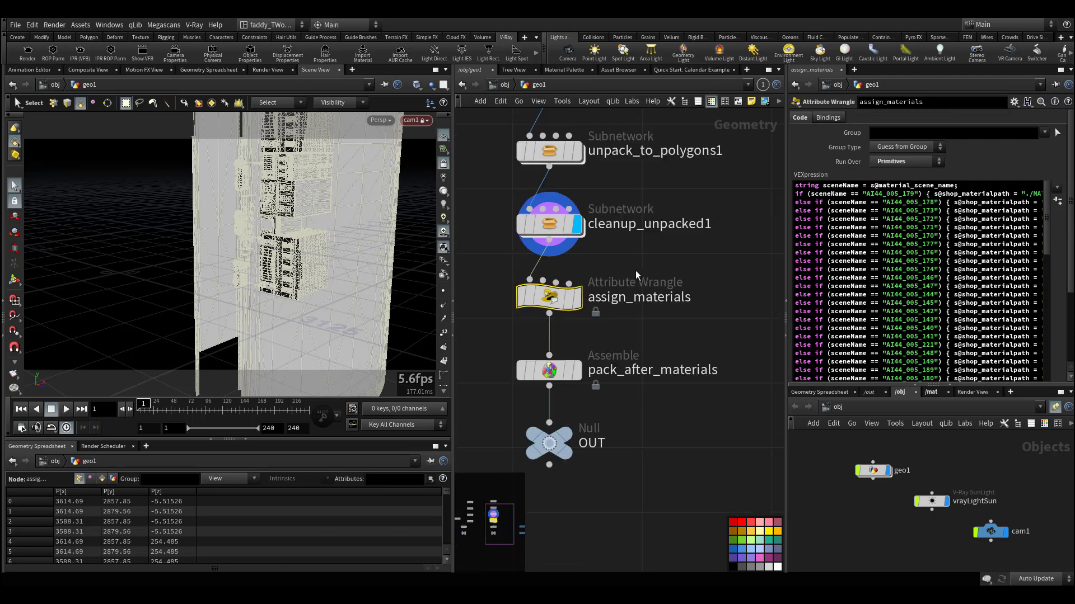
drag(647, 280, 739, 361)
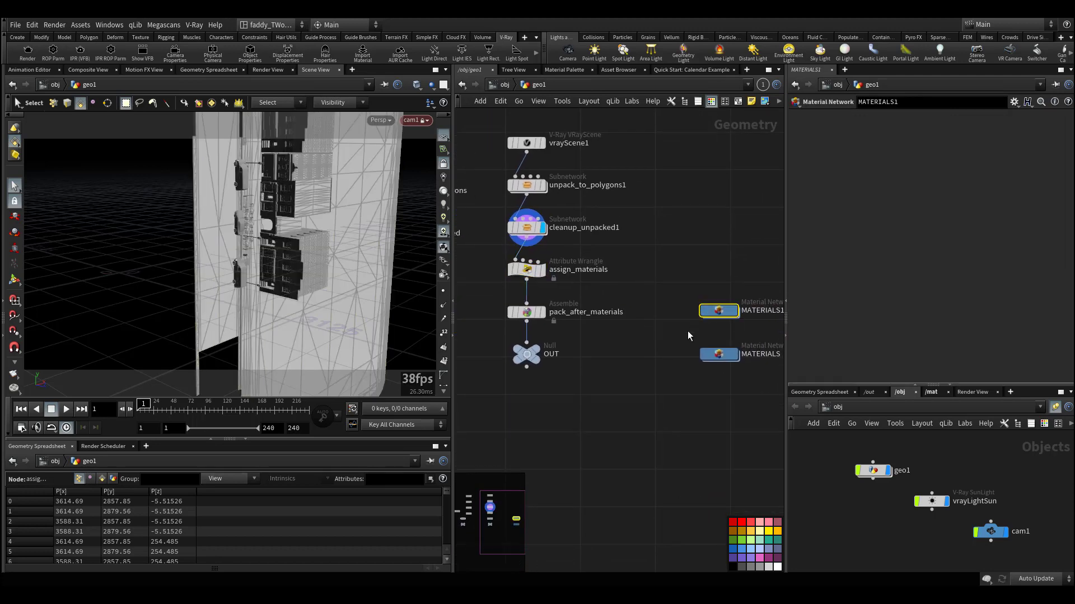
Review the pack_after_materials settings and display the OUT null at the end of the vrayScene1 chain
middle_drag(640, 330, 633, 286)
scroll(567, 293, up, 4)
click(638, 322)
scroll(626, 334, up, 1)
drag(501, 314, 694, 404)
middle_drag(704, 409, 713, 383)
scroll(659, 358, up, 1)
middle_drag(653, 355, 690, 299)
click(609, 359)
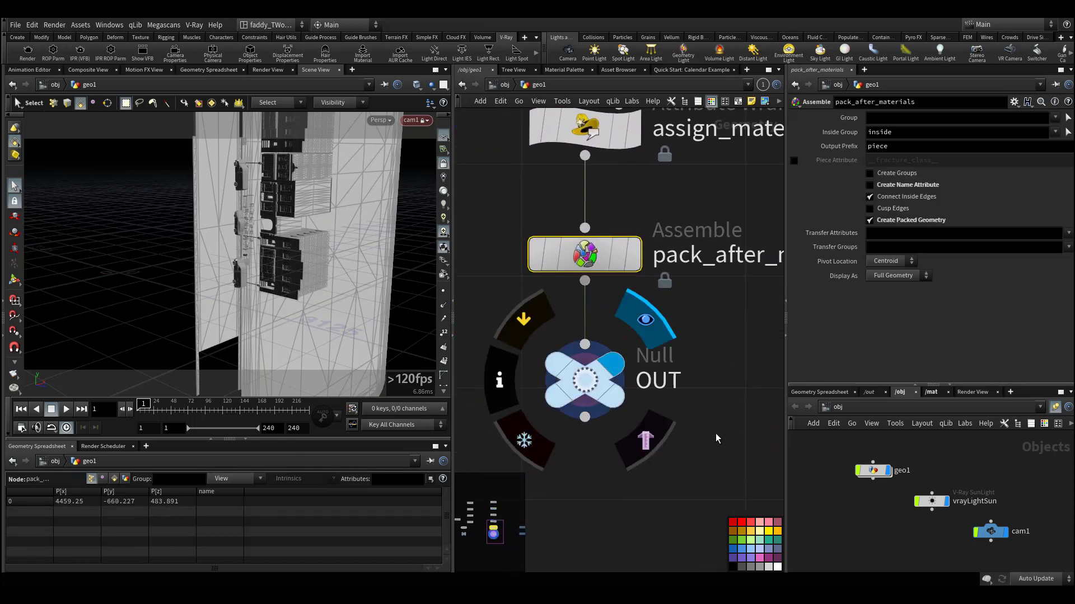
Move the grid1, transform1, merge1 and null1 nodes beneath OUT, connect OUT to transform1, and display null1
scroll(703, 405, down, 6)
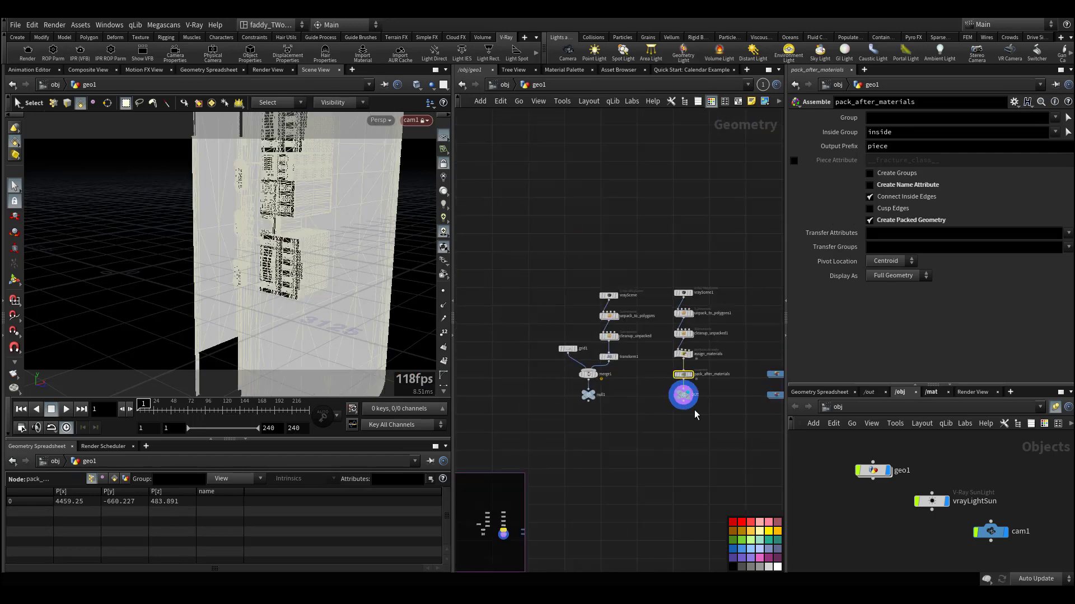
drag(629, 369, 664, 338)
scroll(691, 384, up, 6)
click(691, 384)
middle_drag(622, 335, 692, 185)
click(674, 445)
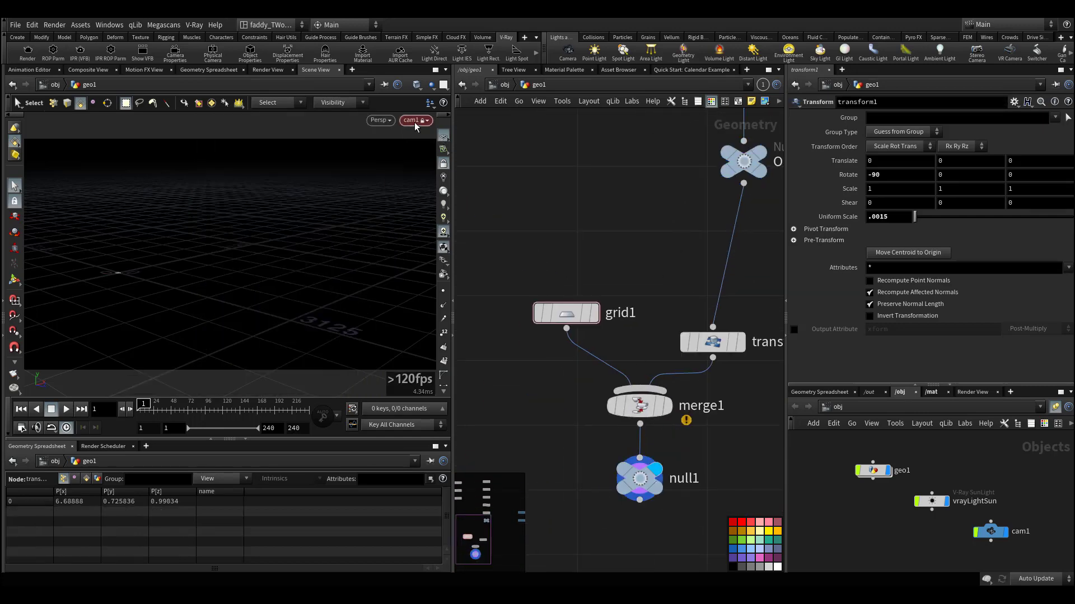
Look through cam1 in the viewport
click(415, 123)
click(424, 173)
key(space)
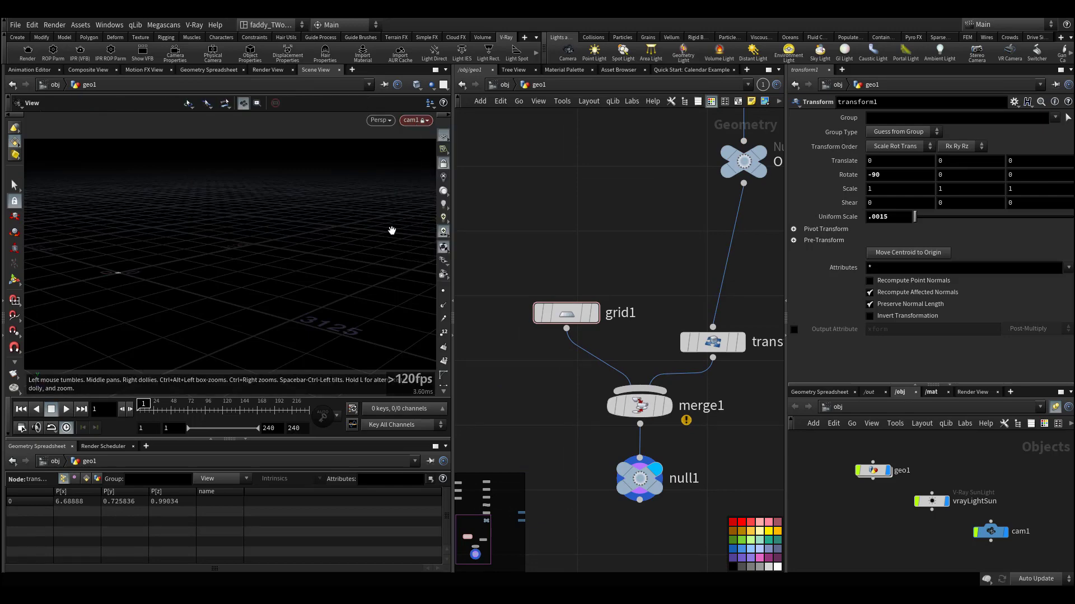
Aim cam1 at the street facades from ground level, with the parked vans and car in frame
drag(381, 235, 221, 240)
key(s)
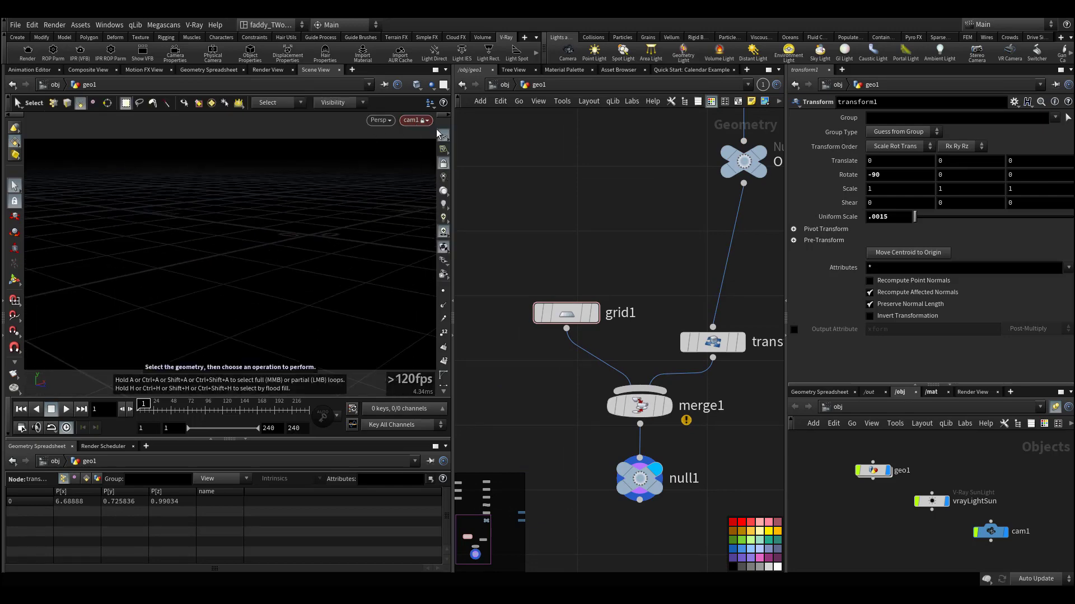
key(Escape)
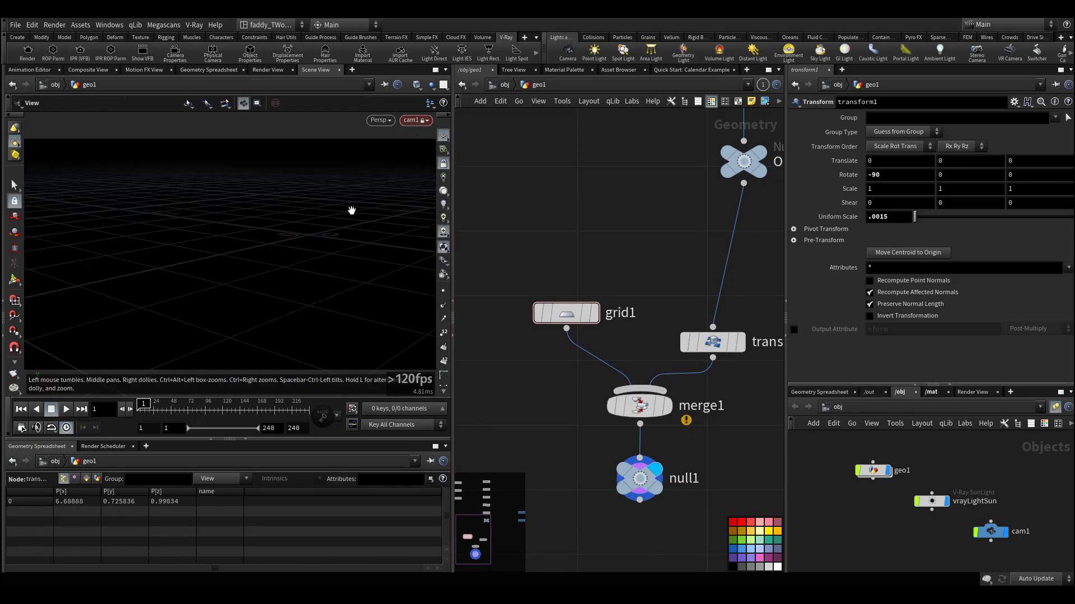
key(g)
drag(285, 254, 343, 275)
right_drag(344, 275, 578, 266)
drag(313, 280, 341, 245)
middle_drag(340, 245, 167, 238)
drag(159, 246, 230, 245)
right_drag(230, 244, 297, 230)
drag(297, 230, 166, 223)
middle_drag(166, 224, 262, 235)
right_drag(261, 235, 200, 252)
middle_drag(199, 252, 174, 270)
key(s)
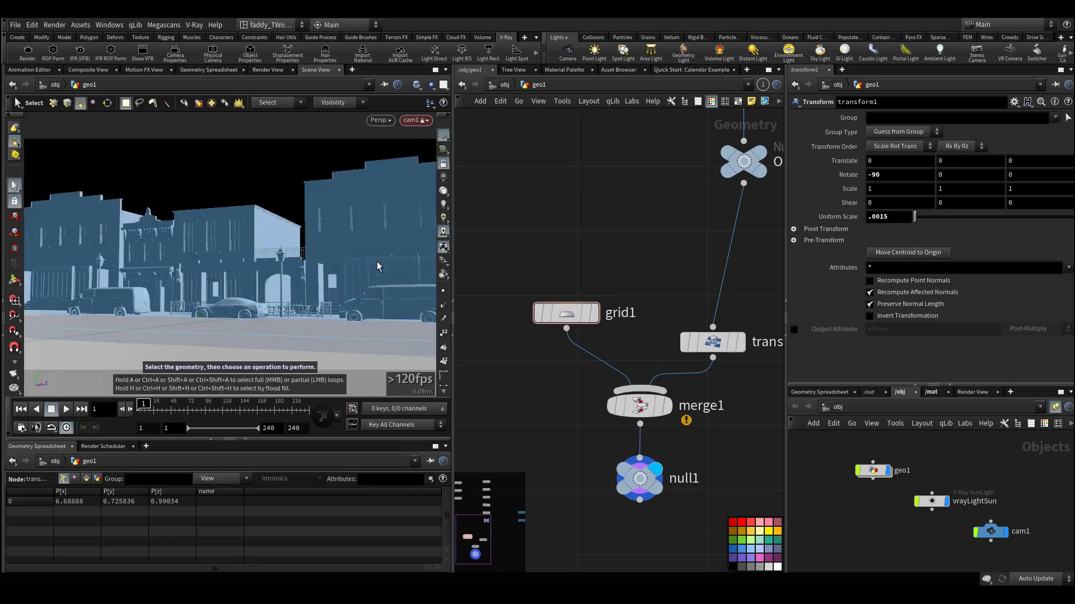
Select the pack_after_materials node and start an interactive V-Ray render in the frame buffer
middle_drag(638, 163, 533, 317)
drag(547, 215, 778, 270)
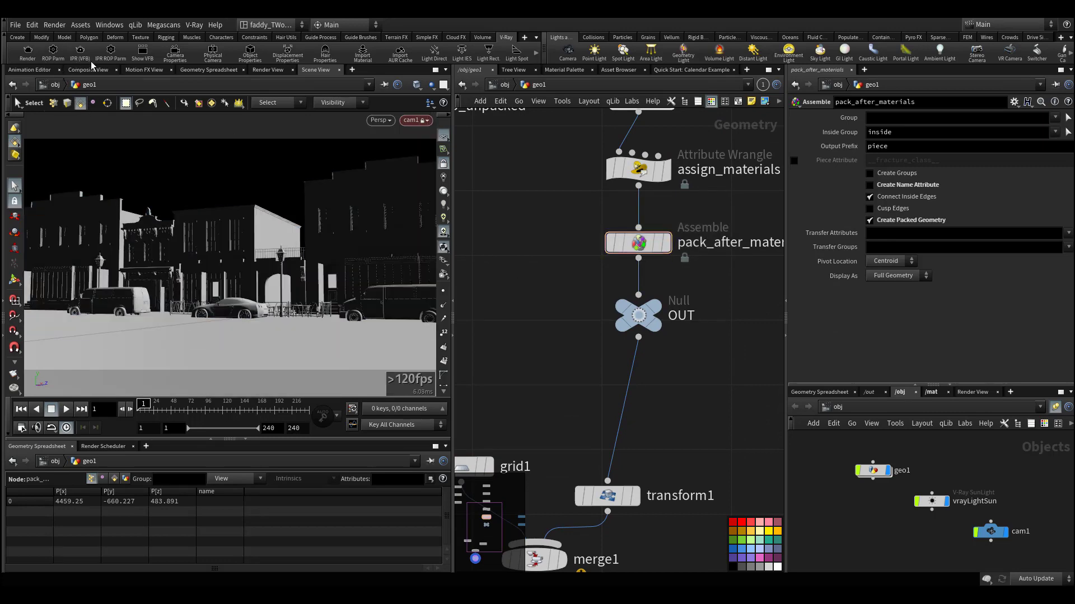
click(83, 51)
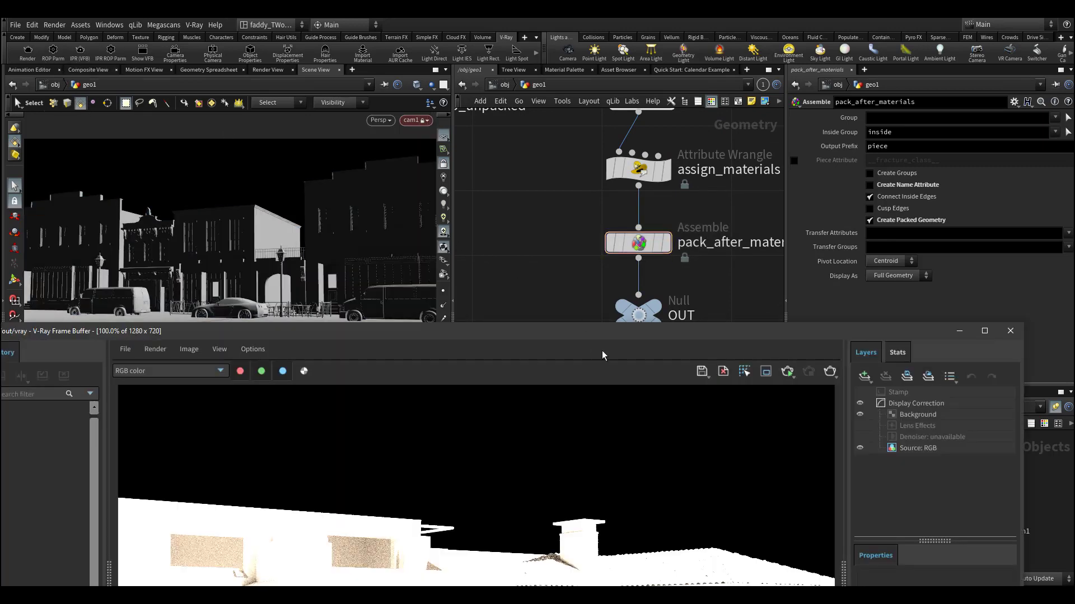
drag(588, 332, 627, 72)
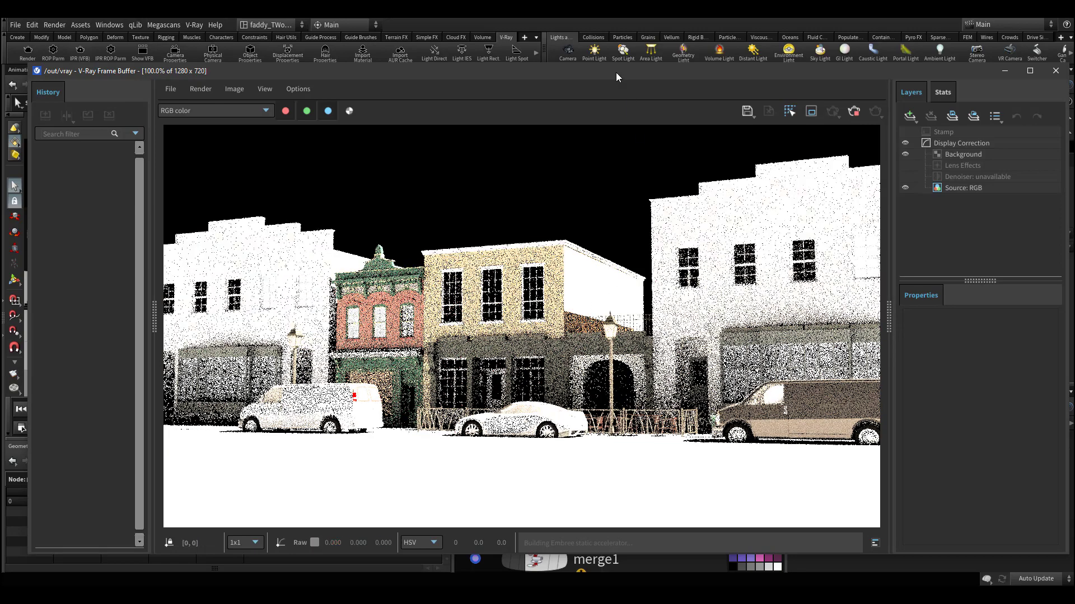
Lower the vrayLightSun intensity to 0.49 at object level and look over its remaining settings
drag(616, 76, 529, 247)
click(506, 86)
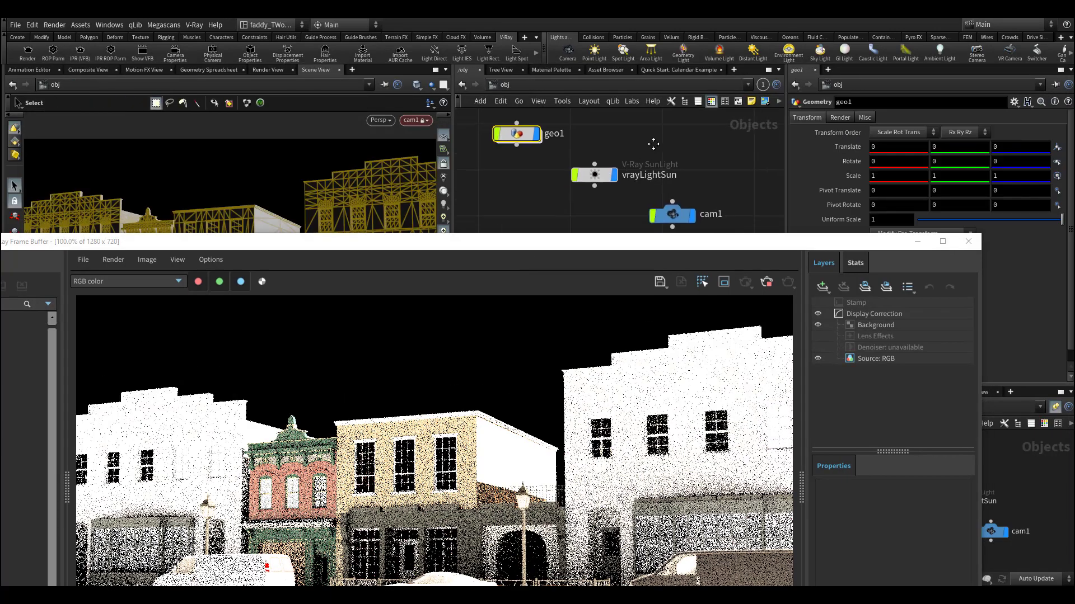
click(644, 174)
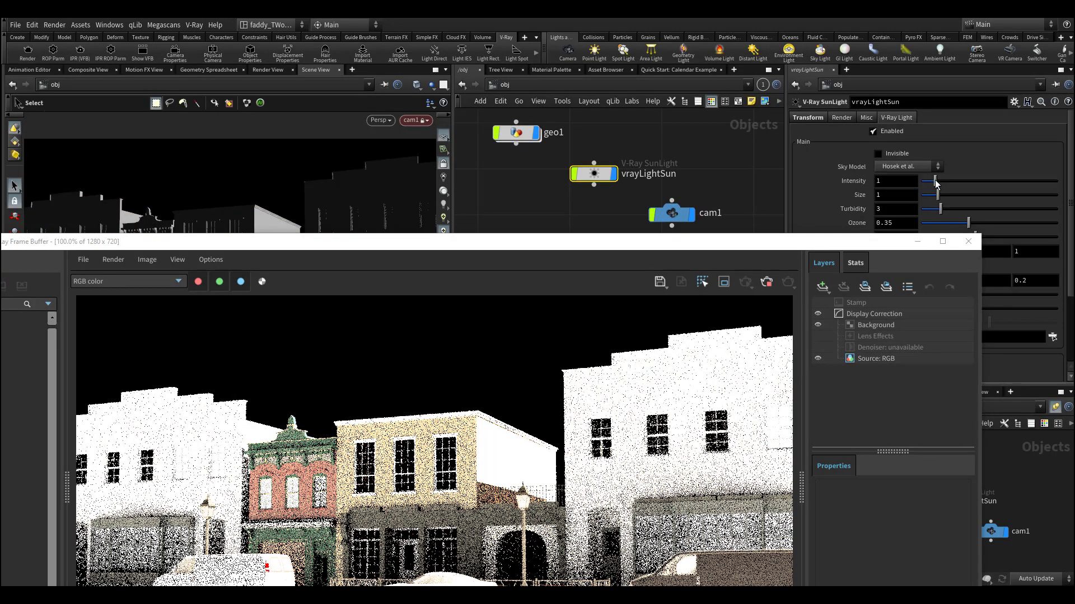
drag(935, 180, 929, 180)
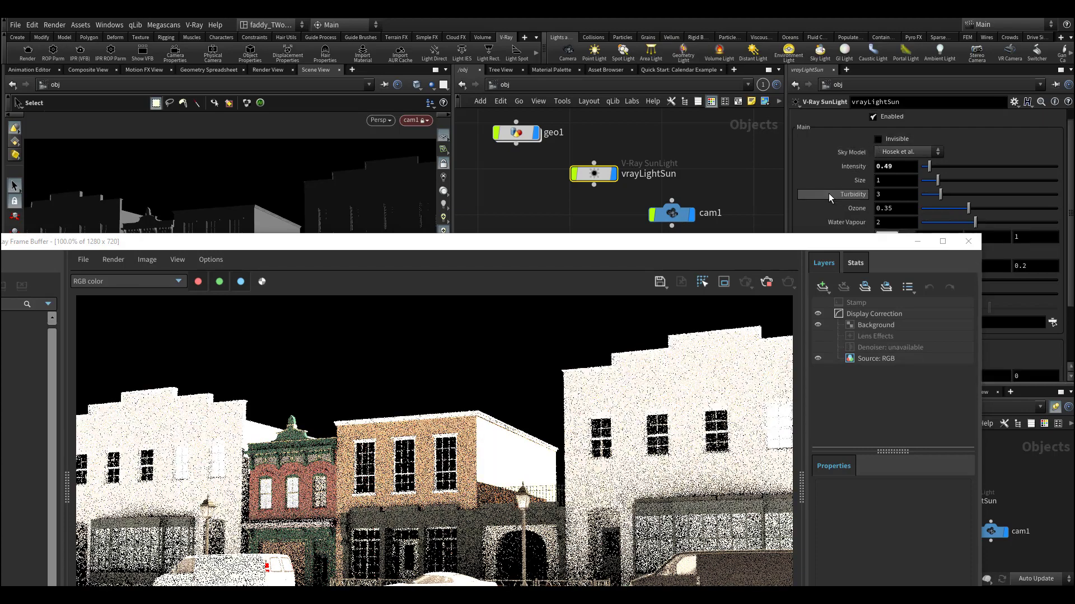
scroll(828, 193, down, 3)
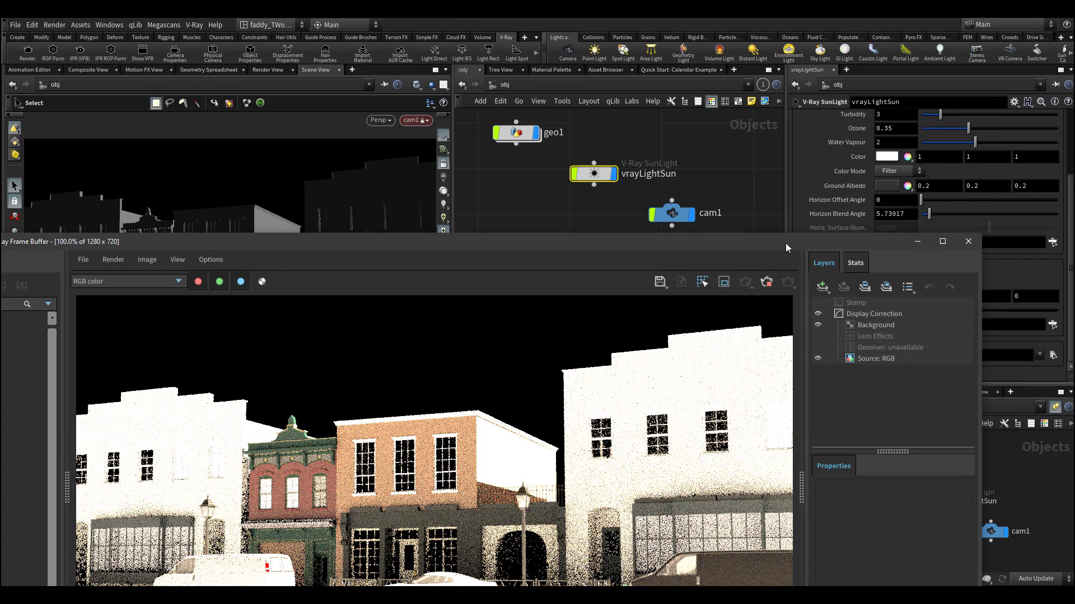
drag(785, 243, 842, 112)
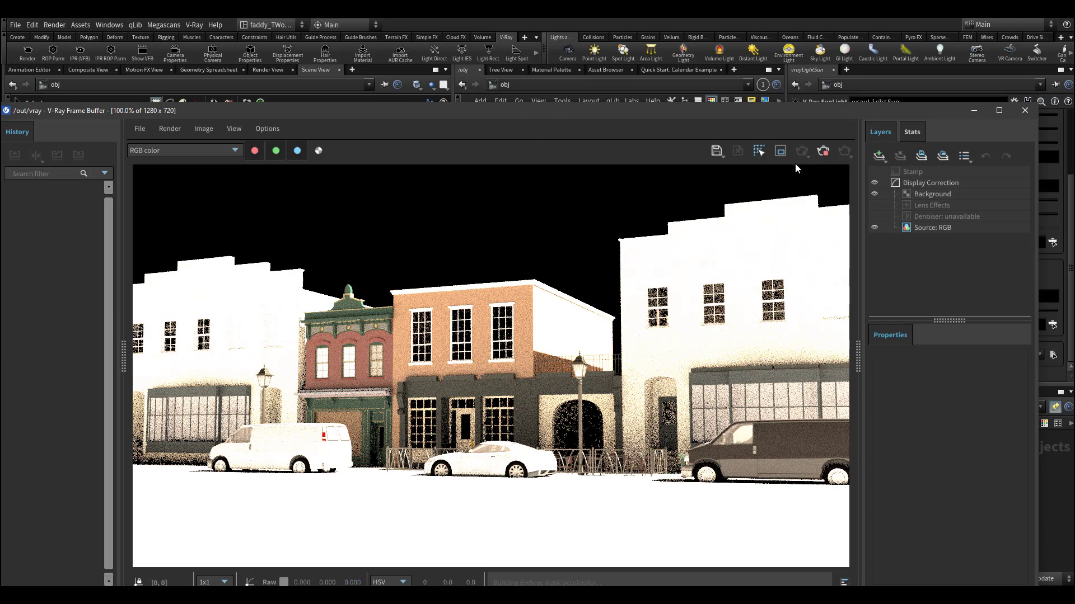
Bypass the pack_after_materials node inside geo1 and restart the interactive V-Ray render
drag(701, 113, 638, 322)
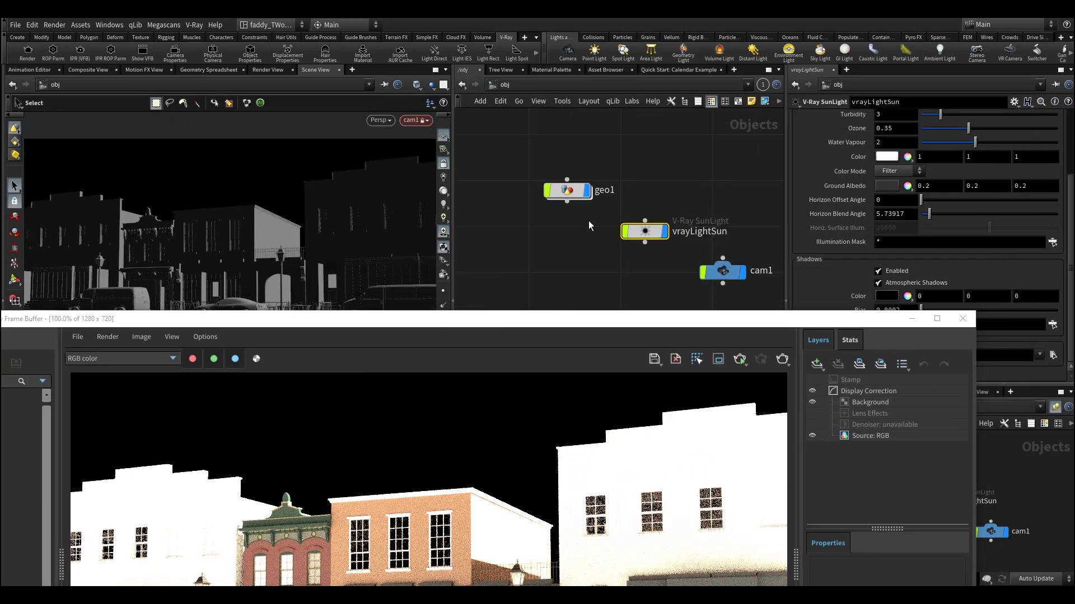
double_click(581, 197)
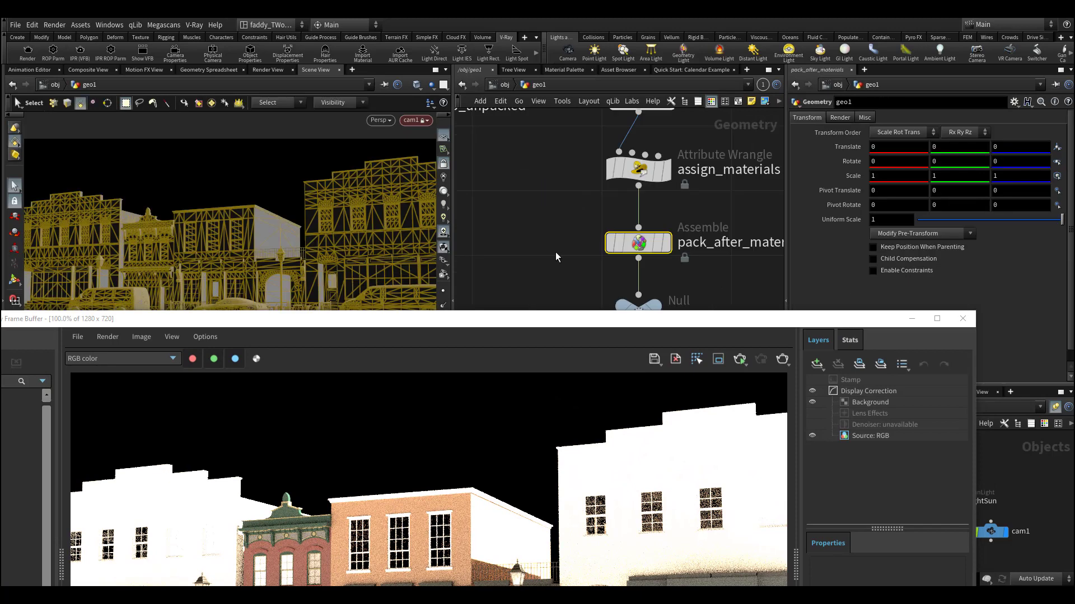
click(620, 244)
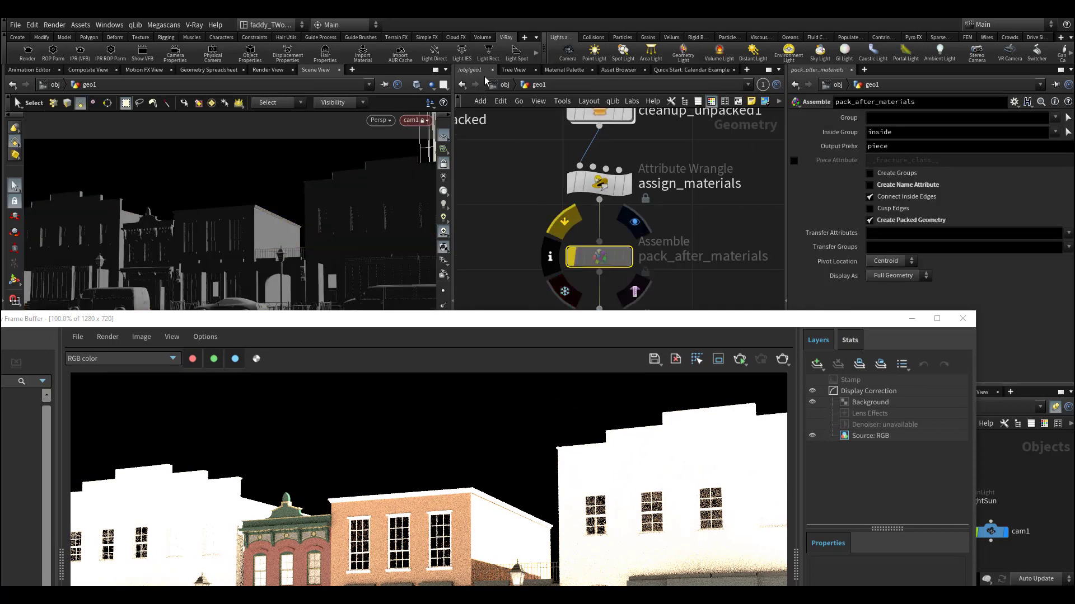
click(502, 86)
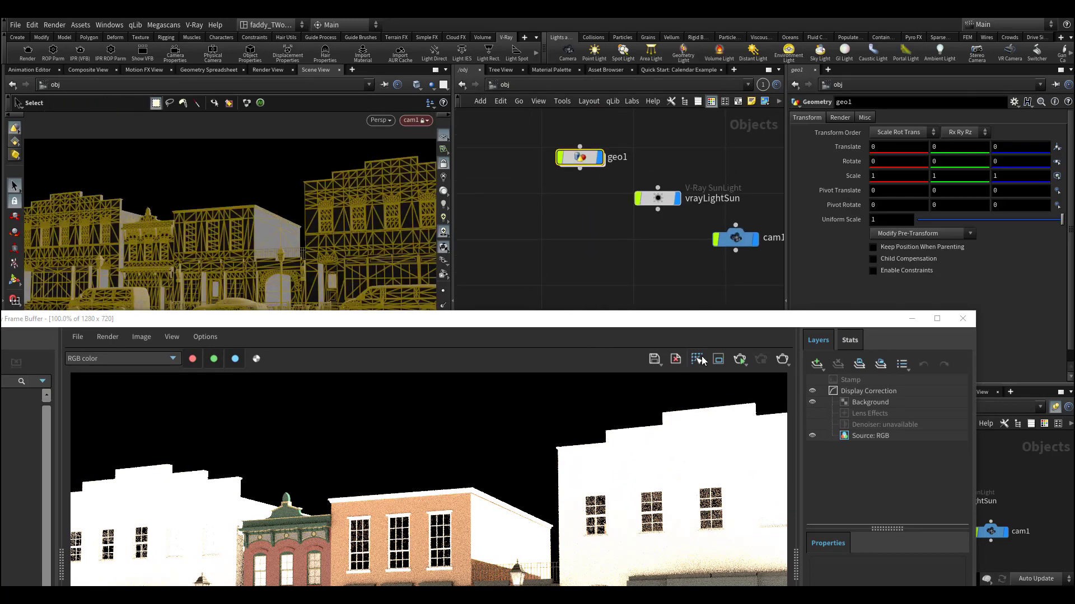
click(736, 357)
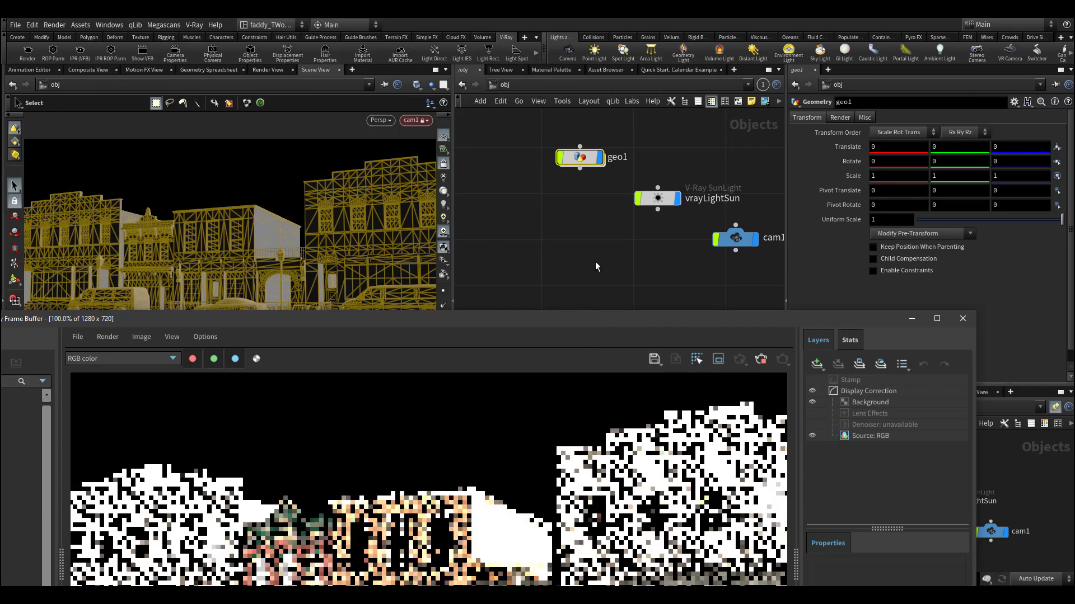
drag(579, 318, 700, 436)
Display the OUT null inside geo1 and unlock cam1 from the viewport
click(592, 176)
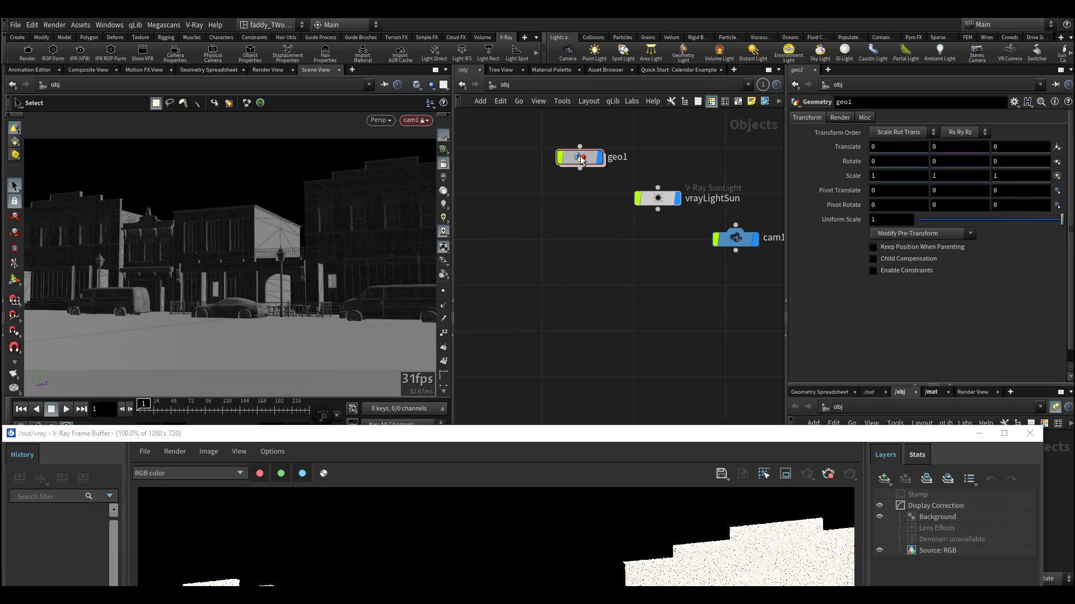
double_click(580, 158)
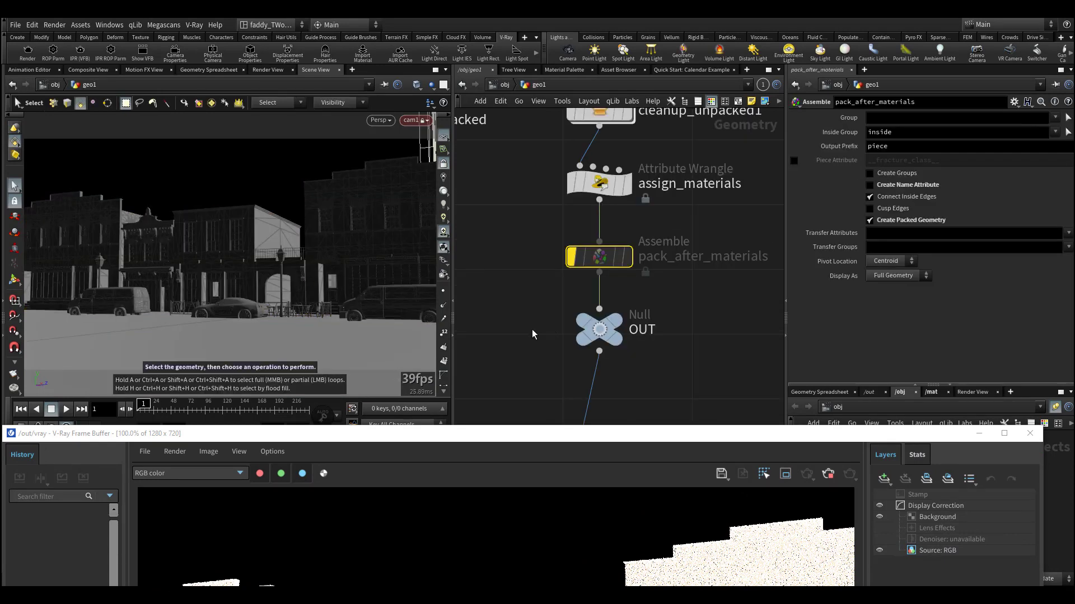
middle_drag(531, 334, 550, 251)
mouse_move(617, 252)
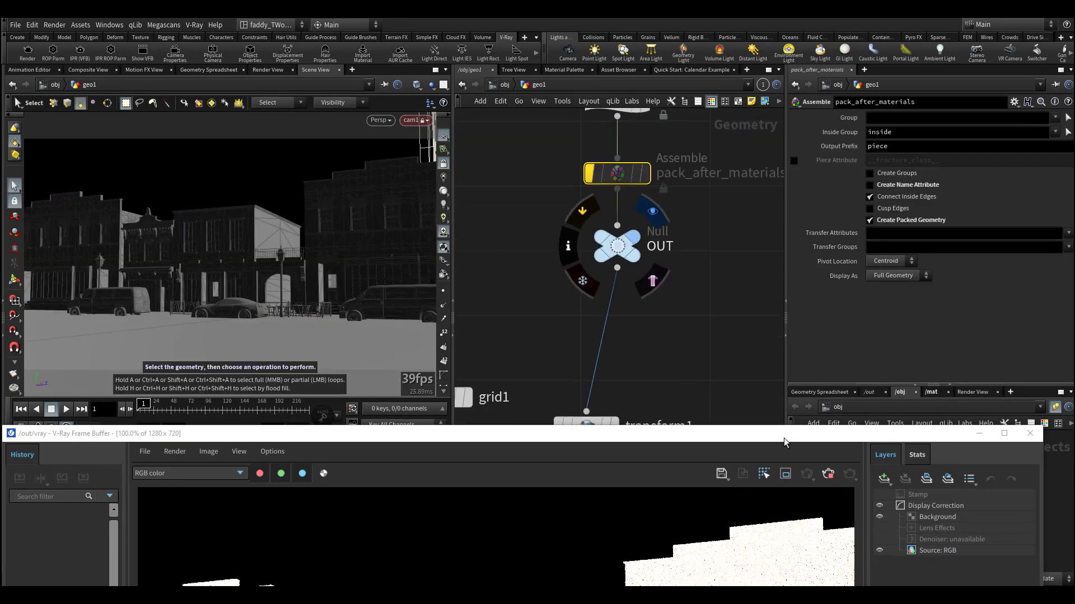
click(618, 247)
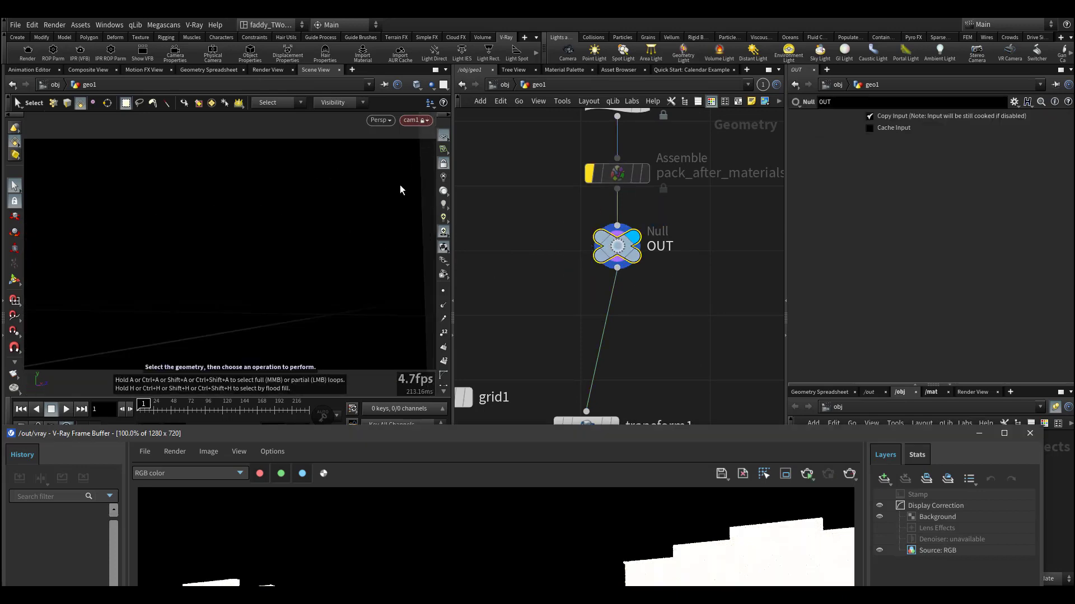
click(444, 164)
key(space+g)
key(space)
drag(269, 272, 294, 263)
Select and display the transform1 node, and bring the street buildings and cars into a free perspective view
middle_drag(585, 399, 614, 314)
click(642, 343)
click(618, 342)
key(Escape)
drag(338, 259, 192, 261)
right_drag(192, 262, 269, 268)
middle_drag(269, 269, 274, 203)
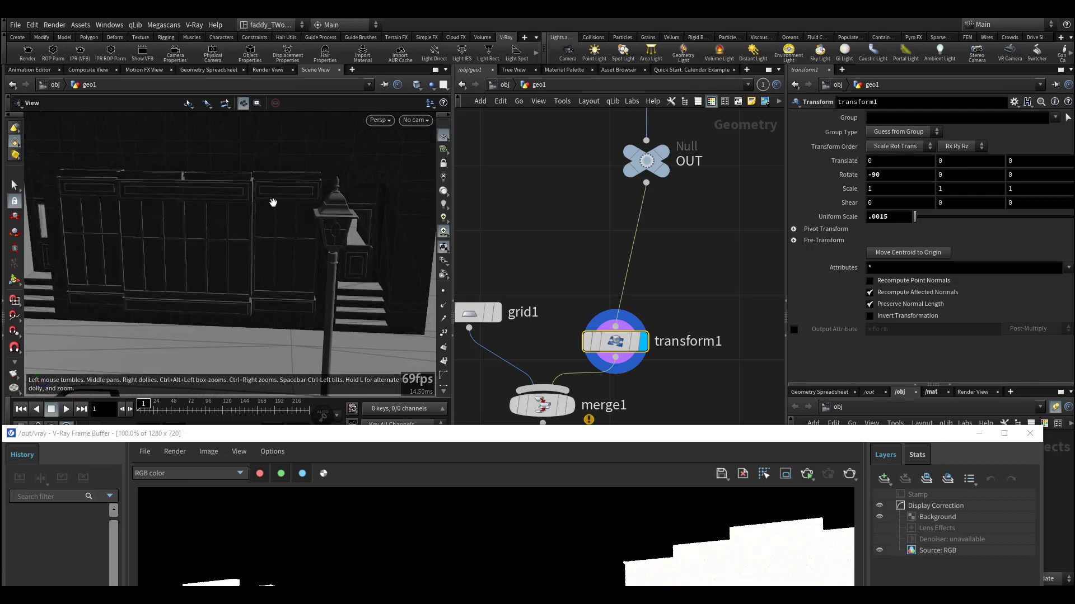
scroll(273, 203, down, 10)
key(s)
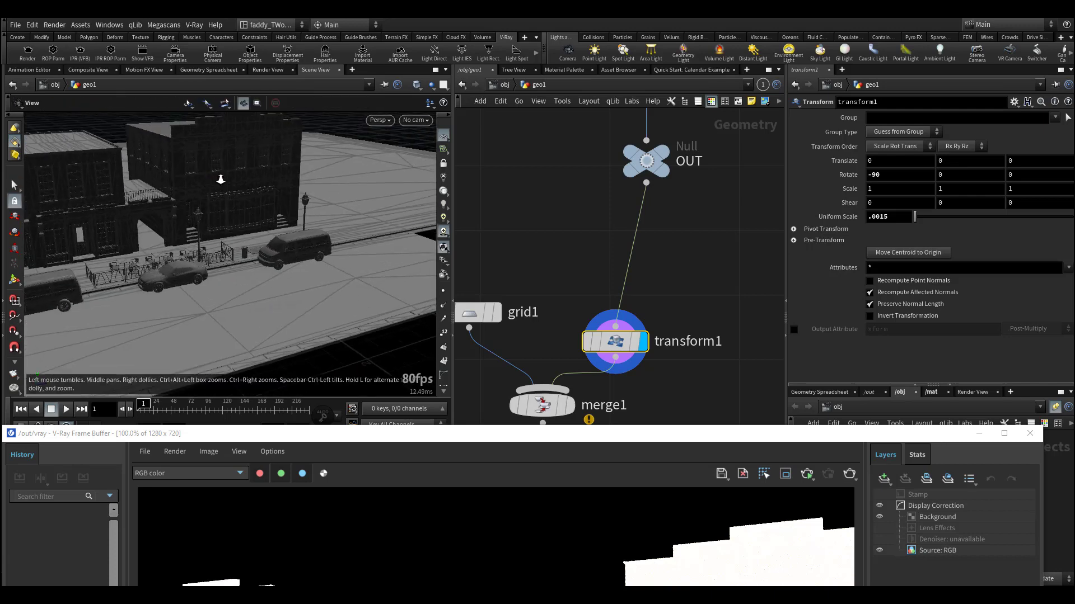
Turn on group selection with 3D Connectivity and select the connected piece forming the building's wall
scroll(210, 190, up, 3)
key(9)
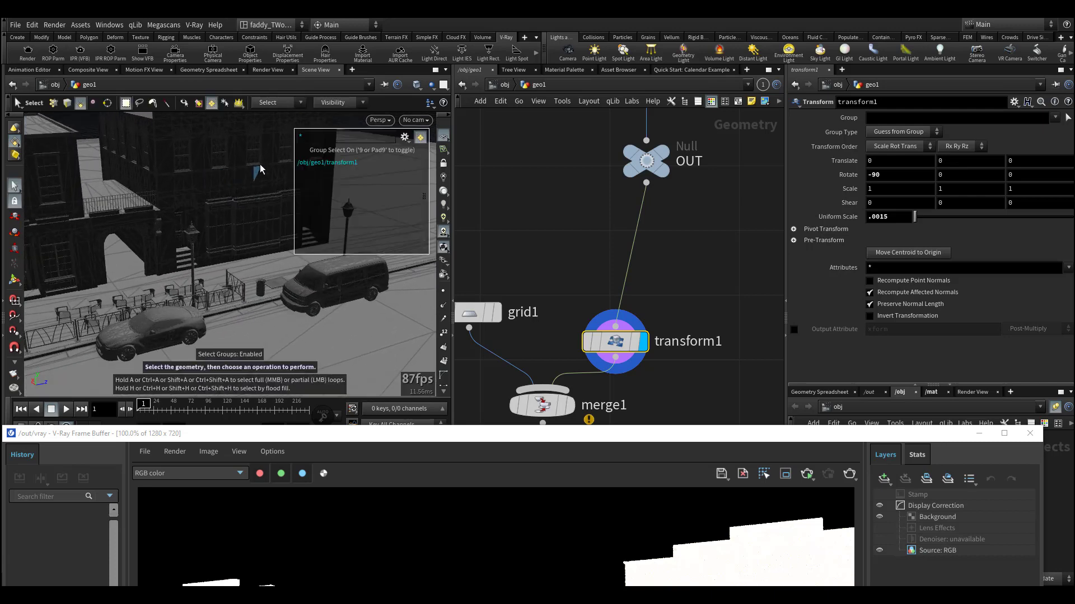
click(405, 137)
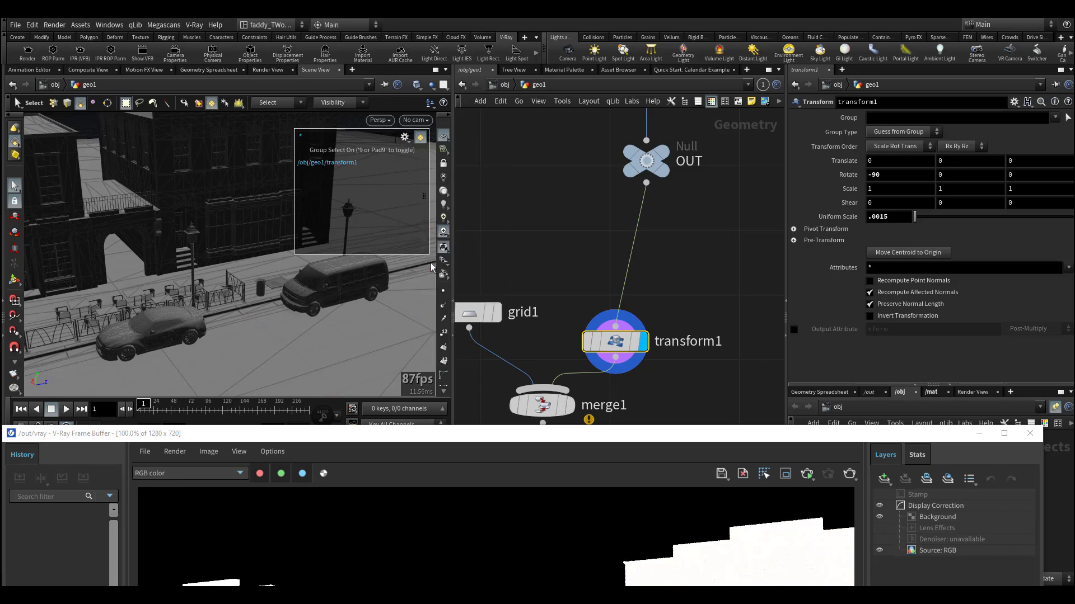
click(404, 137)
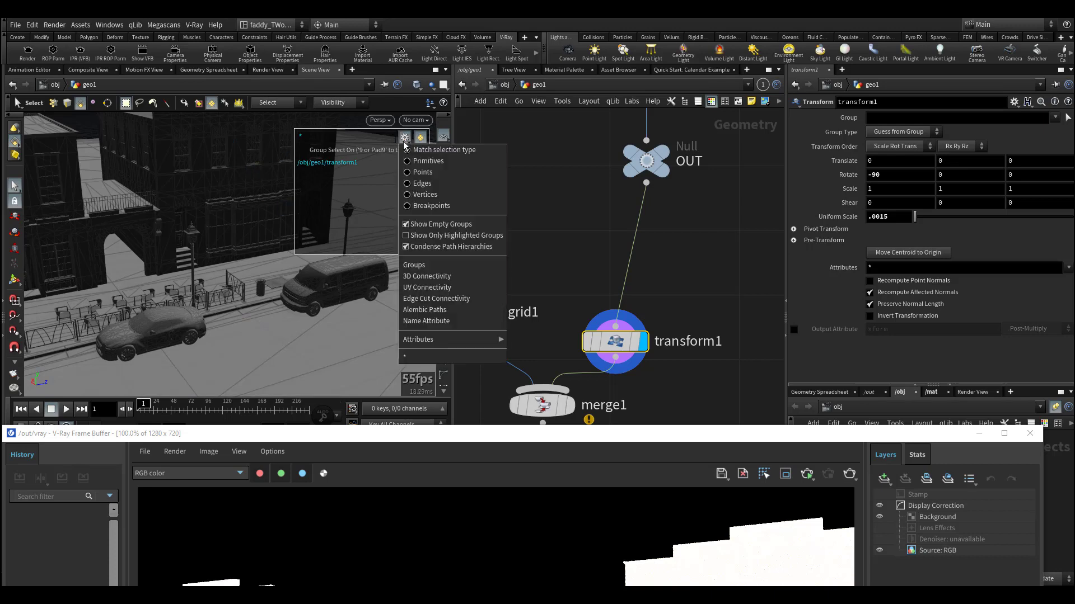
click(426, 276)
key(Escape)
scroll(200, 184, up, 5)
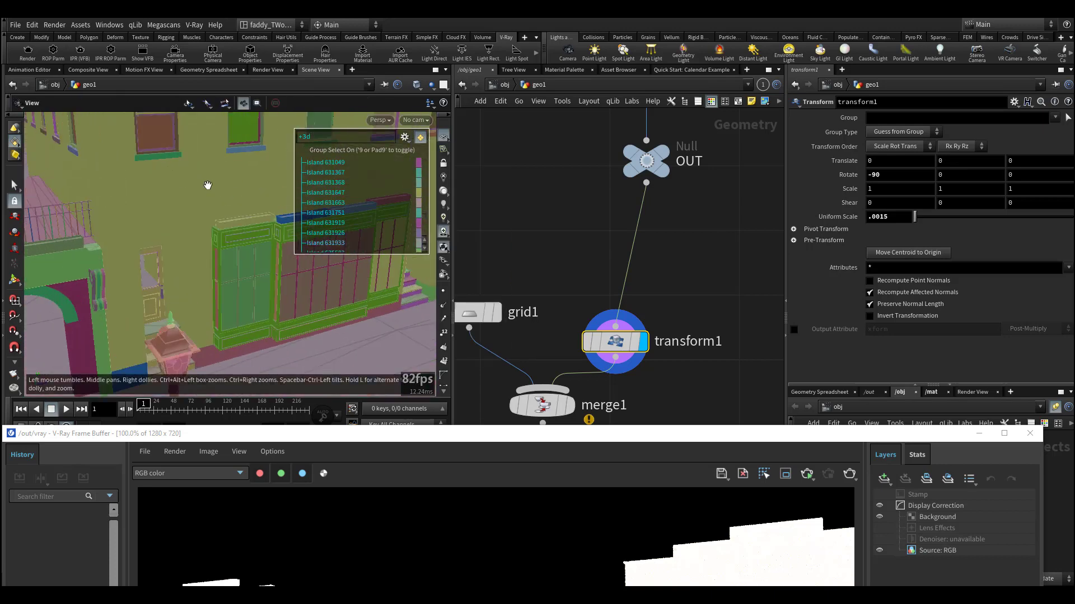
drag(209, 187, 187, 190)
key(s)
click(186, 190)
Try selecting a facade piece by UV Connectivity, and try listing the groups by Name Attribute
click(404, 137)
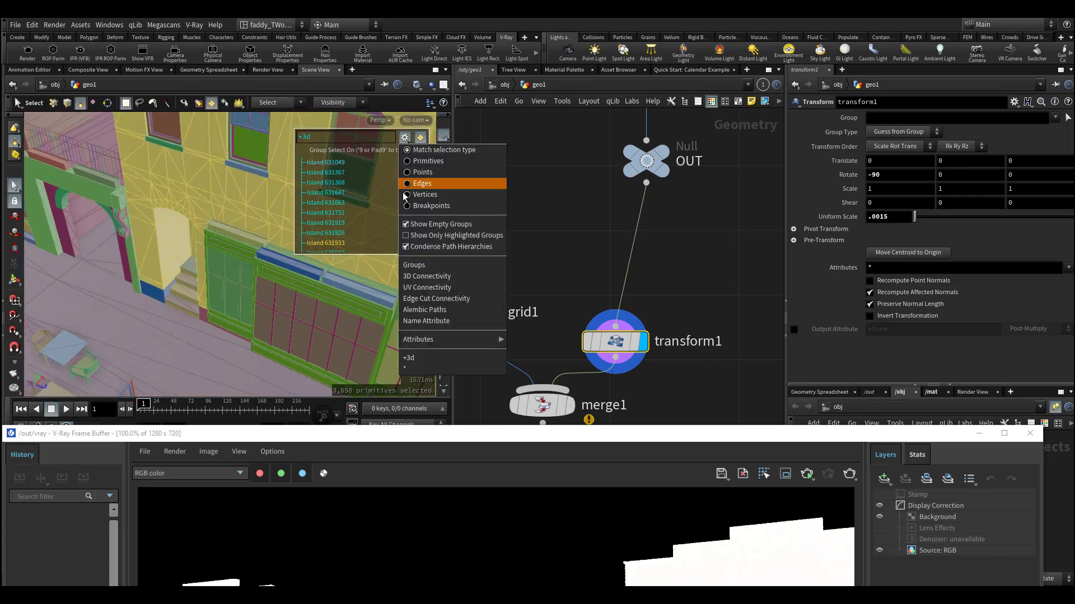
click(451, 287)
alt+drag(229, 245, 240, 271)
click(240, 271)
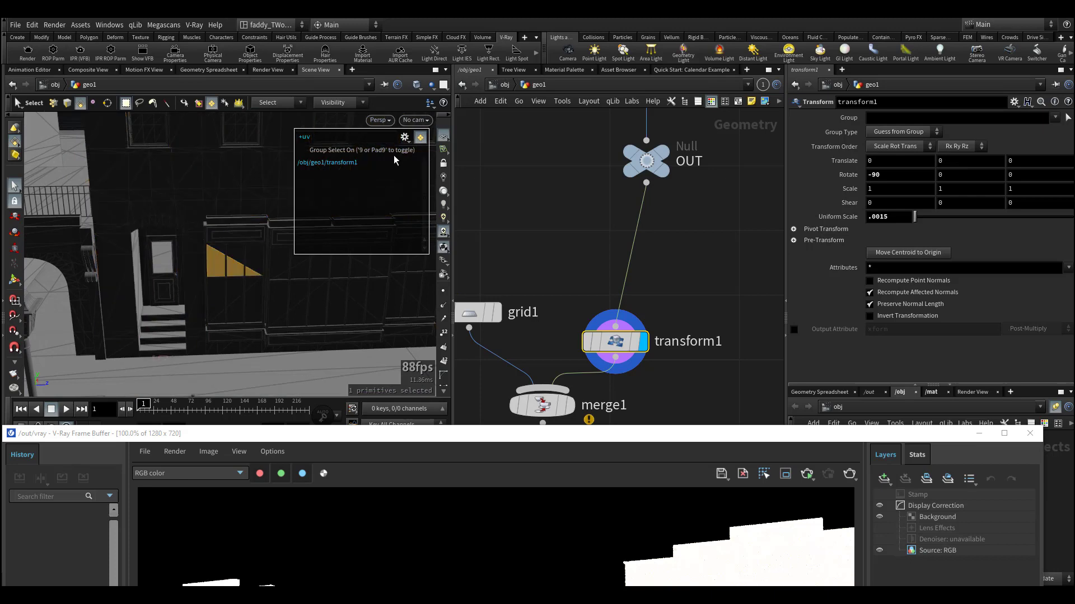
click(404, 137)
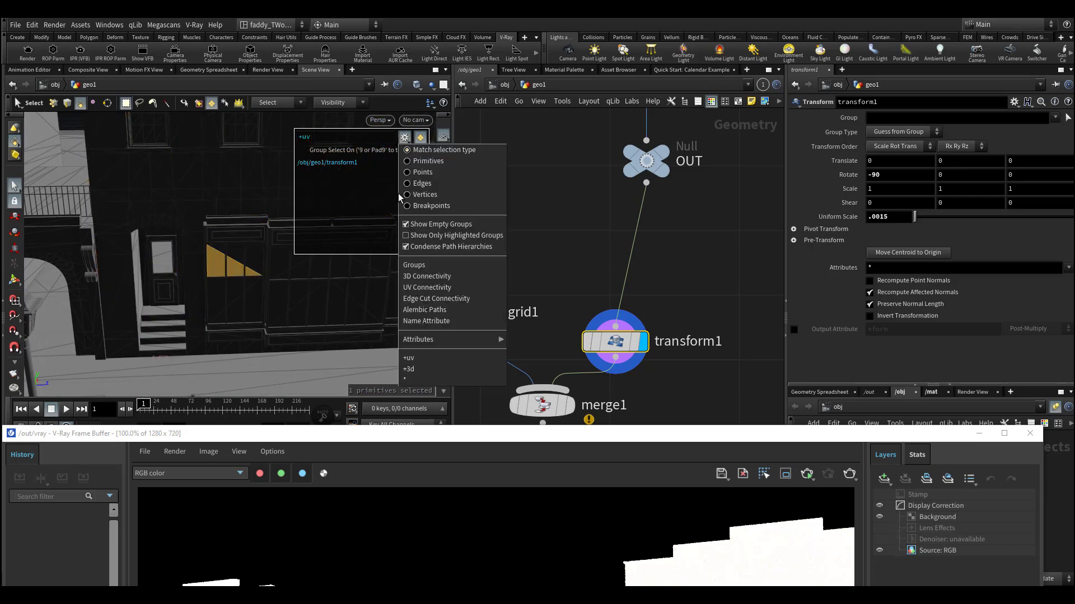
click(450, 321)
Switch the group list back to 3D Connectivity and select the large building beside the archway
click(405, 137)
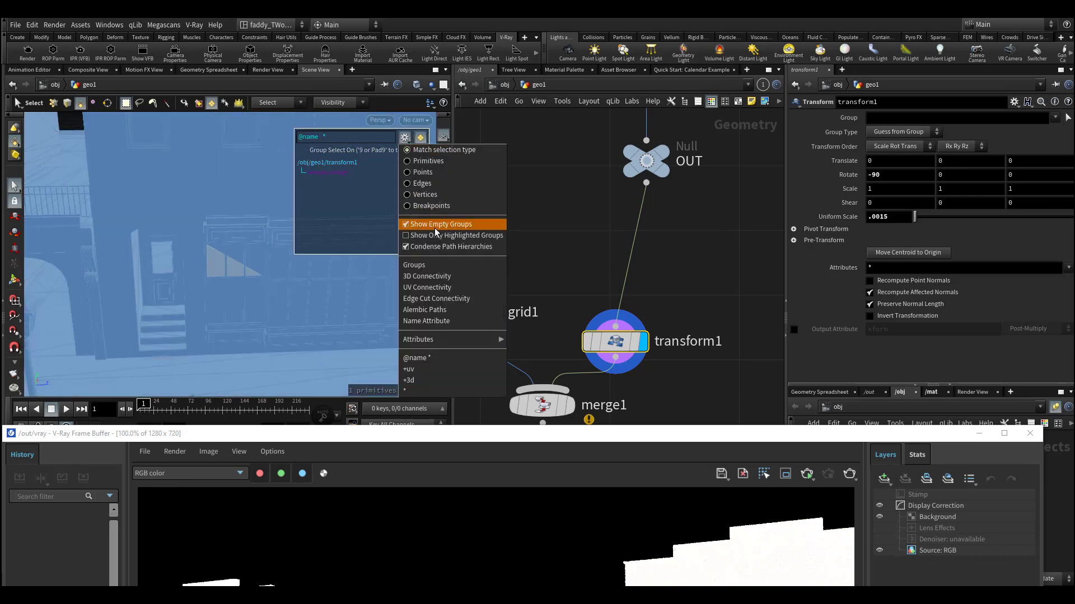
click(428, 277)
key(Escape)
right_drag(188, 237, 198, 182)
drag(197, 182, 214, 239)
click(185, 211)
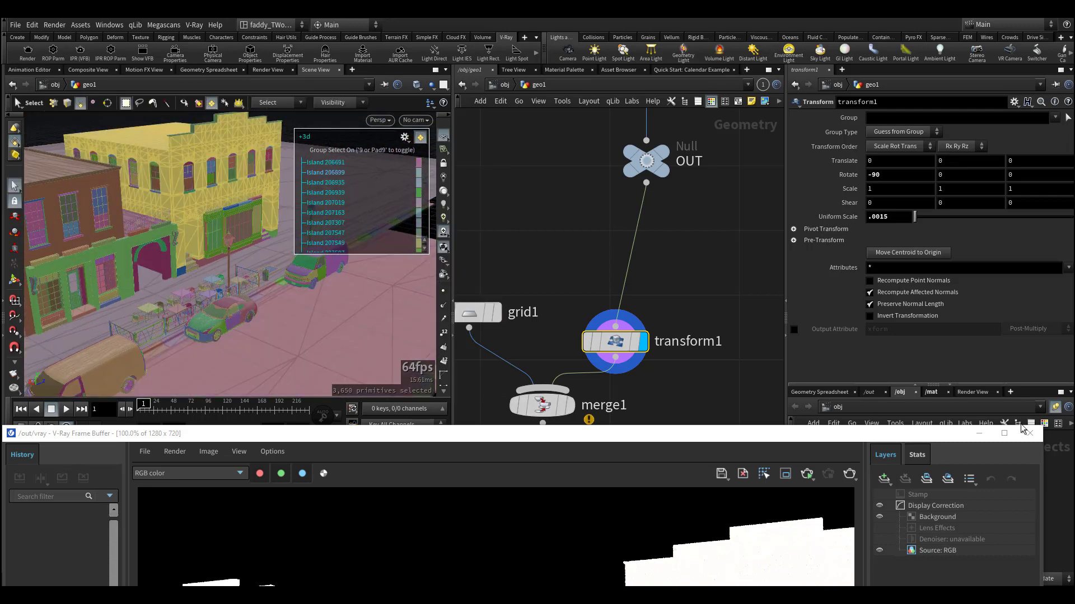
Close the V-Ray frame buffer and examine transform1's primitive material attributes and point positions in the geometry spreadsheet
click(1030, 434)
click(87, 479)
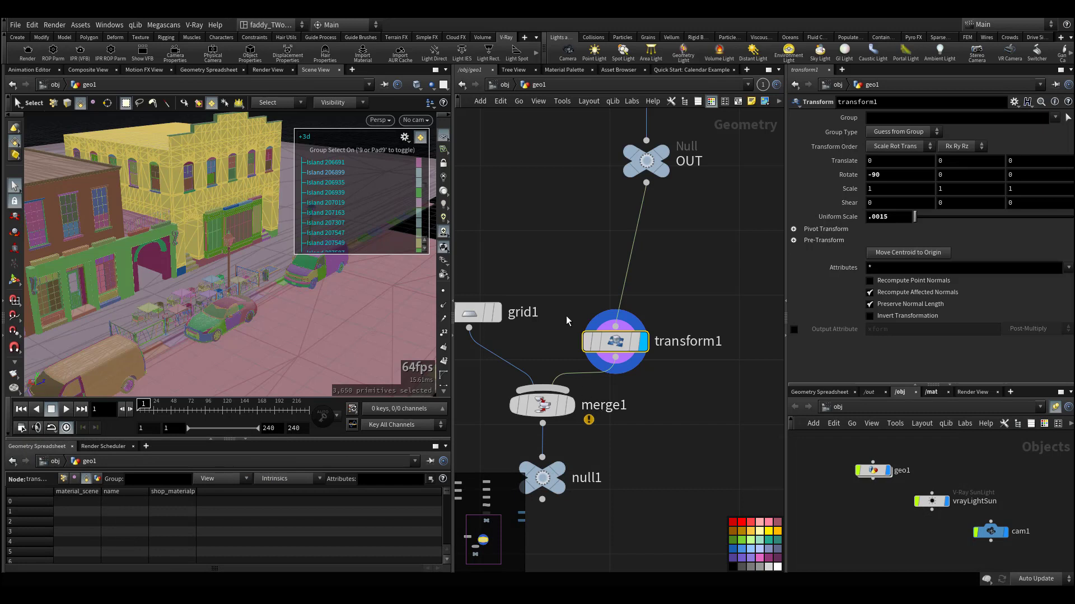
scroll(89, 509, down, 3)
scroll(84, 507, down, 8)
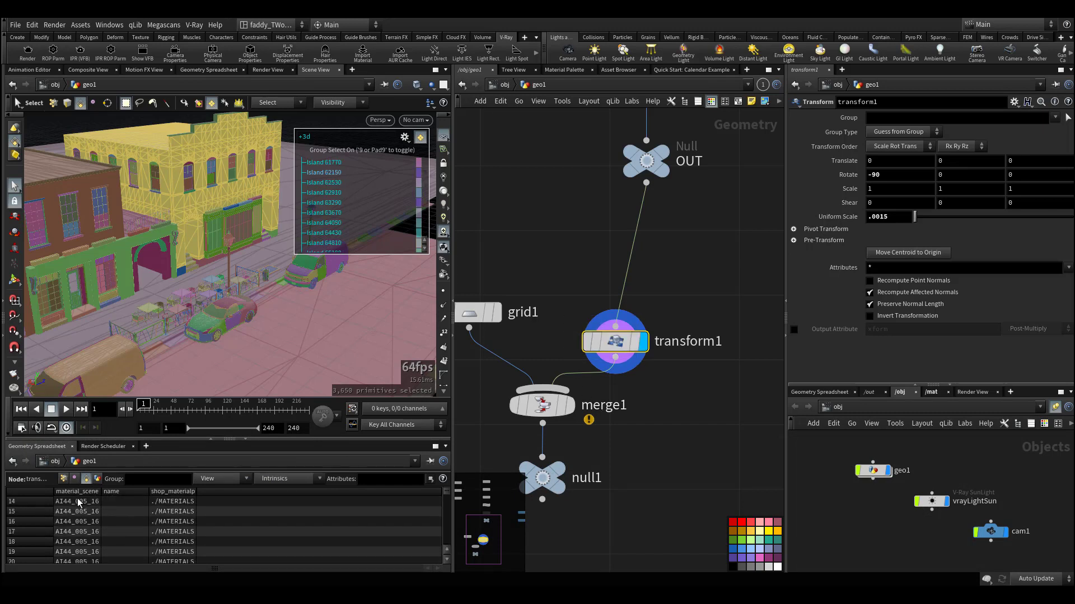
scroll(97, 530, up, 2)
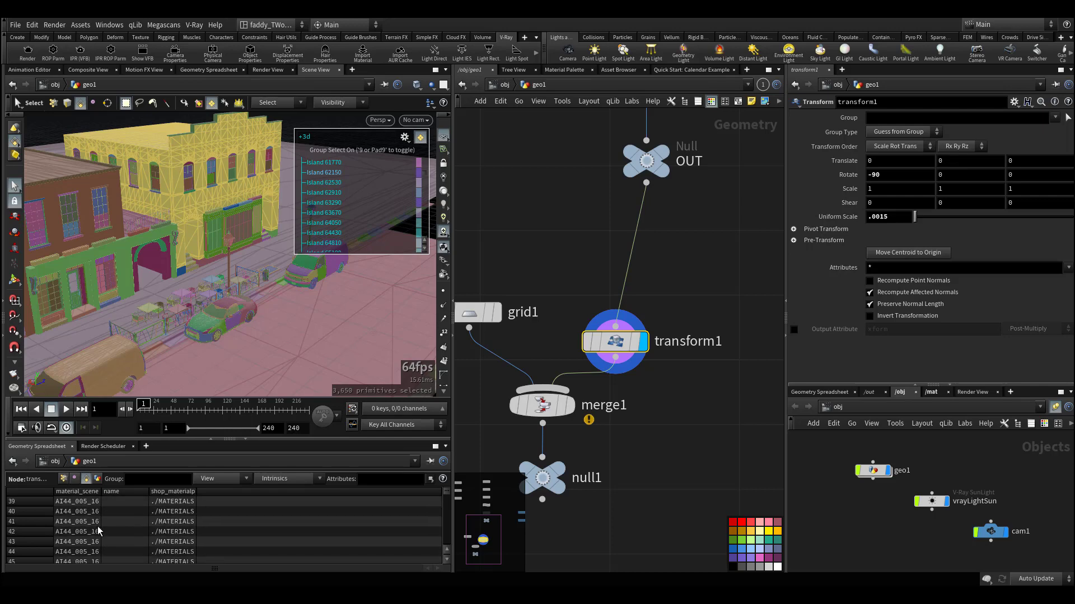
click(63, 479)
scroll(86, 516, down, 3)
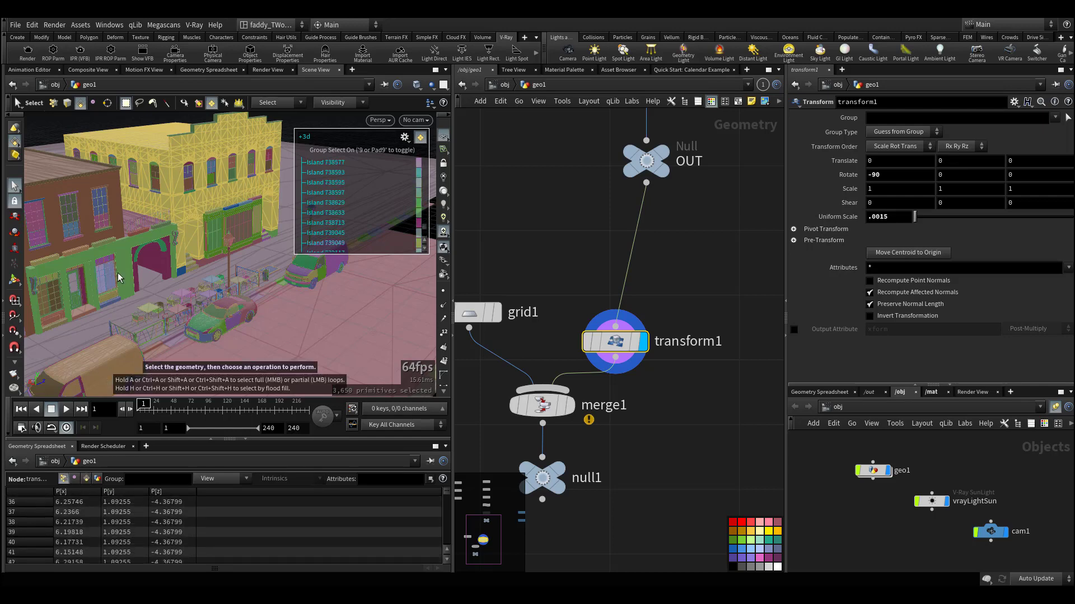
Look through cam1 in the viewport and lock the camera to the view
alt+right_drag(170, 281, 243, 284)
alt+drag(243, 283, 244, 272)
key(s)
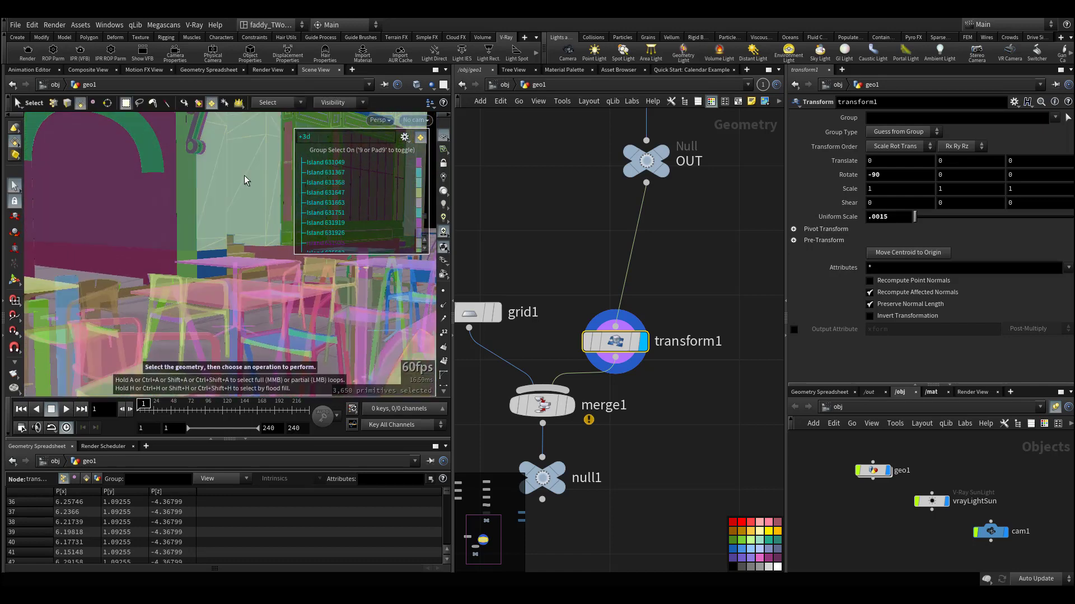
click(423, 121)
click(423, 172)
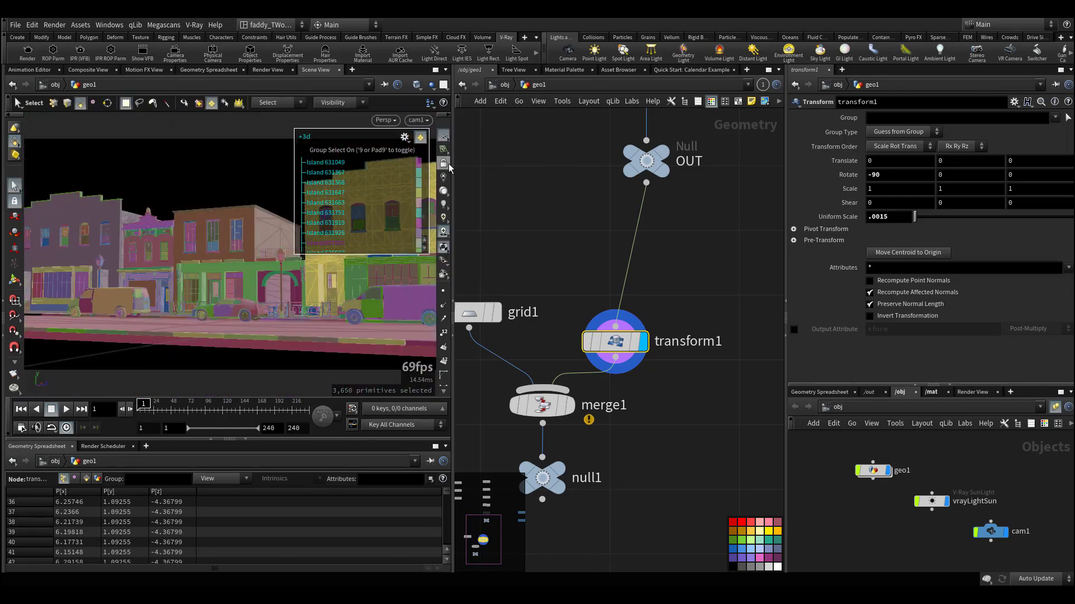
Move cam1 along the street past the parked van to the outdoor café tables
alt+drag(235, 263, 192, 293)
alt+right_drag(192, 292, 275, 278)
scroll(275, 278, down, 10)
key(s)
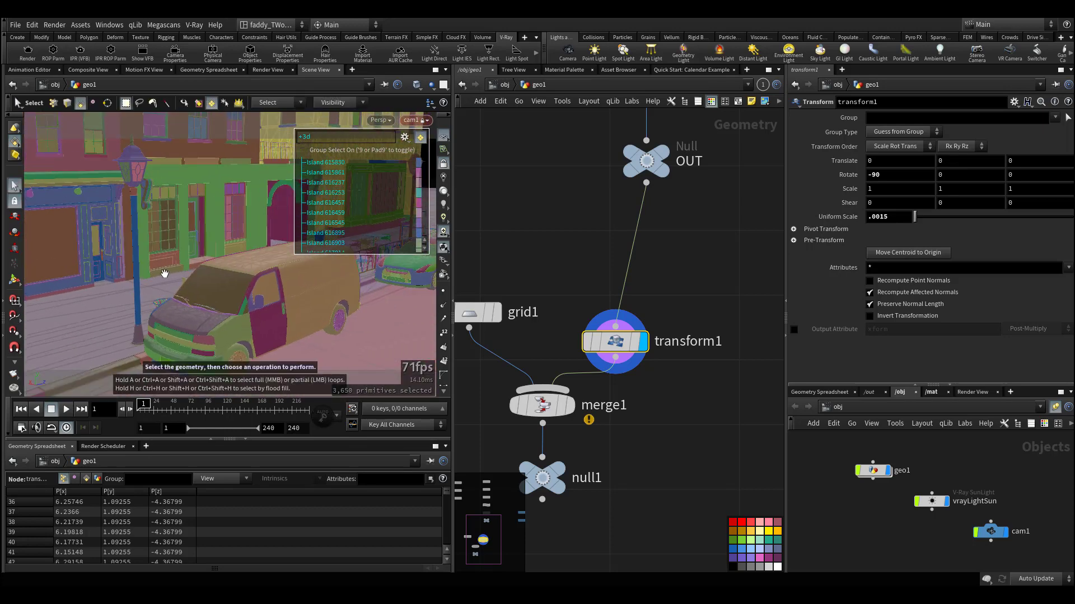
key(Escape)
scroll(328, 237, up, 10)
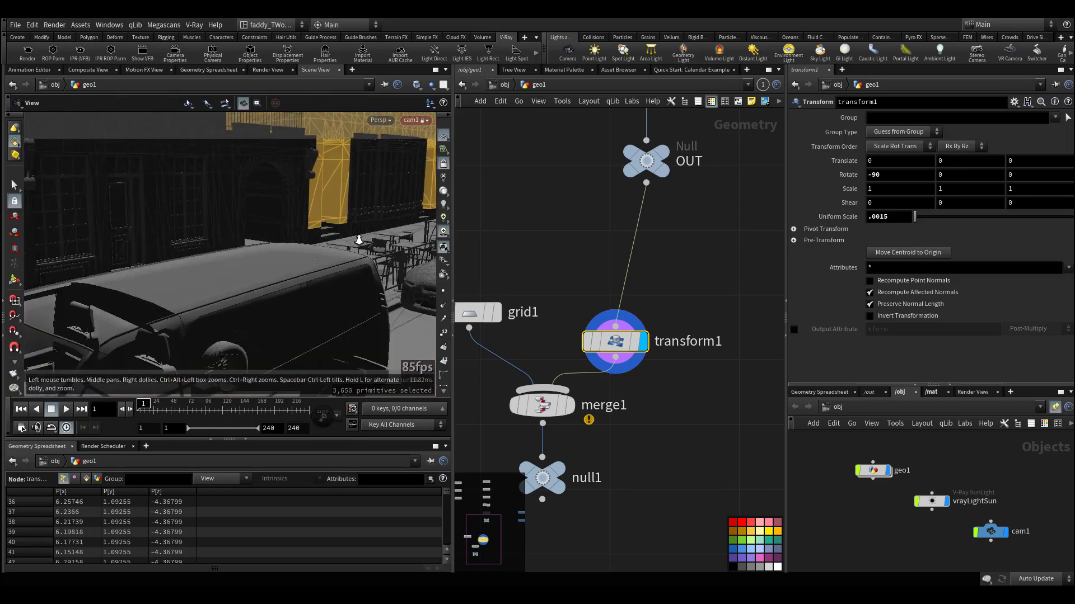
scroll(327, 237, up, 10)
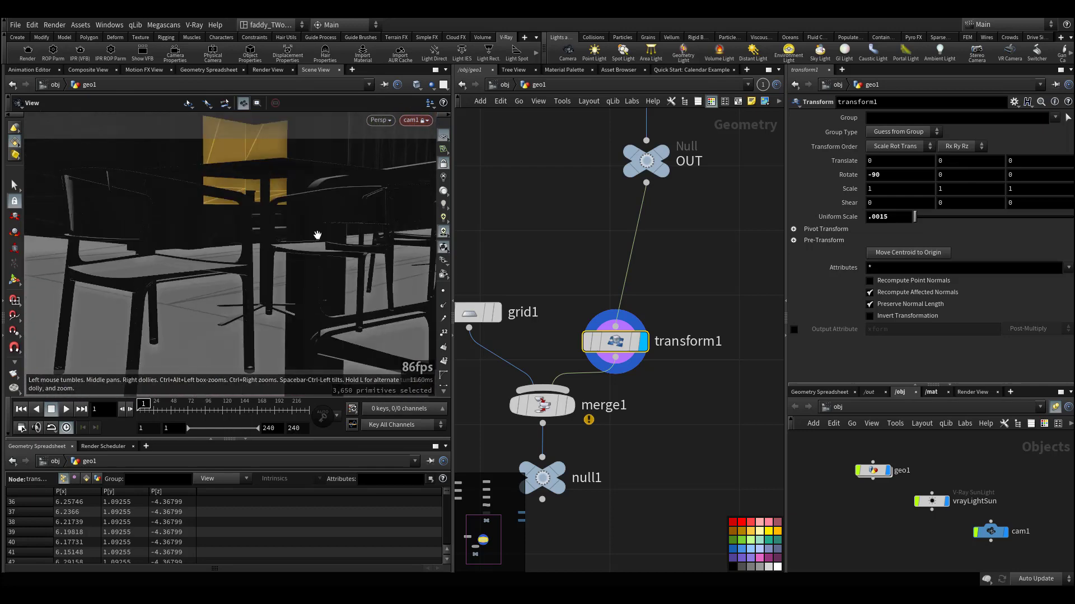
Frame cam1 close over a café tabletop with the shopfront windows and doors behind it
middle_drag(311, 243, 316, 270)
right_drag(316, 270, 321, 276)
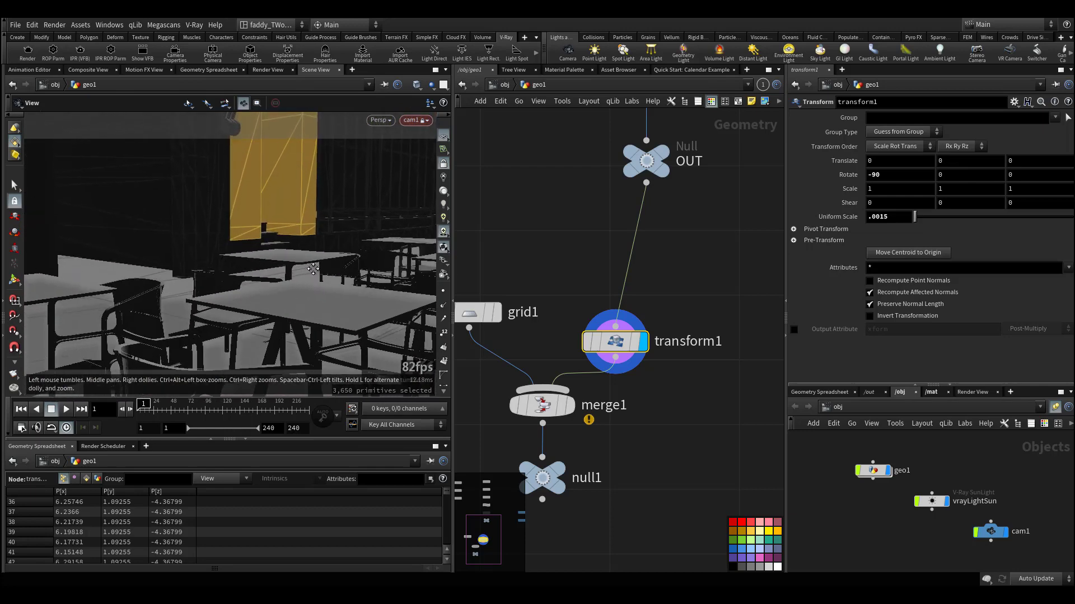
mouse_move(321, 276)
middle_down()
mouse_move(327, 245)
mouse_move(331, 273)
mouse_move(304, 273)
middle_up()
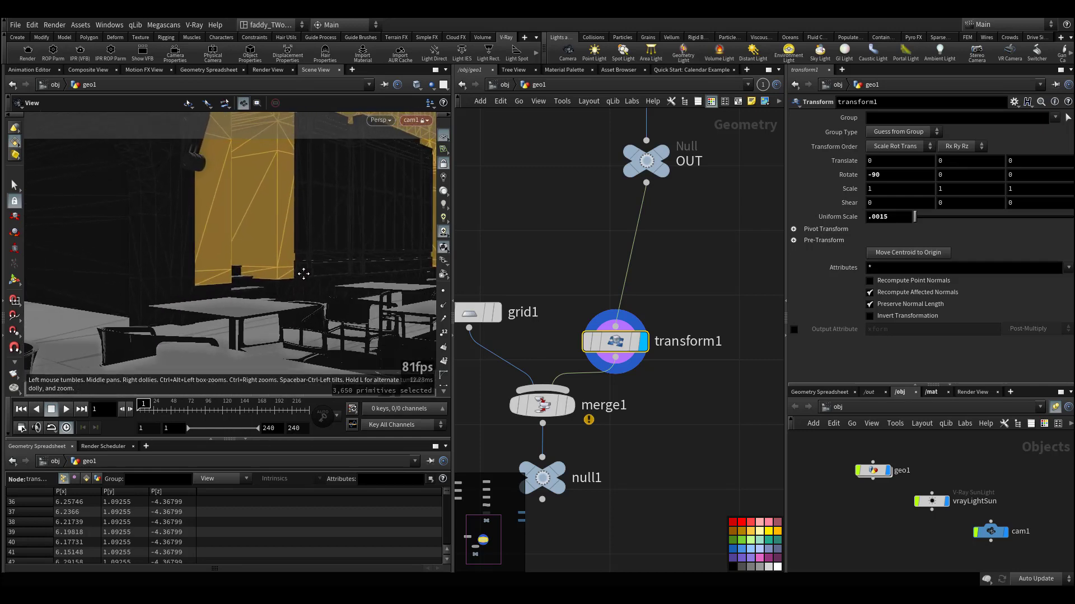
drag(305, 274, 165, 279)
right_drag(164, 278, 234, 278)
middle_drag(208, 253, 433, 305)
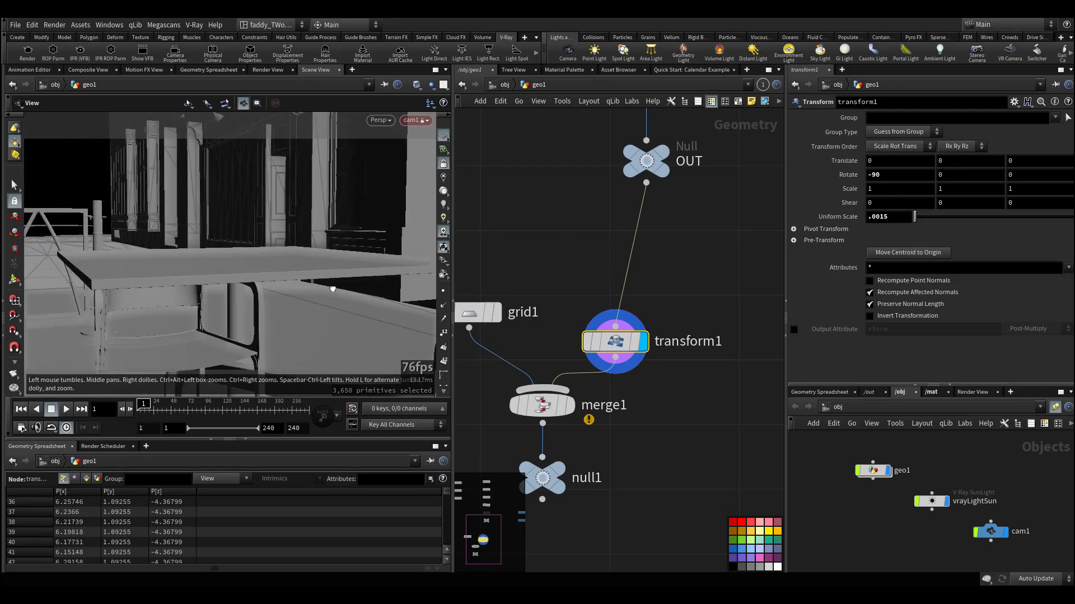
drag(334, 288, 288, 279)
middle_drag(287, 278, 256, 278)
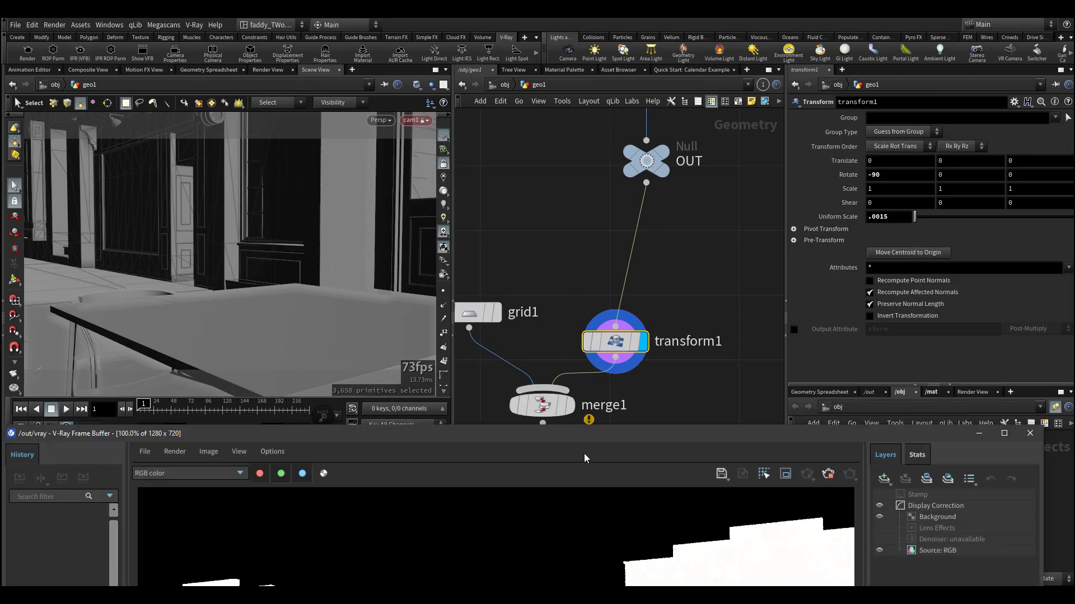
Check the café table view's render in the V-Ray frame buffer, leaving the network editor accessible
drag(553, 436, 539, 92)
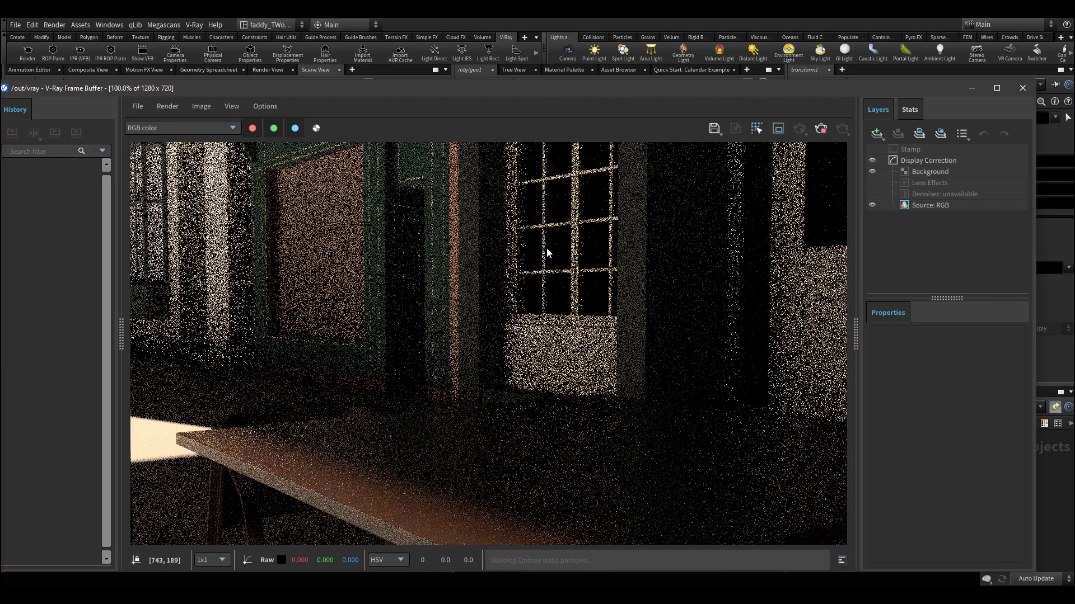
drag(556, 88, 508, 459)
Open Material__hash_12810 in geo1's MATERIALS network and inspect its V-Ray MtlSingleBRDF node
middle_drag(554, 280, 543, 389)
scroll(543, 388, down, 3)
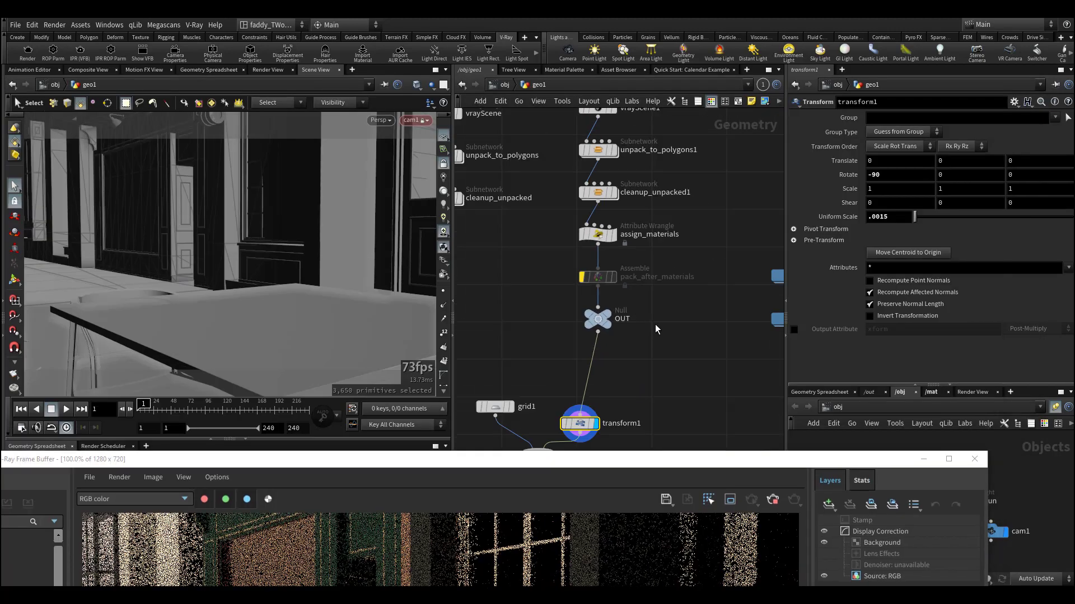
middle_drag(755, 336, 633, 318)
scroll(633, 317, up, 3)
double_click(672, 291)
middle_drag(549, 340, 661, 436)
scroll(597, 317, up, 3)
double_click(619, 293)
scroll(682, 235, up, 5)
drag(605, 280, 588, 391)
middle_drag(603, 296, 665, 277)
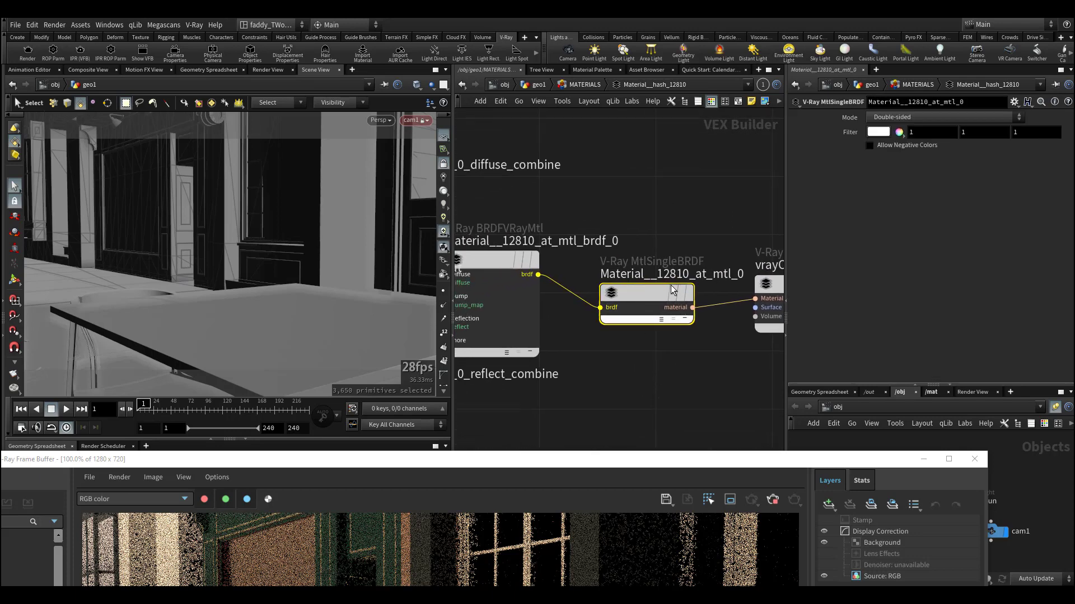
Examine the diffuse, reflection and refraction settings of Material__hash_12810's V-Ray BRDFVRayMtl node
middle_drag(621, 185, 735, 221)
drag(629, 217, 578, 405)
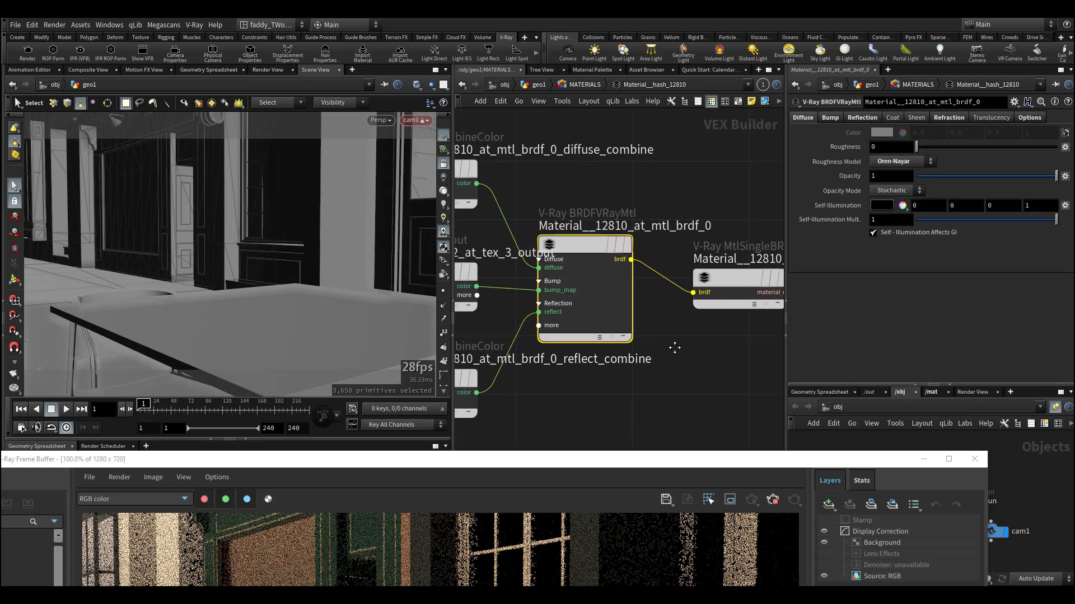
middle_drag(716, 355, 647, 338)
click(856, 119)
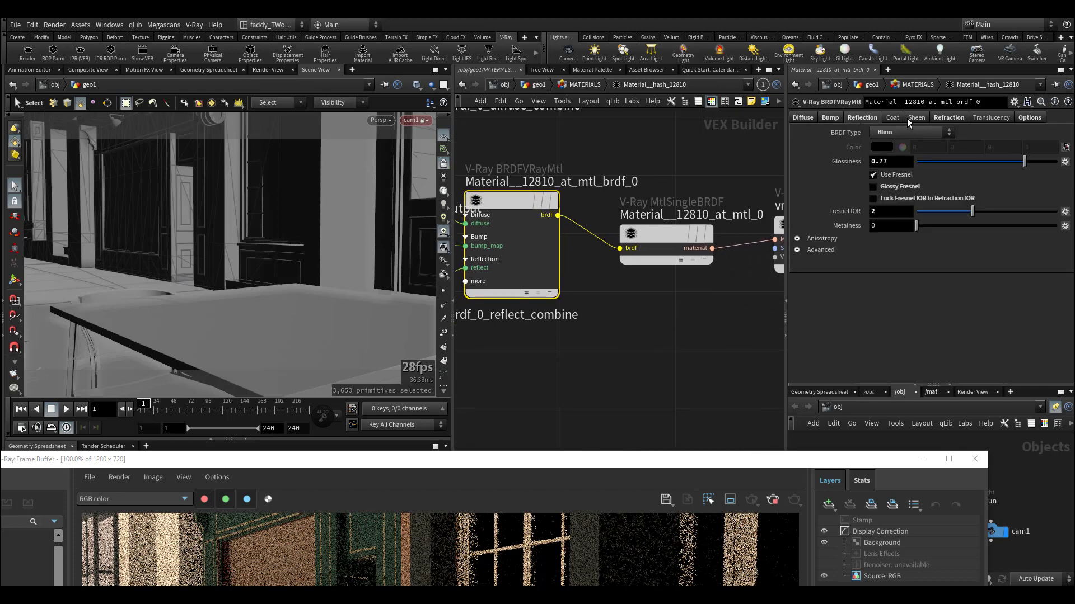
click(941, 118)
Examine the texture nodes feeding the BRDF, including the diffuse combine, the TexMix and the bump map's TexOutput
middle_drag(566, 146, 747, 245)
drag(564, 125, 493, 266)
middle_drag(567, 147, 754, 161)
drag(621, 161, 507, 304)
middle_drag(525, 322, 655, 308)
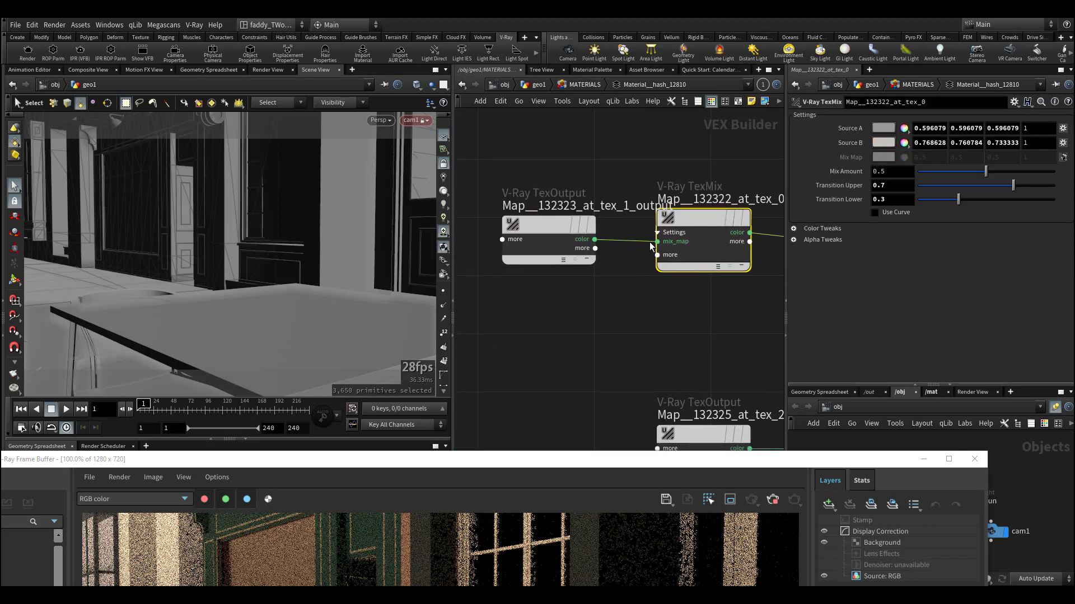
drag(595, 162, 517, 263)
middle_drag(586, 343, 489, 243)
drag(497, 241, 599, 355)
middle_drag(677, 307, 551, 338)
click(555, 323)
click(634, 297)
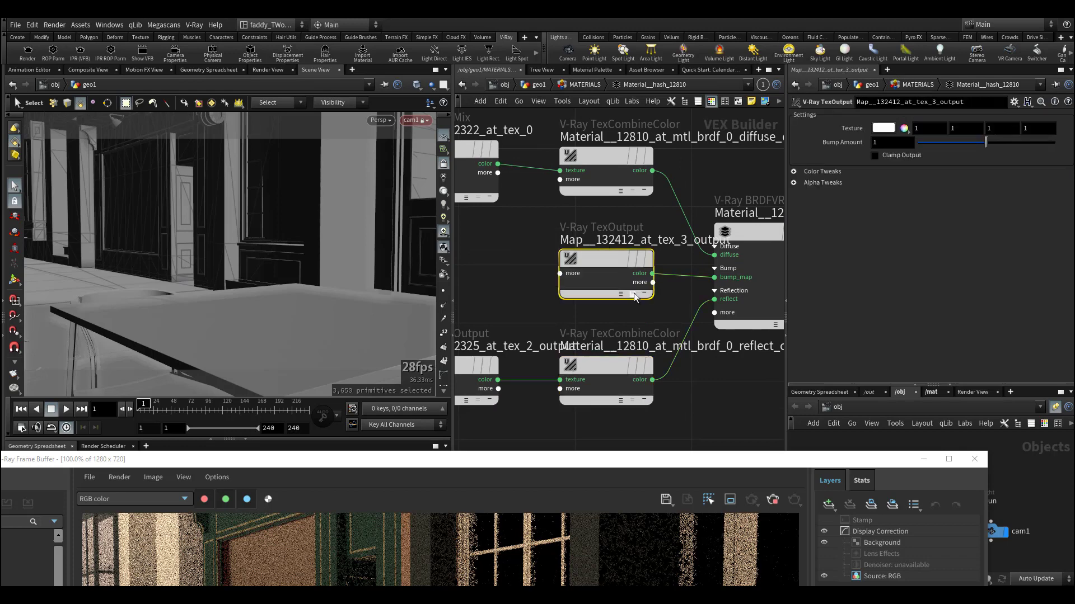
Review the BRDFVRayMtl node again, comparing its reflection, diffuse and refraction parameters
middle_drag(521, 253, 470, 296)
click(716, 347)
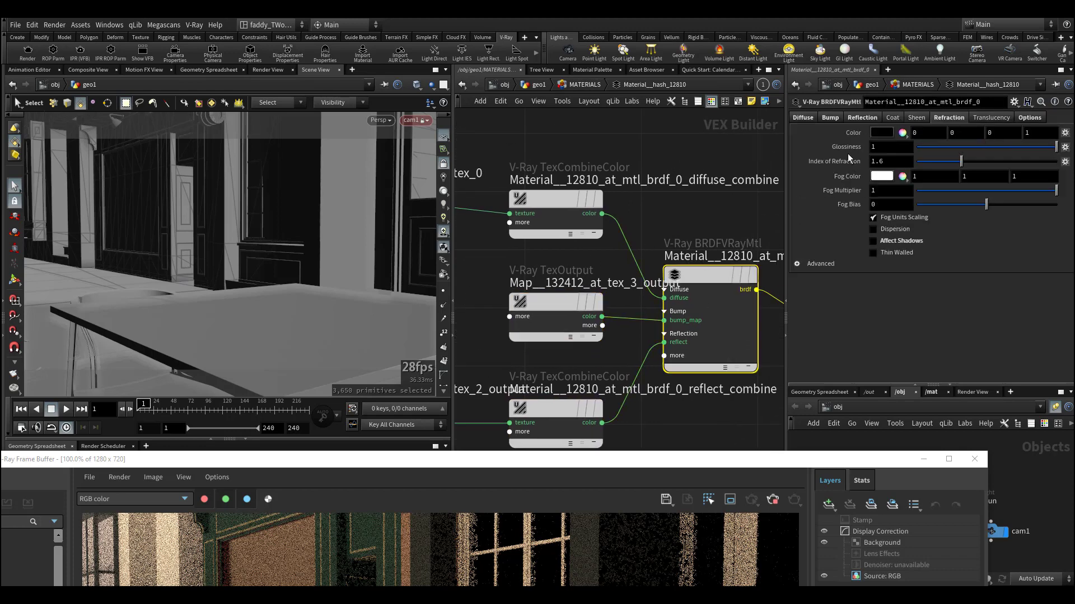
click(860, 120)
click(804, 118)
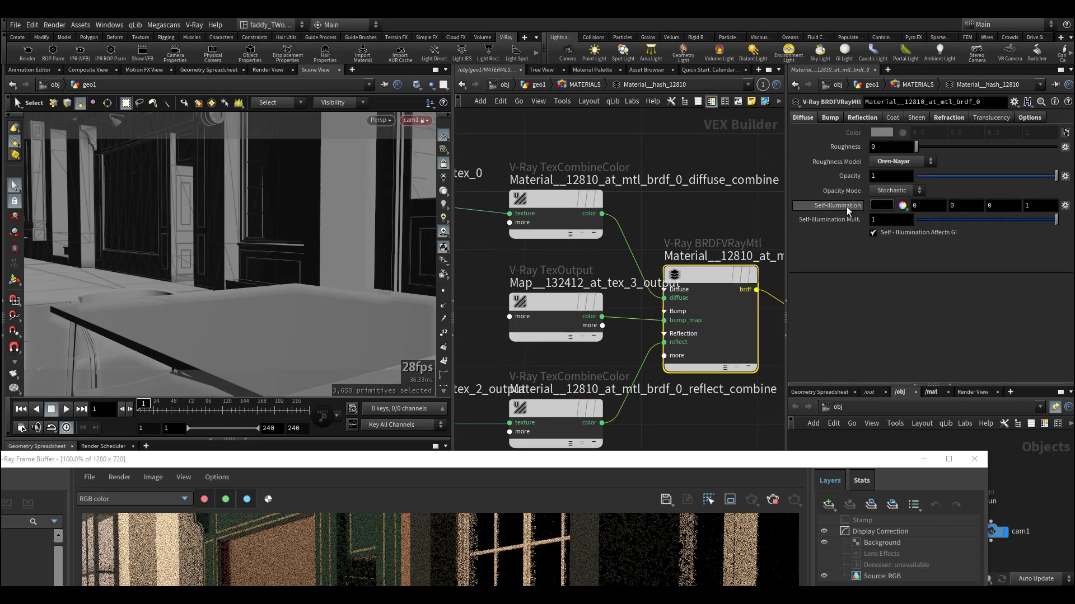
click(948, 118)
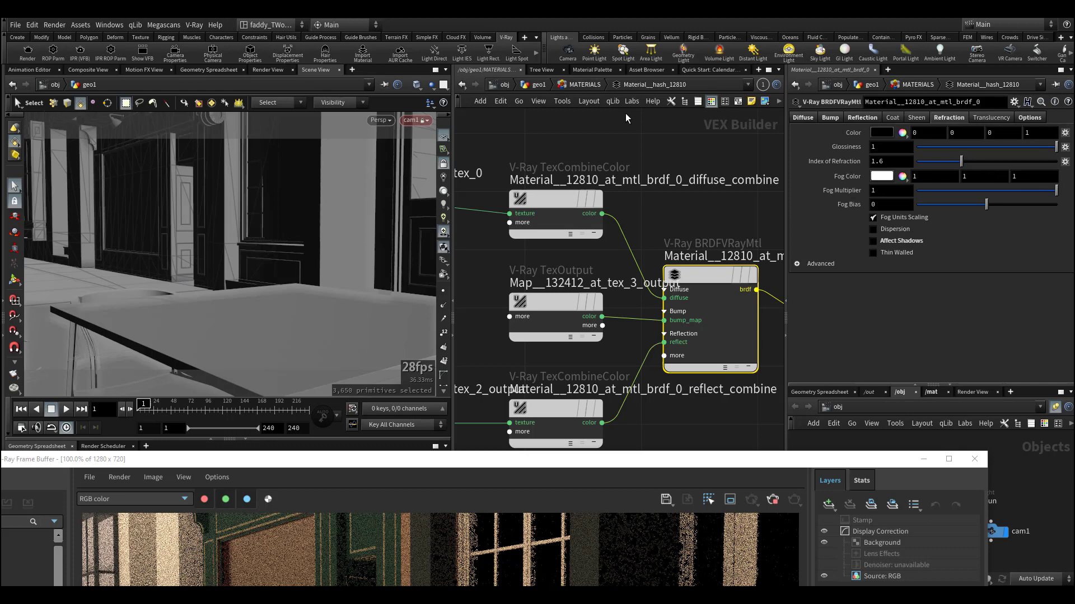
Return to geo1 and open the AI44_005_217 material inside the MATERIALS1 network
click(538, 85)
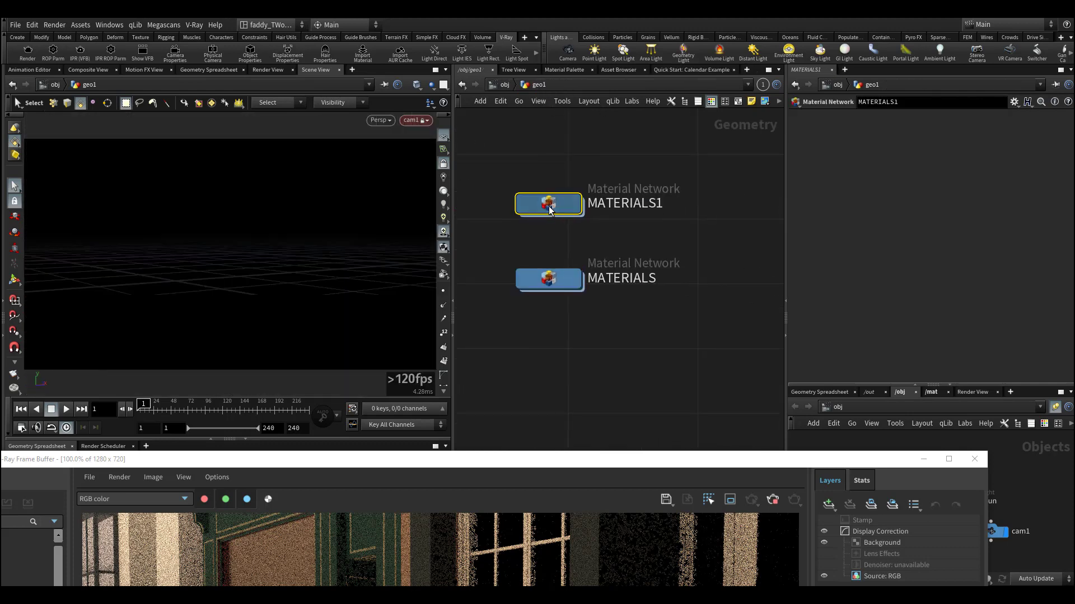
double_click(551, 207)
scroll(612, 204, up, 6)
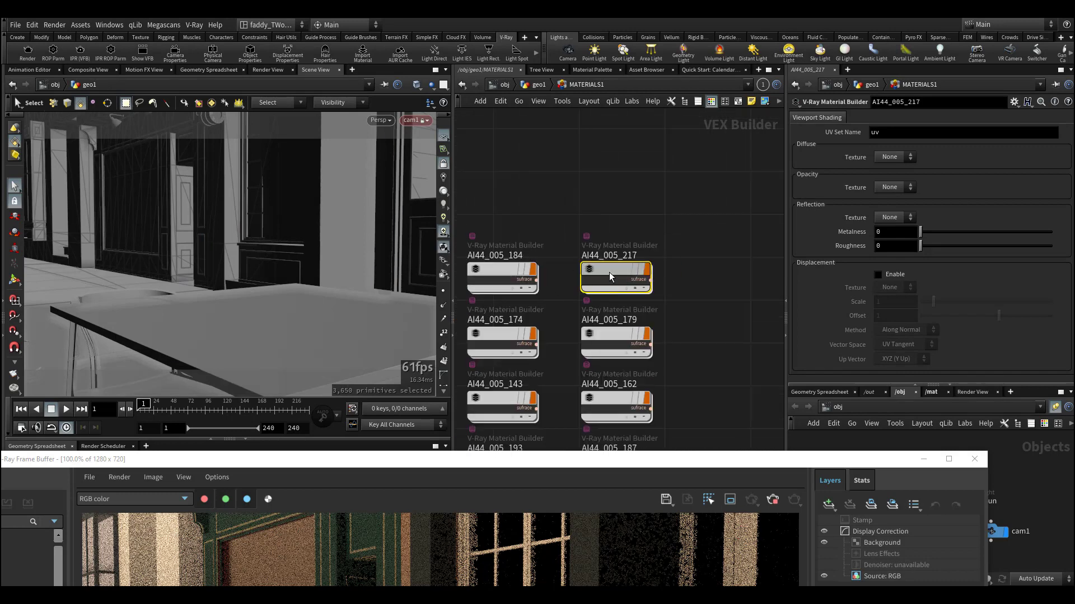
double_click(610, 277)
middle_drag(610, 277, 613, 250)
Examine the reflection, coat, sheen and refraction settings of AI44_005_217's V-Ray BRDFVRayMtl node
drag(610, 252, 624, 390)
drag(532, 261, 503, 383)
click(854, 118)
click(893, 119)
click(914, 119)
click(934, 117)
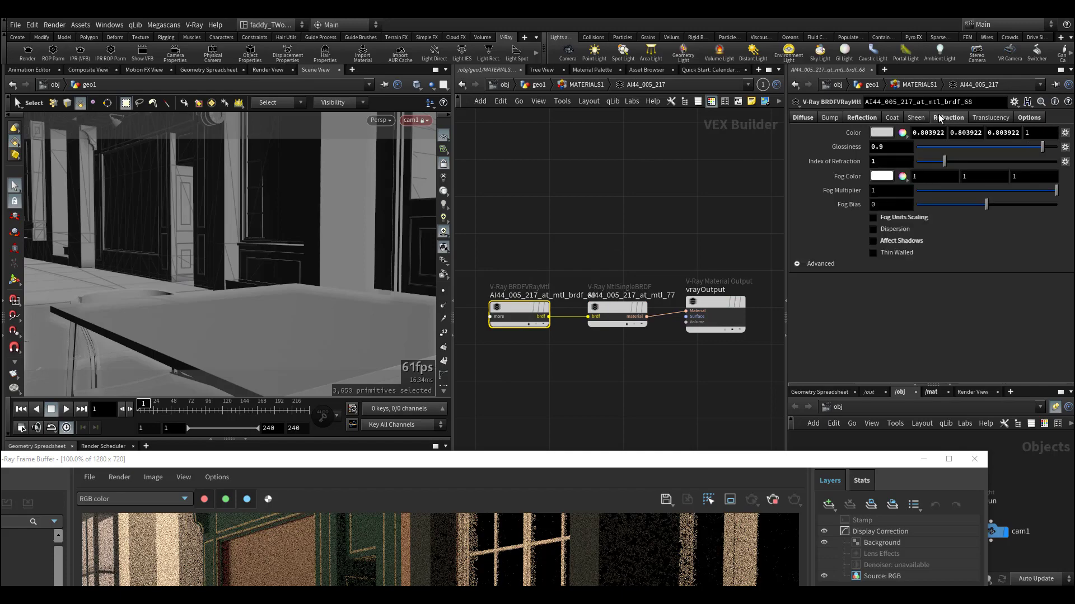
Go back to the object level and inspect the refined render in the V-Ray frame buffer
click(503, 84)
drag(472, 455, 534, 46)
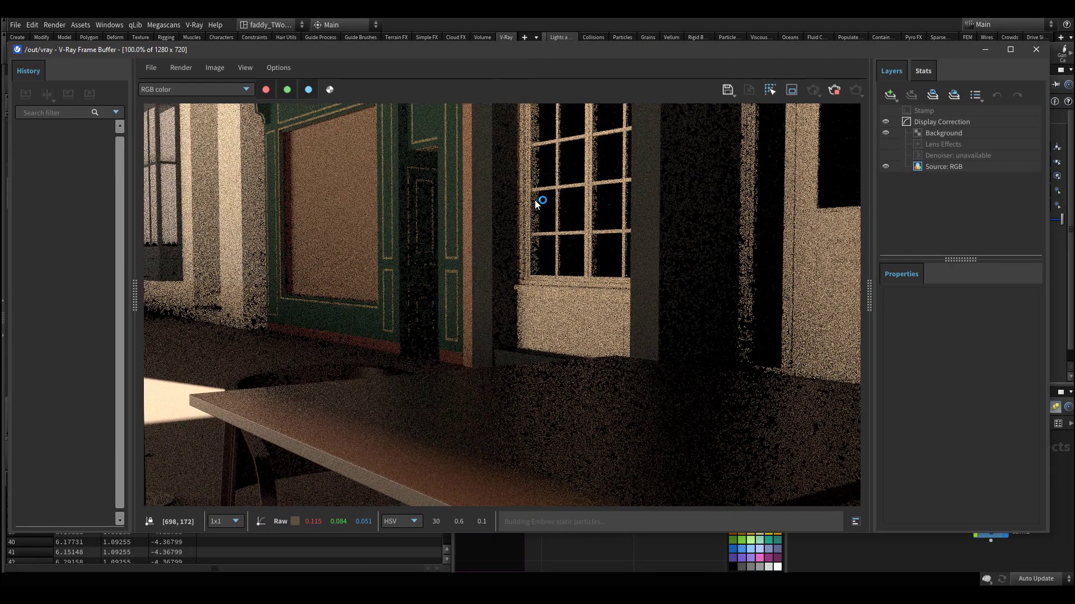